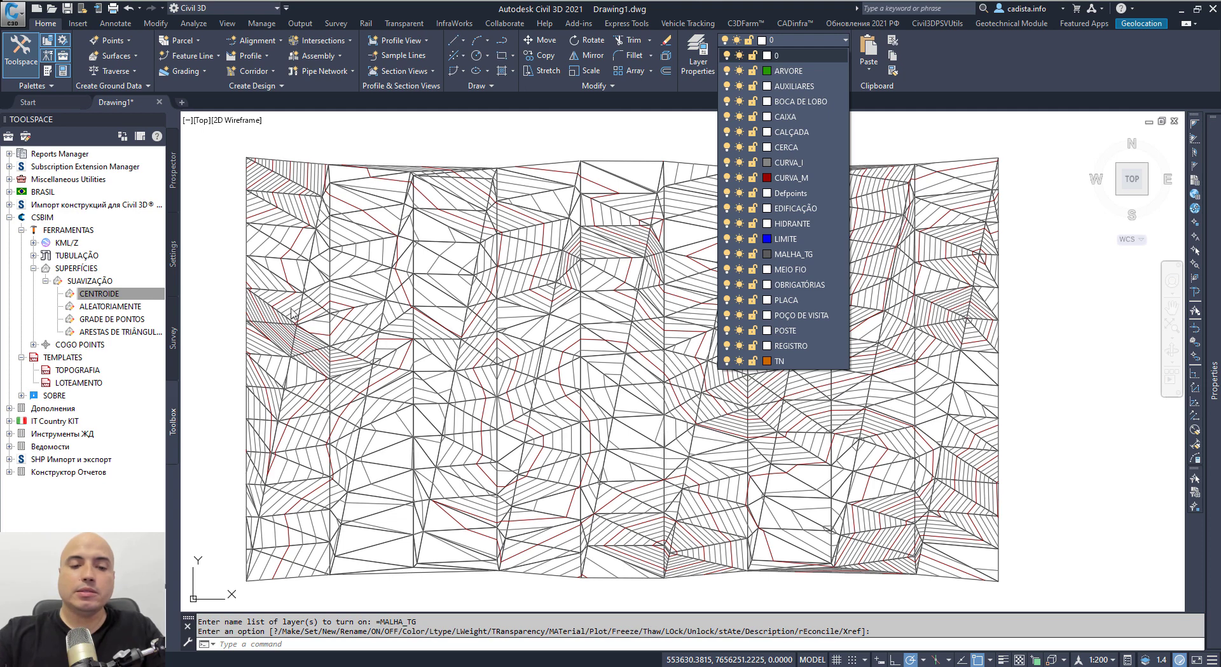
# Set up Smooth Surface for the Terreno (Google) surface with natural neighbor interpolation and Centroids as the output locations
pyautogui.click(254, 277)
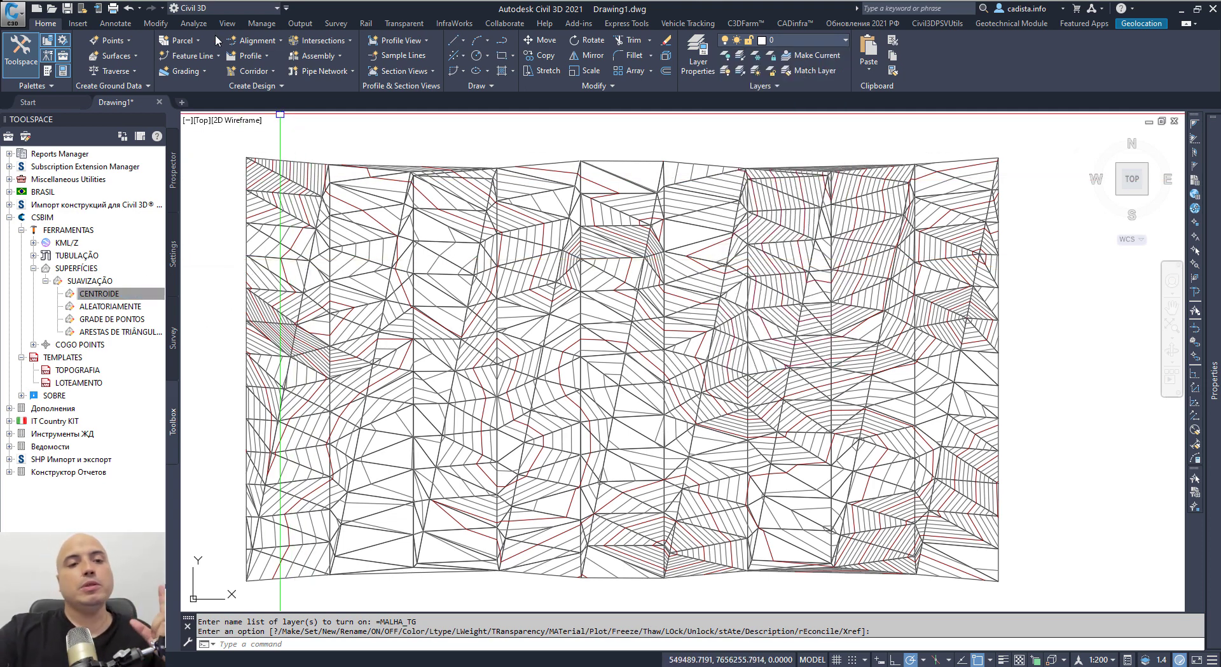
pyautogui.click(320, 167)
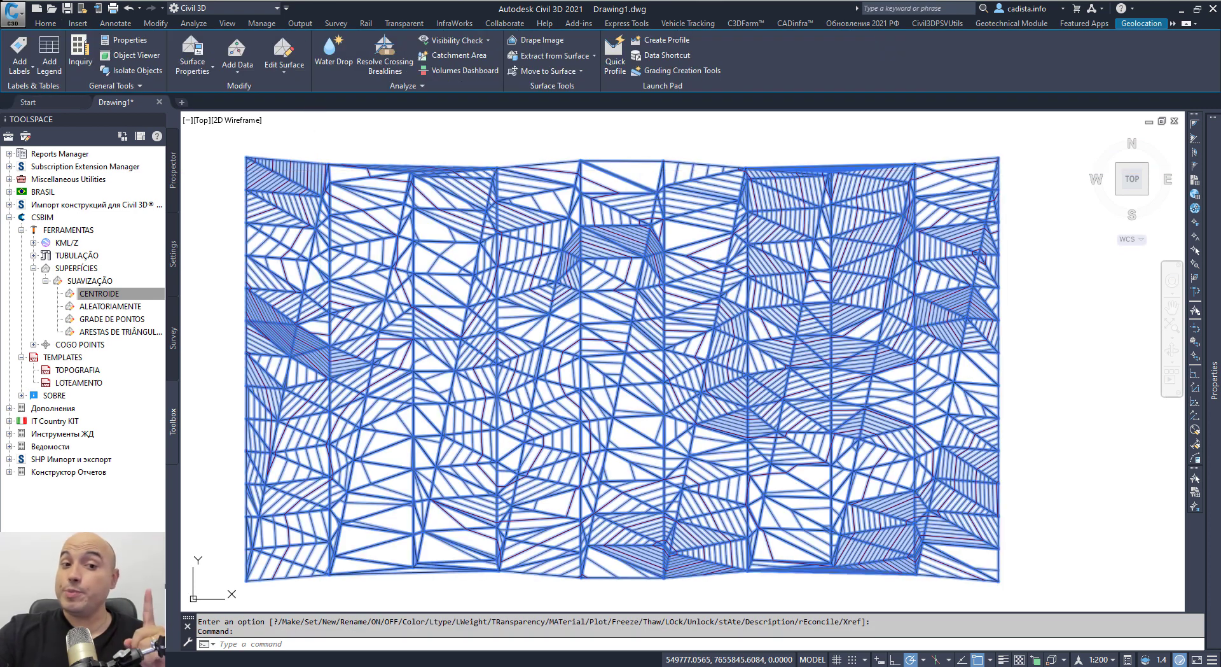
pyautogui.click(294, 53)
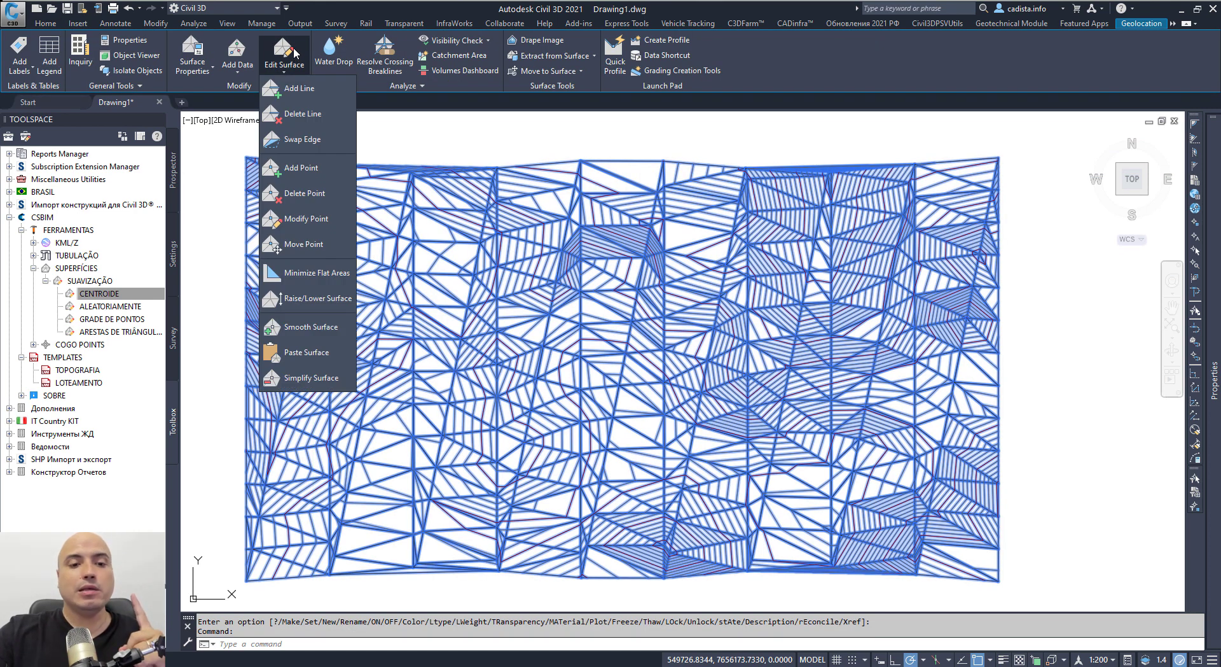
pyautogui.click(312, 327)
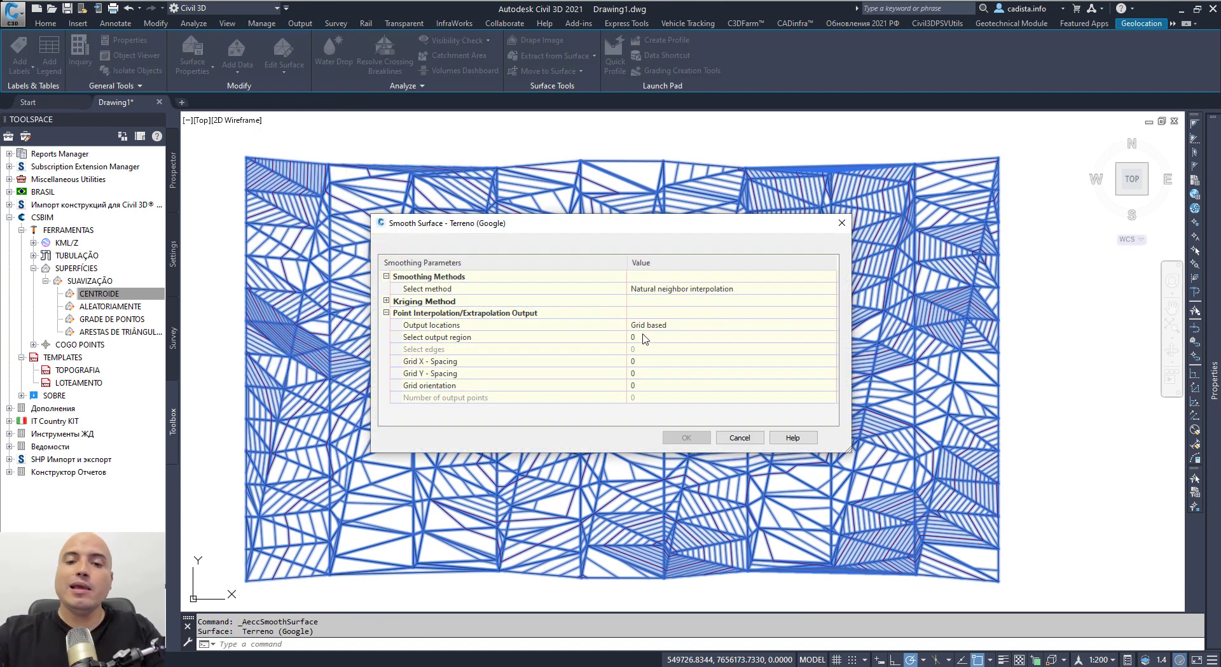
pyautogui.click(652, 325)
pyautogui.click(652, 325)
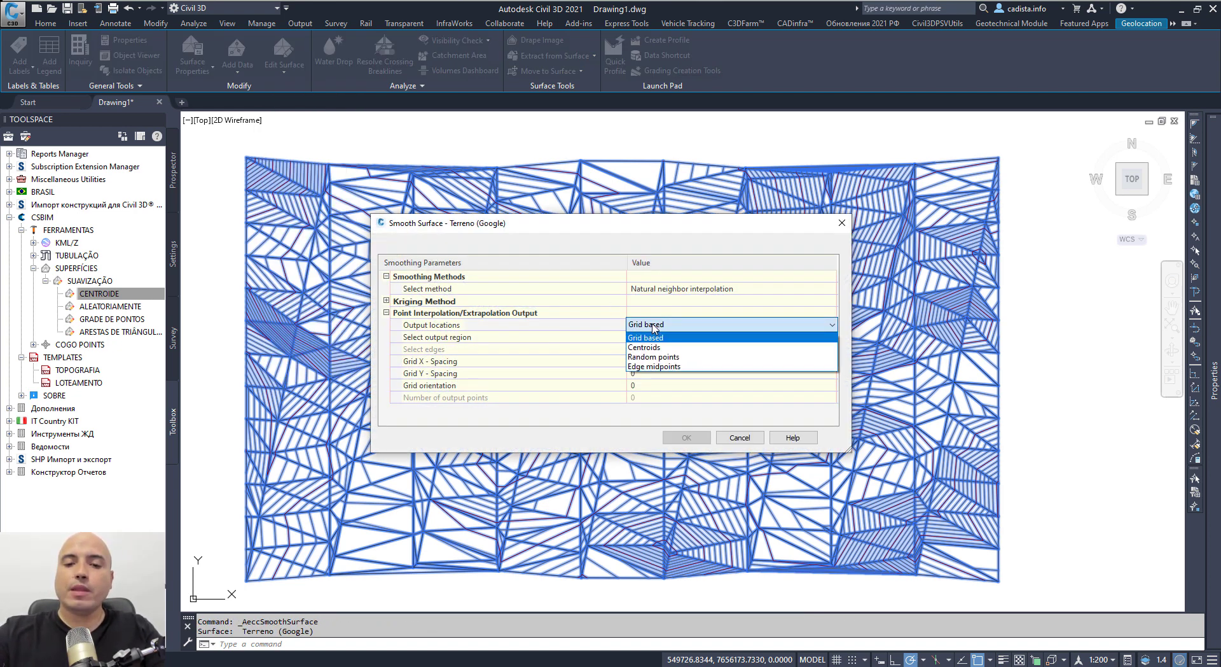
pyautogui.click(652, 347)
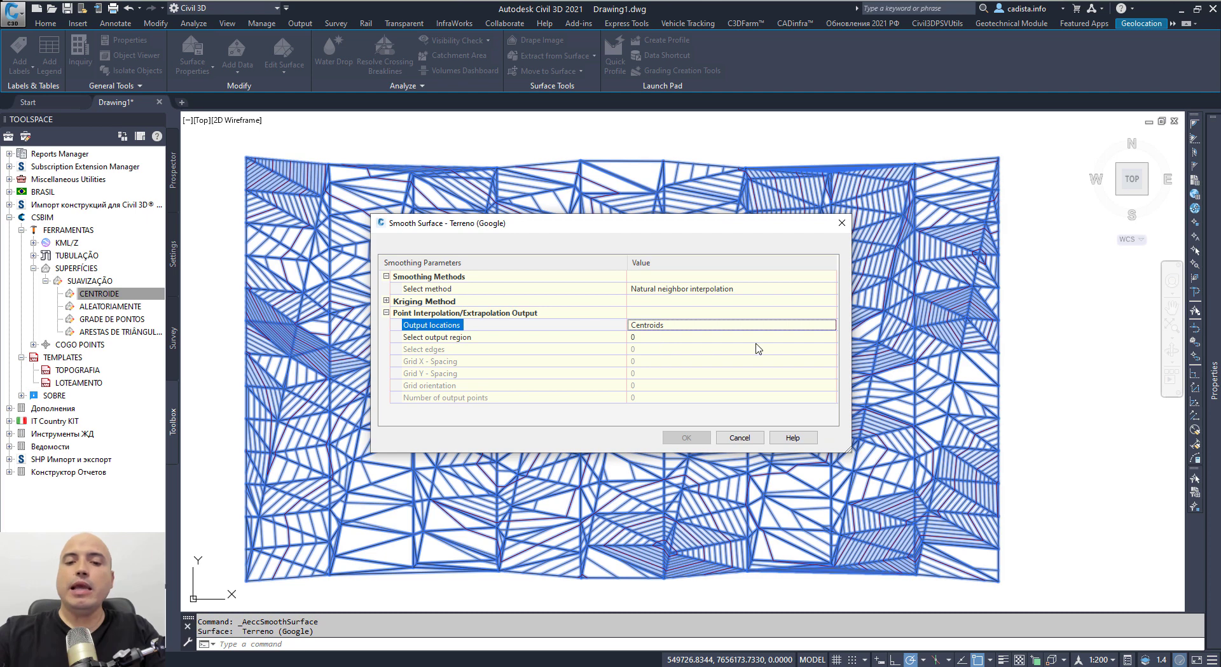
# Use the whole surface as the smoothing output region and apply the first centroid smoothing pass
pyautogui.click(825, 339)
pyautogui.click(830, 339)
pyautogui.click(831, 337)
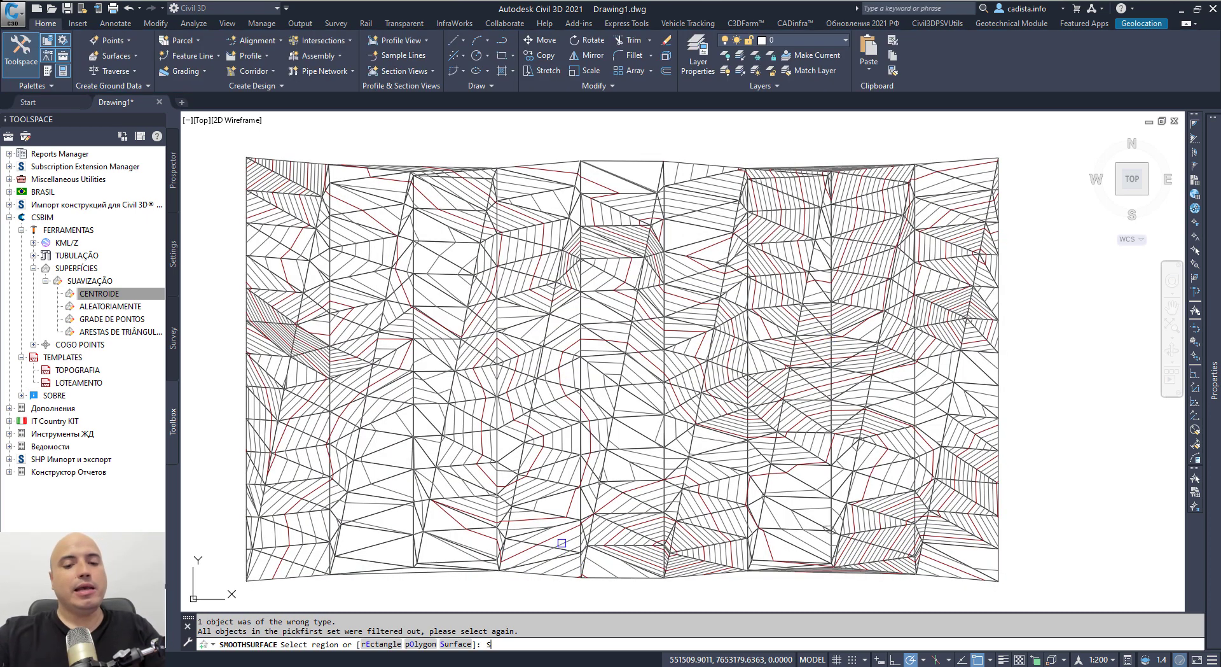
pyautogui.press('Return')
pyautogui.press('Return')
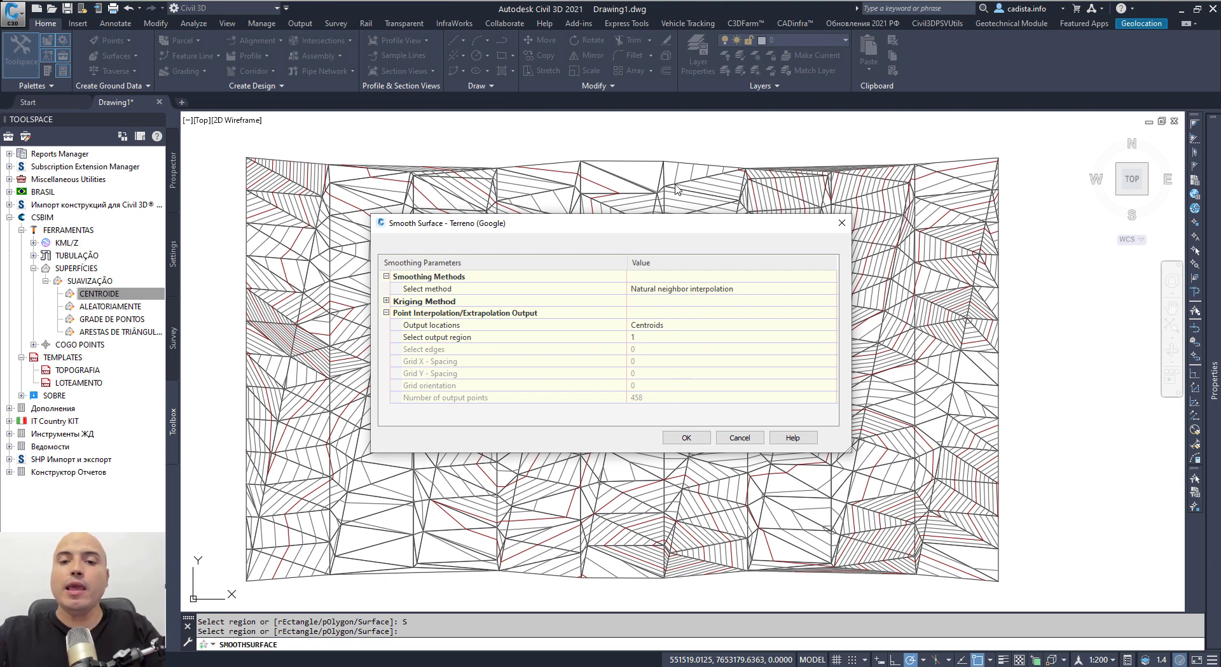
pyautogui.moveTo(686, 230); pyautogui.dragTo(1090, 76)
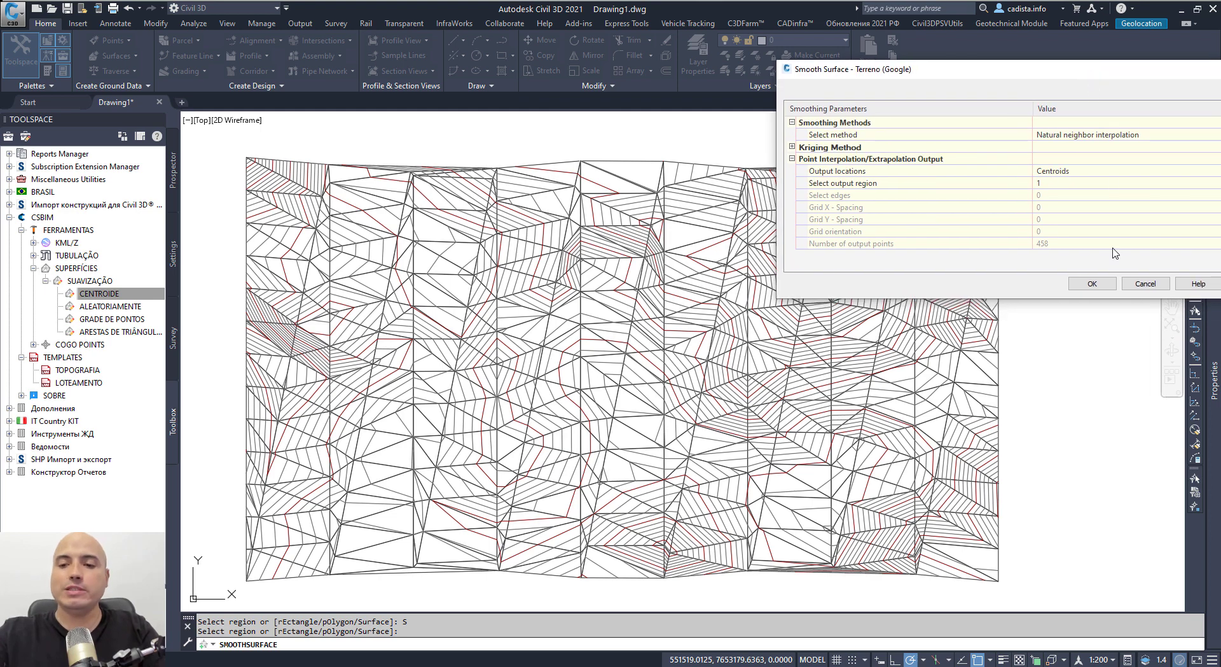
pyautogui.click(1092, 283)
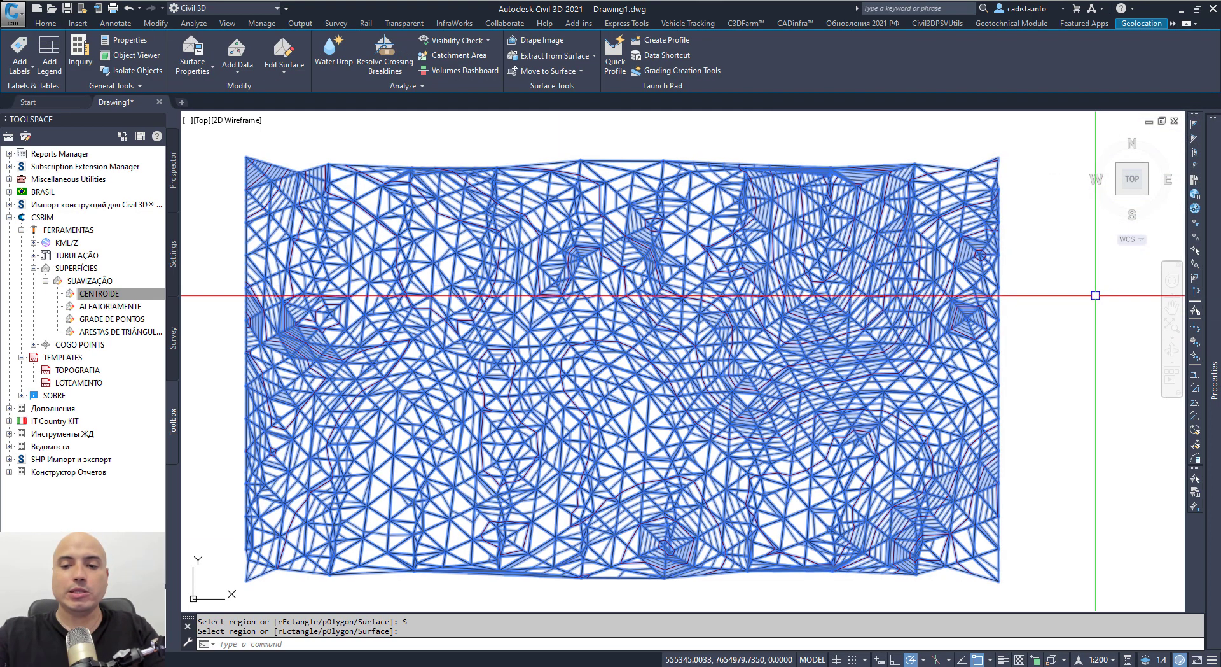
pyautogui.press('Escape')
pyautogui.press('Escape')
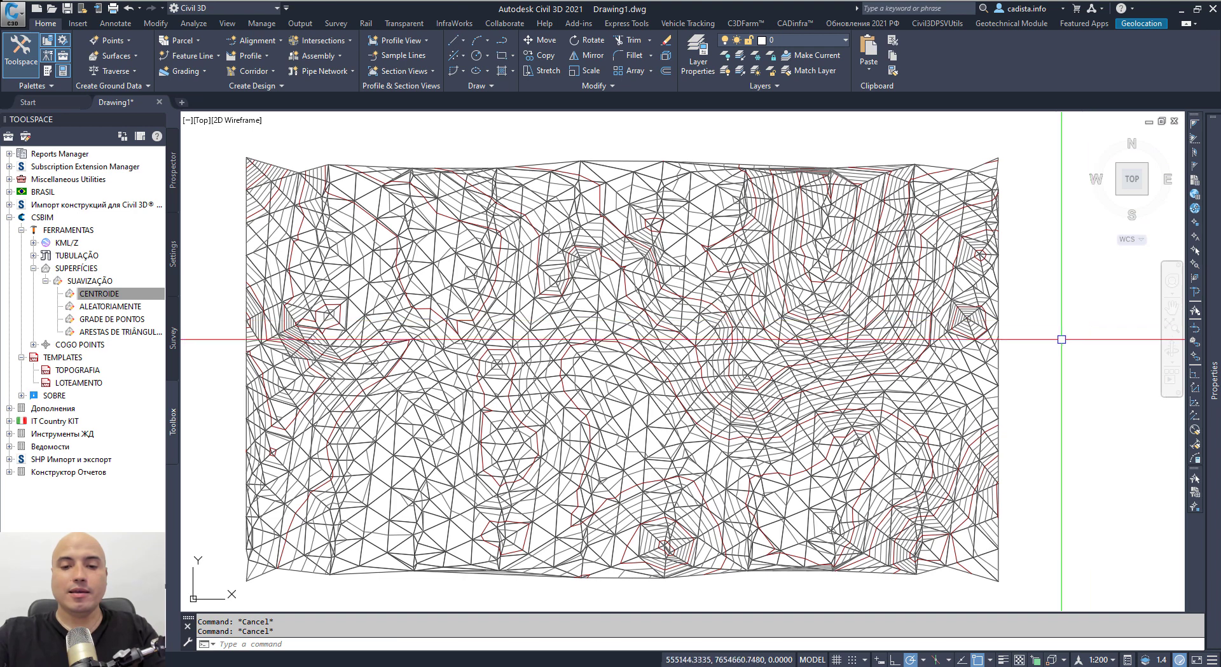
# Start a second Smooth Surface pass on Terreno (Google) with the output locations set to Centroids
pyautogui.click(816, 46)
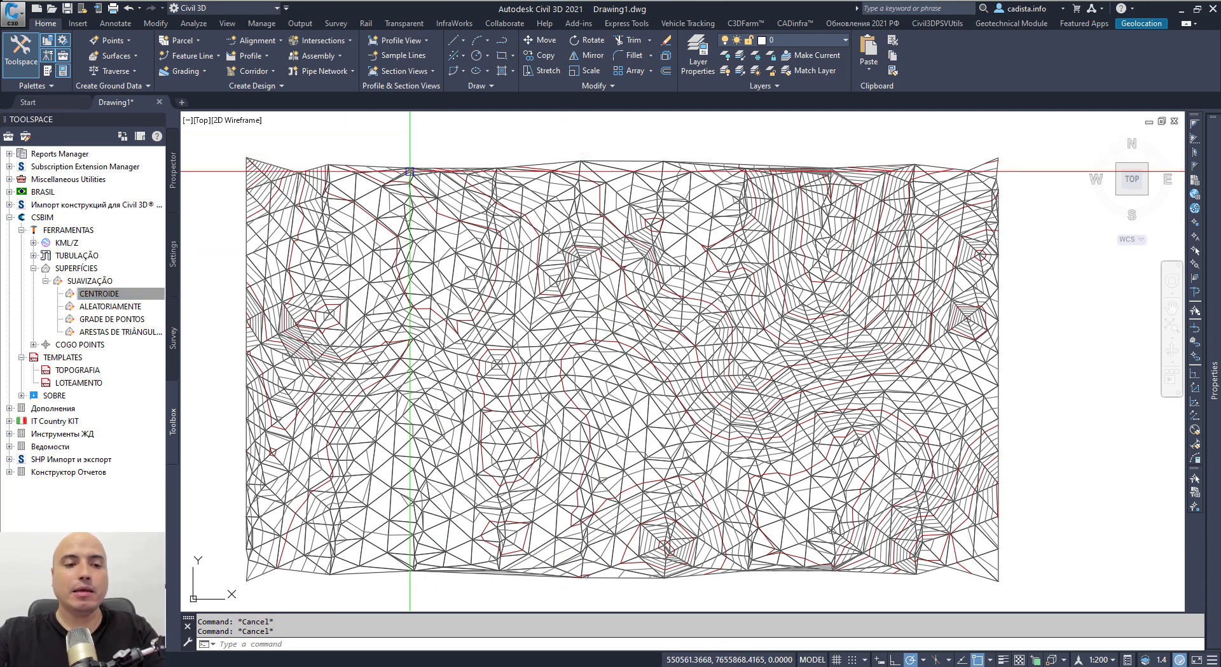
pyautogui.click(294, 182)
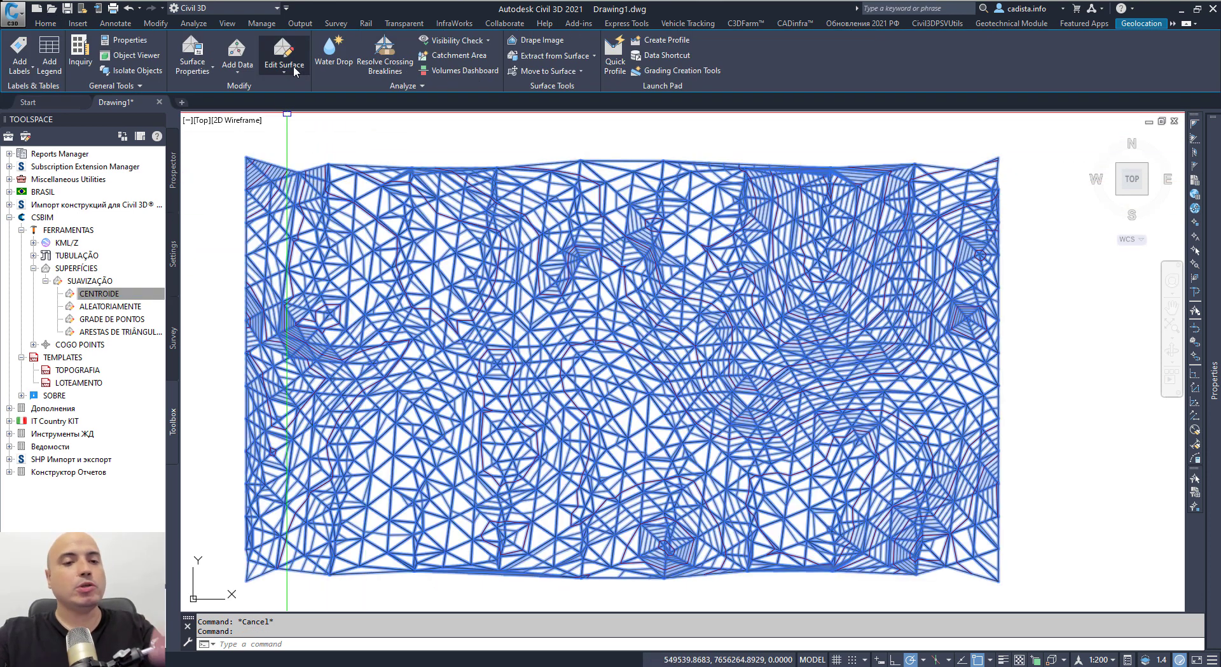
pyautogui.click(292, 66)
pyautogui.click(305, 327)
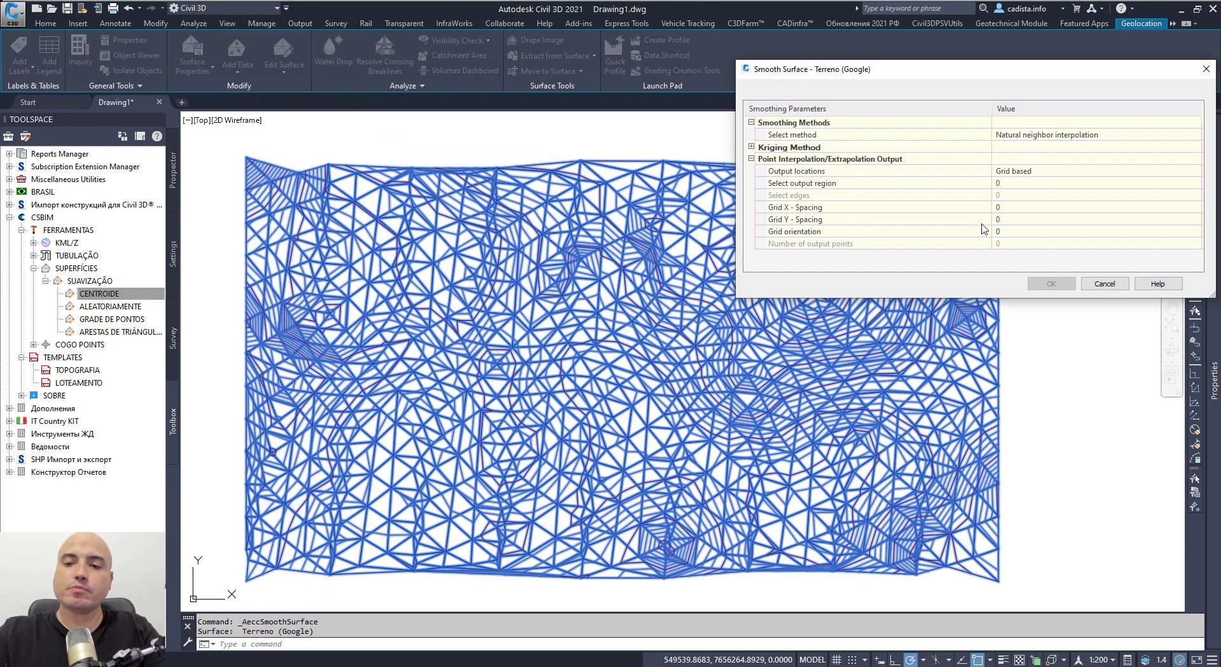
pyautogui.click(1082, 170)
pyautogui.click(1081, 192)
# Choose the entire surface as the output region and apply the second smoothing pass
pyautogui.click(1152, 183)
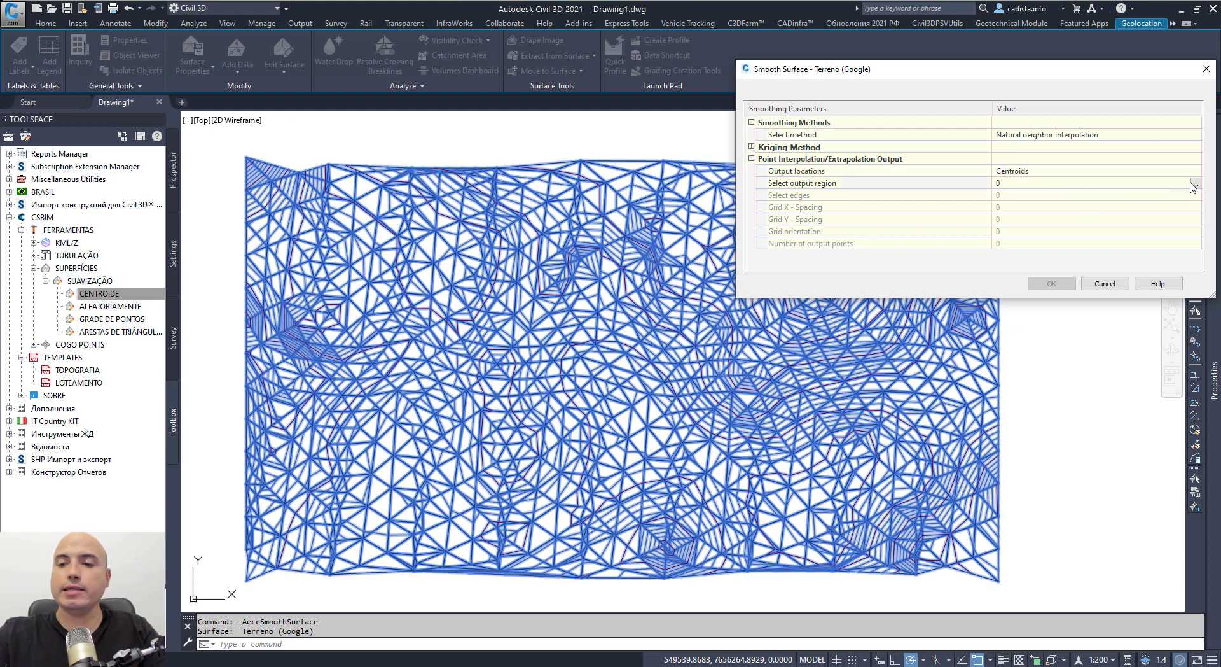
pyautogui.click(1194, 184)
pyautogui.write('S')
pyautogui.press('Return')
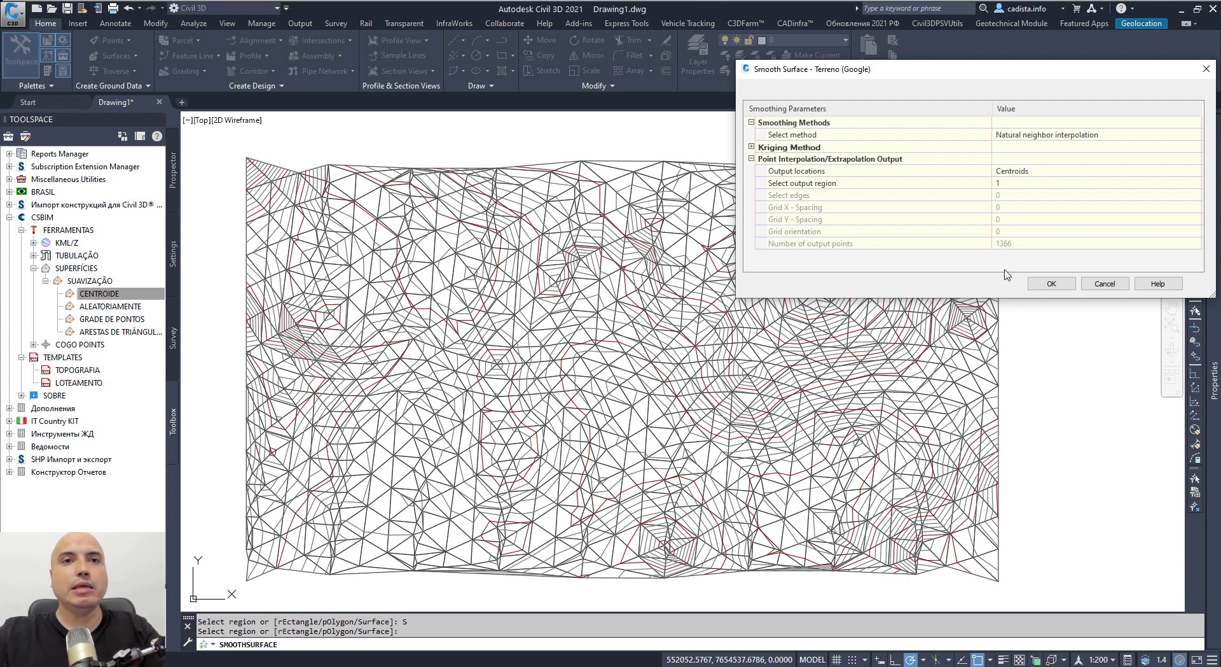
pyautogui.click(1051, 284)
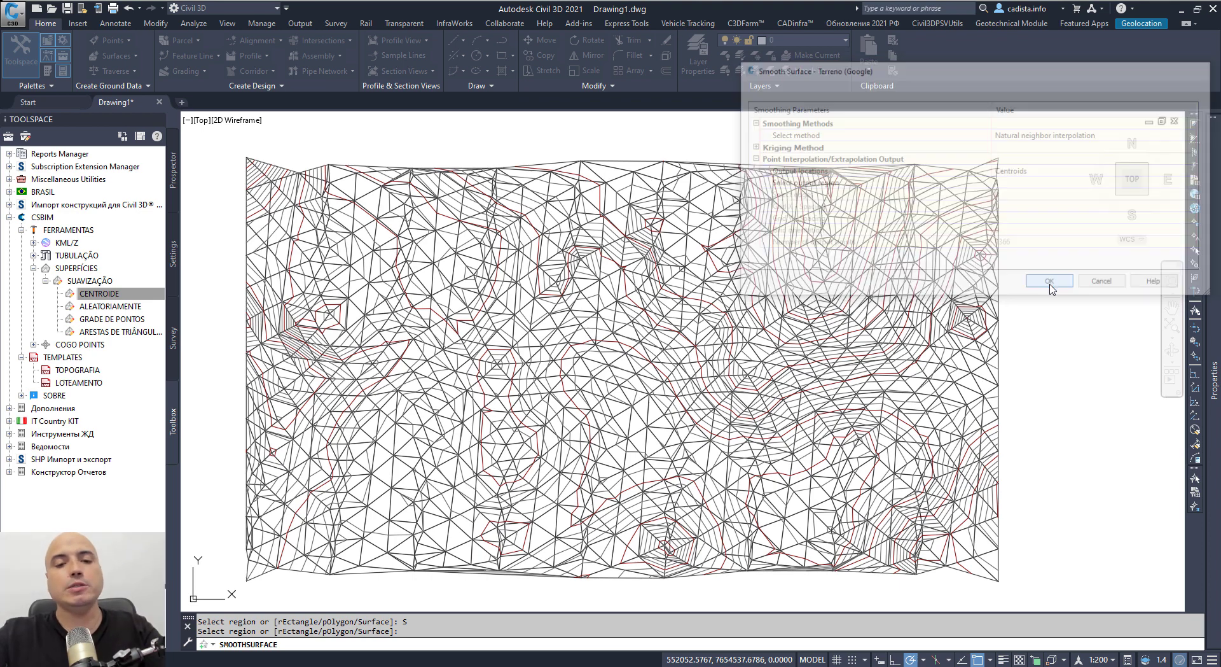
pyautogui.press('Escape')
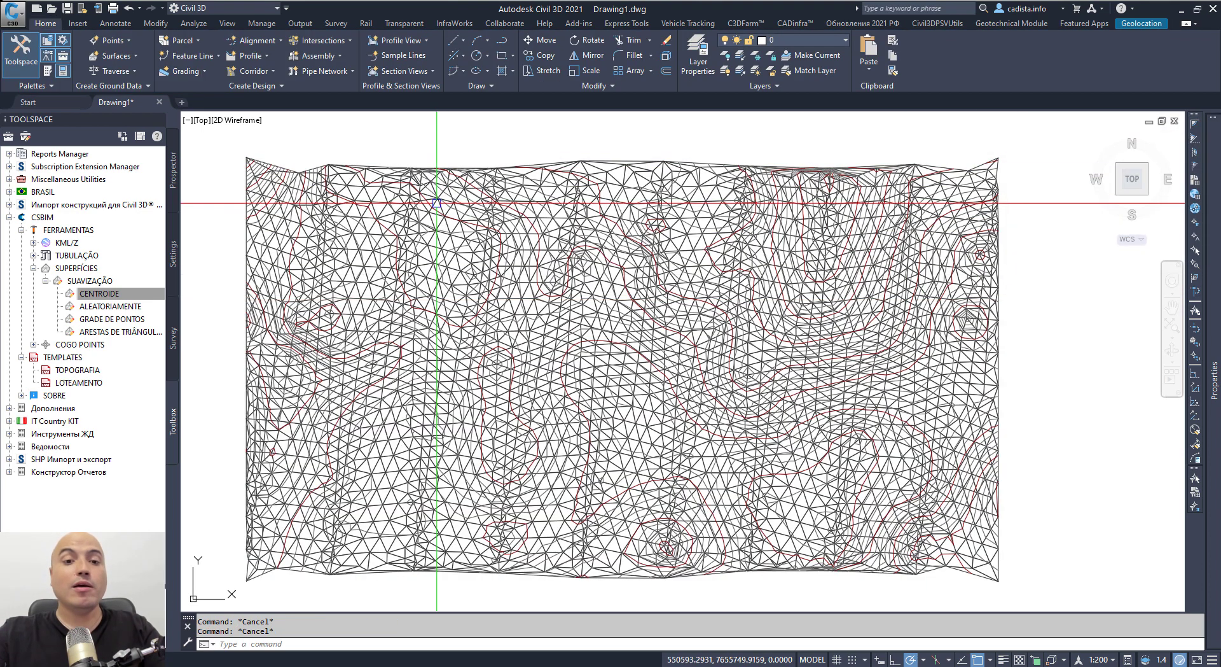
# Prepare a third smoothing of the Terreno (Google) surface, again using Centroids as the output locations
pyautogui.click(423, 189)
pyautogui.click(284, 64)
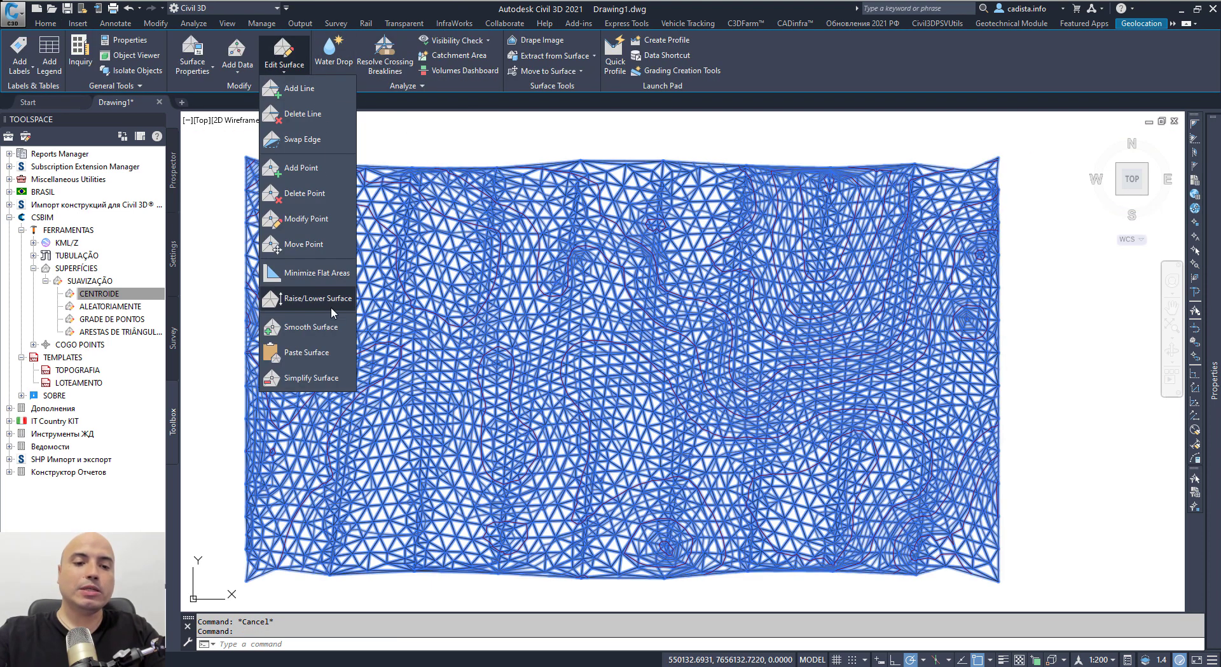
pyautogui.click(319, 330)
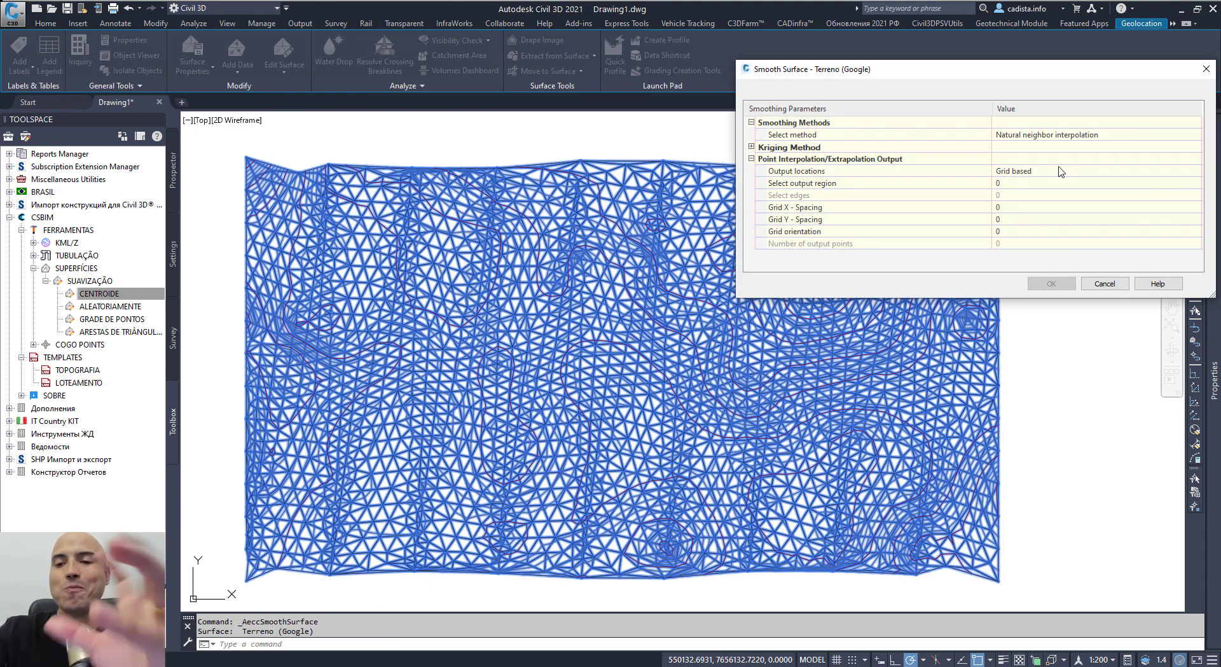
pyautogui.click(1061, 171)
pyautogui.click(1061, 170)
pyautogui.click(1160, 194)
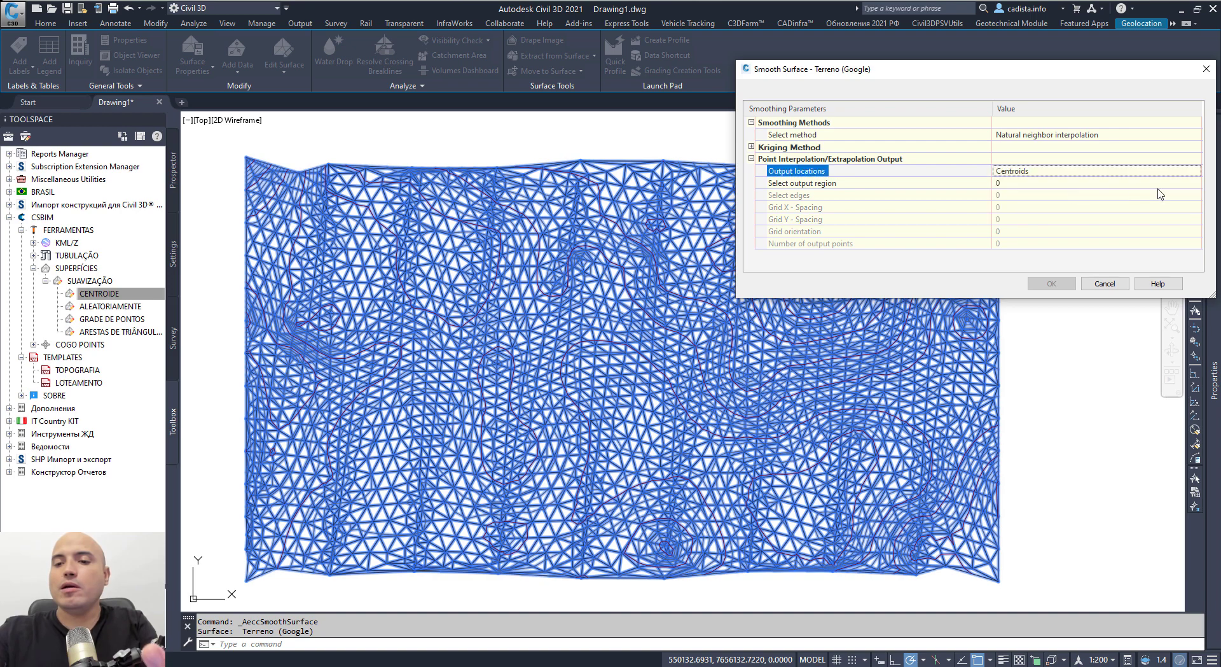
# Set the output region of the third smoothing pass to the full surface and apply it
pyautogui.click(1177, 183)
pyautogui.click(1194, 183)
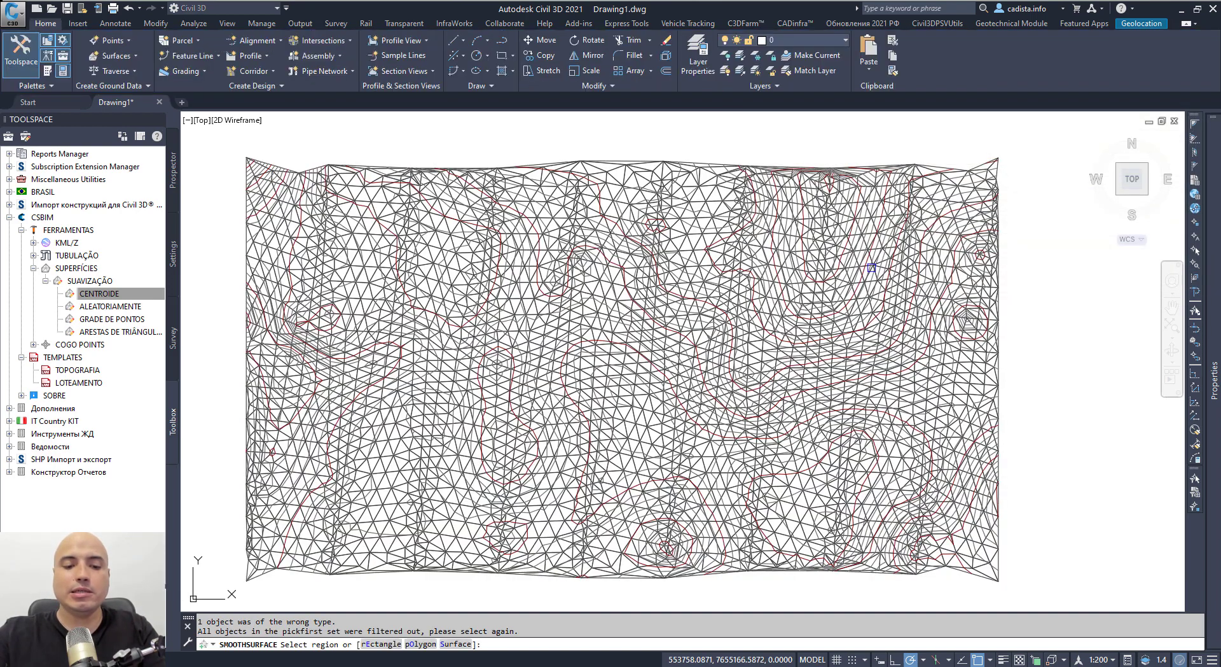
pyautogui.write('s')
pyautogui.press('Return')
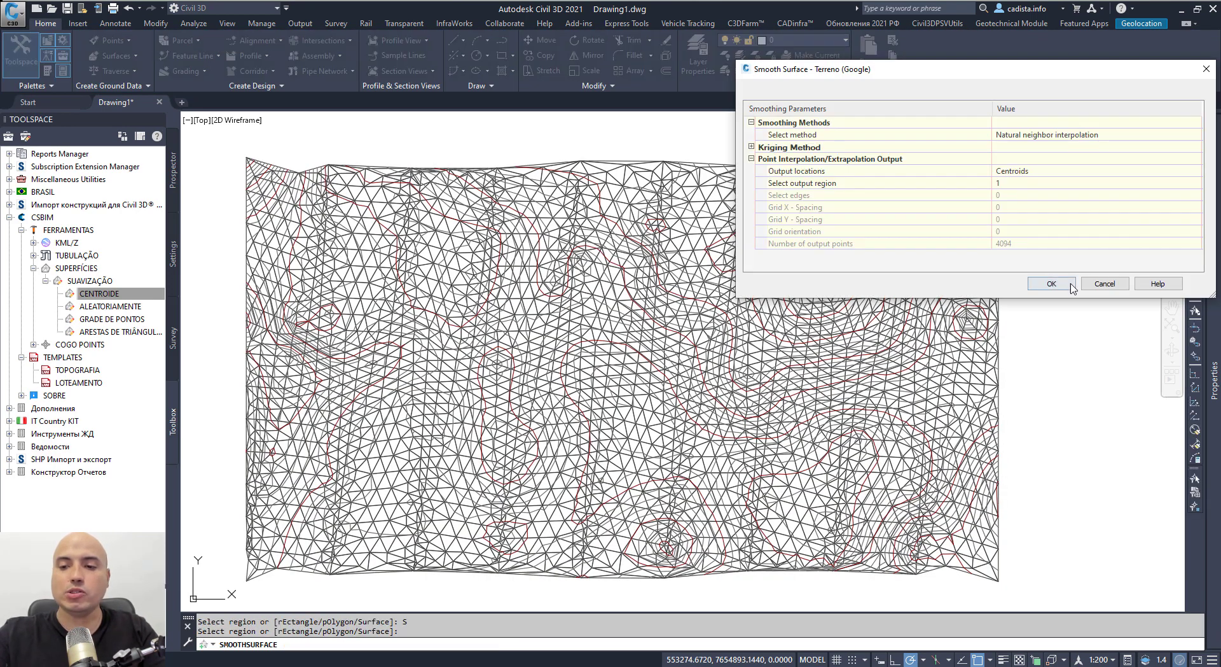
pyautogui.click(1051, 284)
pyautogui.press('Escape')
pyautogui.press('Escape')
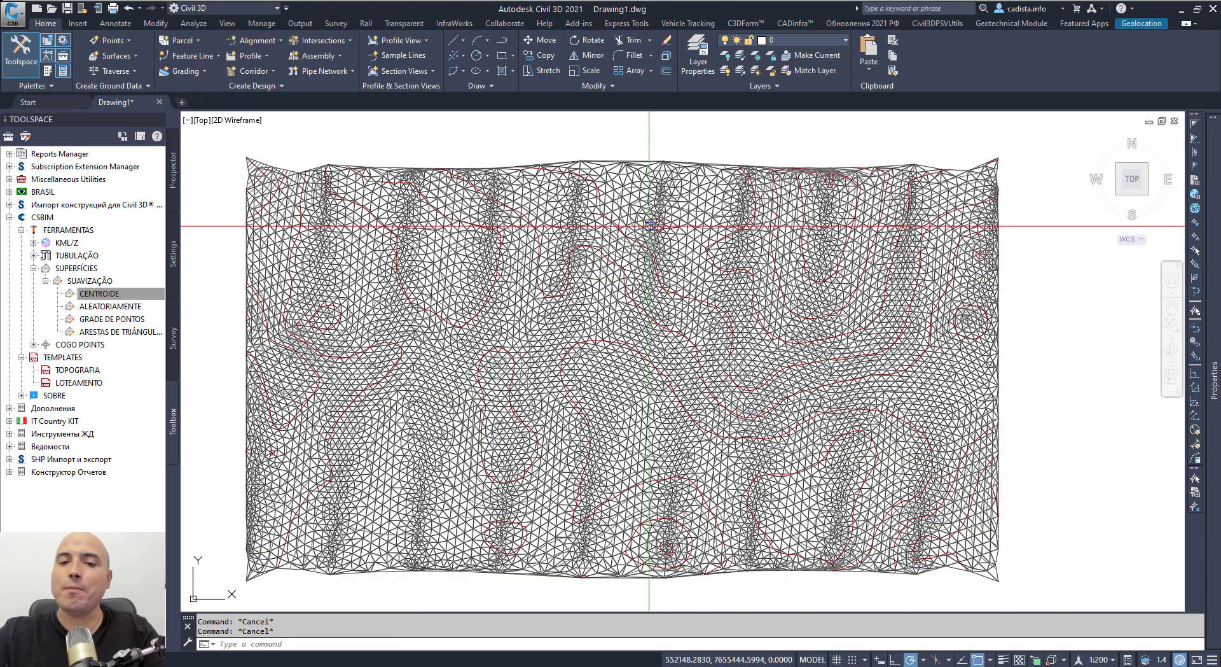
# Turn off the MALHA_TG layer to hide the triangle mesh and inspect the smoothed contours
pyautogui.scroll(5, 640, 227)
pyautogui.scroll(-5, 641, 227)
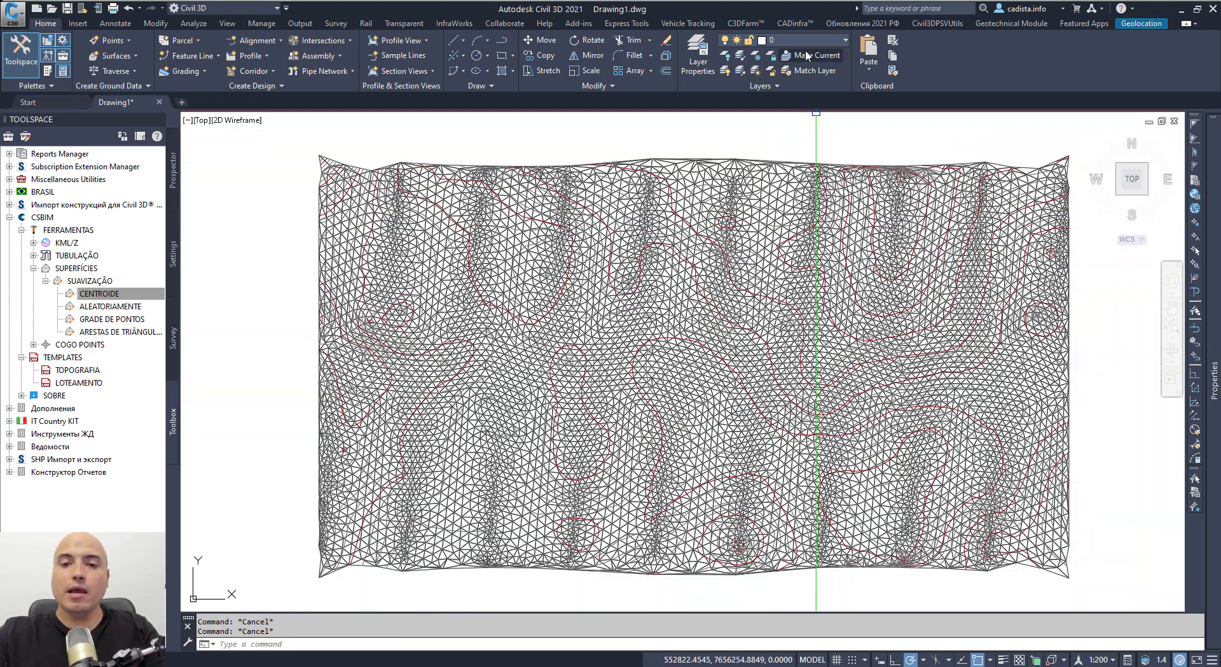
pyautogui.click(798, 38)
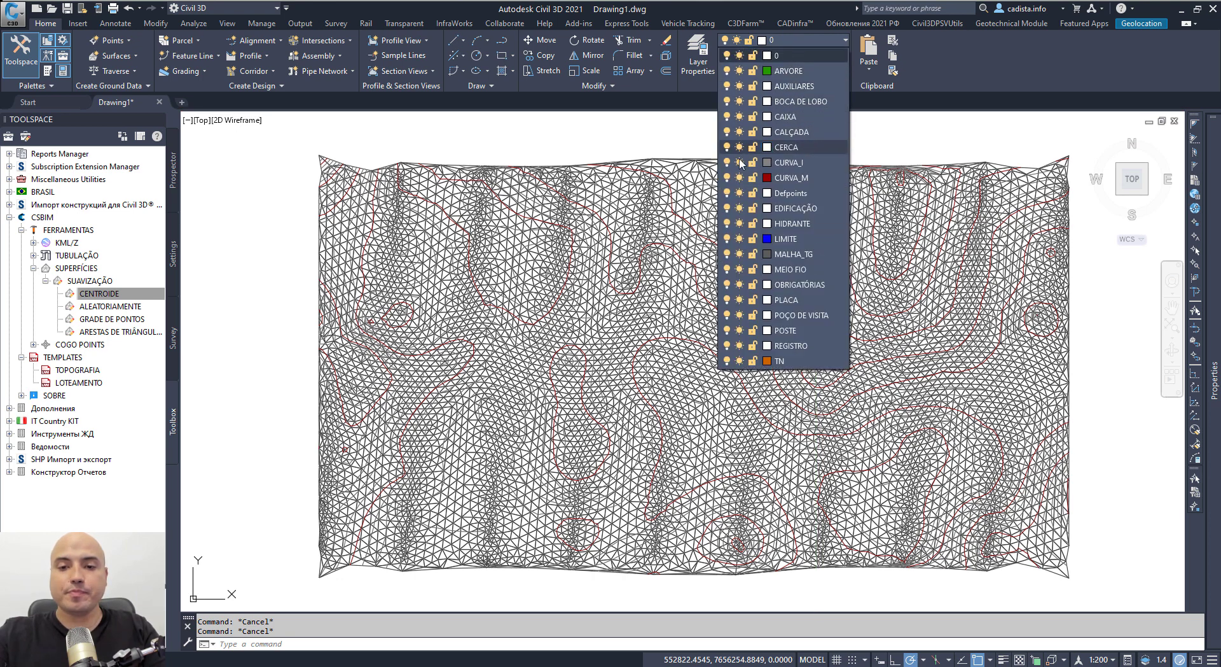
pyautogui.click(727, 254)
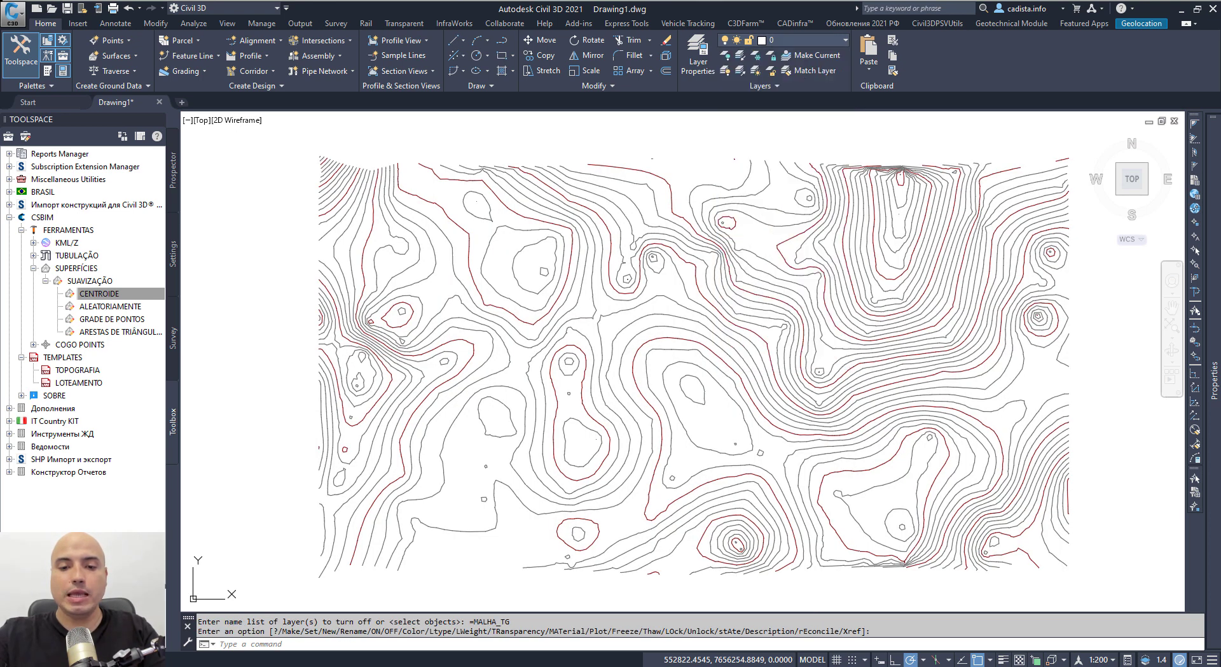
pyautogui.write('ZE')
pyautogui.press('Return')
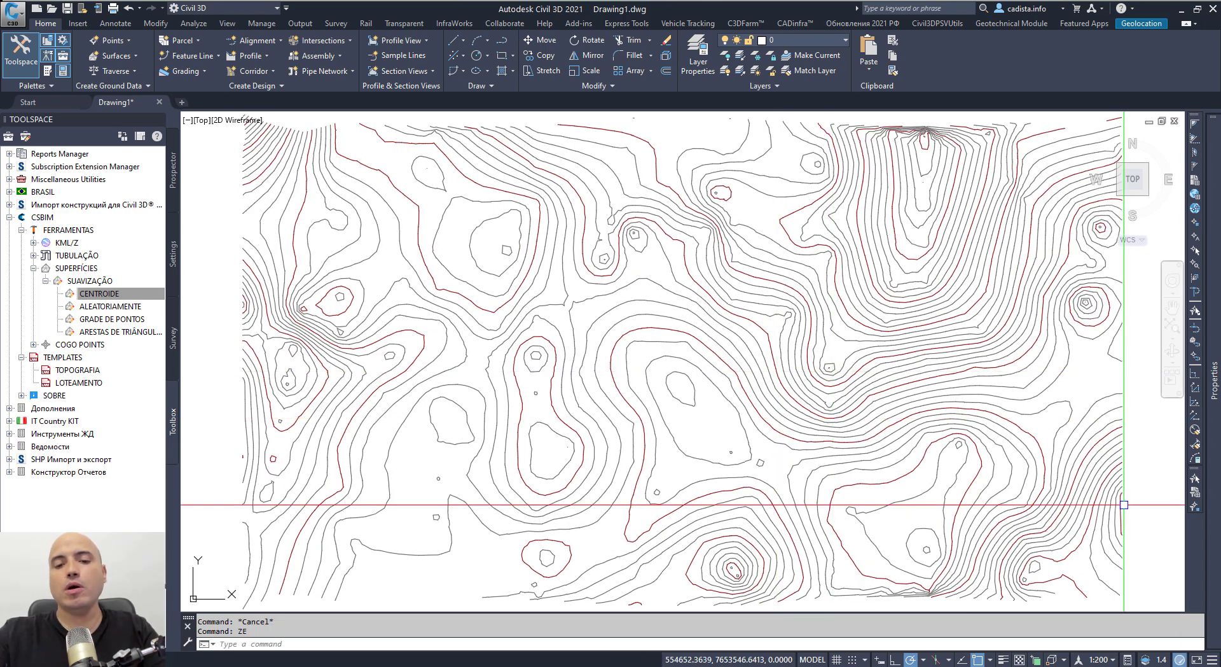
# Undo the MALHA_TG layer change and all three centroid smoothing passes on the surface
pyautogui.hotkey('ctrl', 'z')
pyautogui.hotkey('ctrl', 'z')
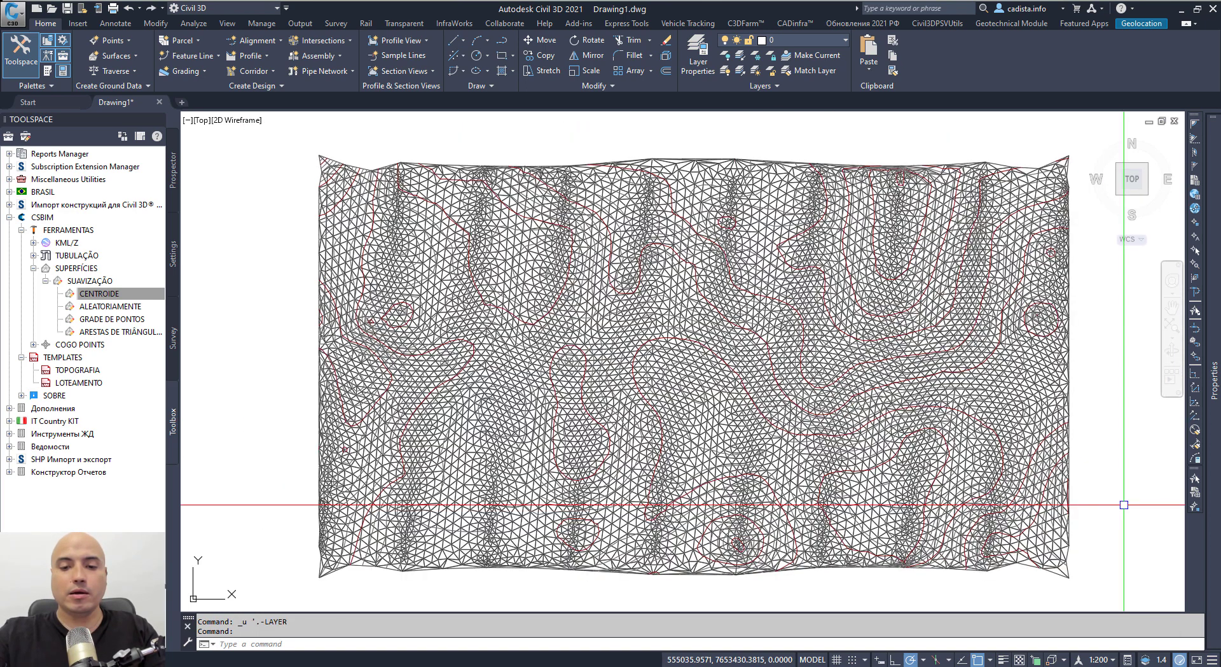
pyautogui.hotkey('ctrl', 'z')
pyautogui.hotkey('ctrl', 'z')
pyautogui.hotkey('ctrl', 'z')
pyautogui.hotkey('ctrl', 'z')
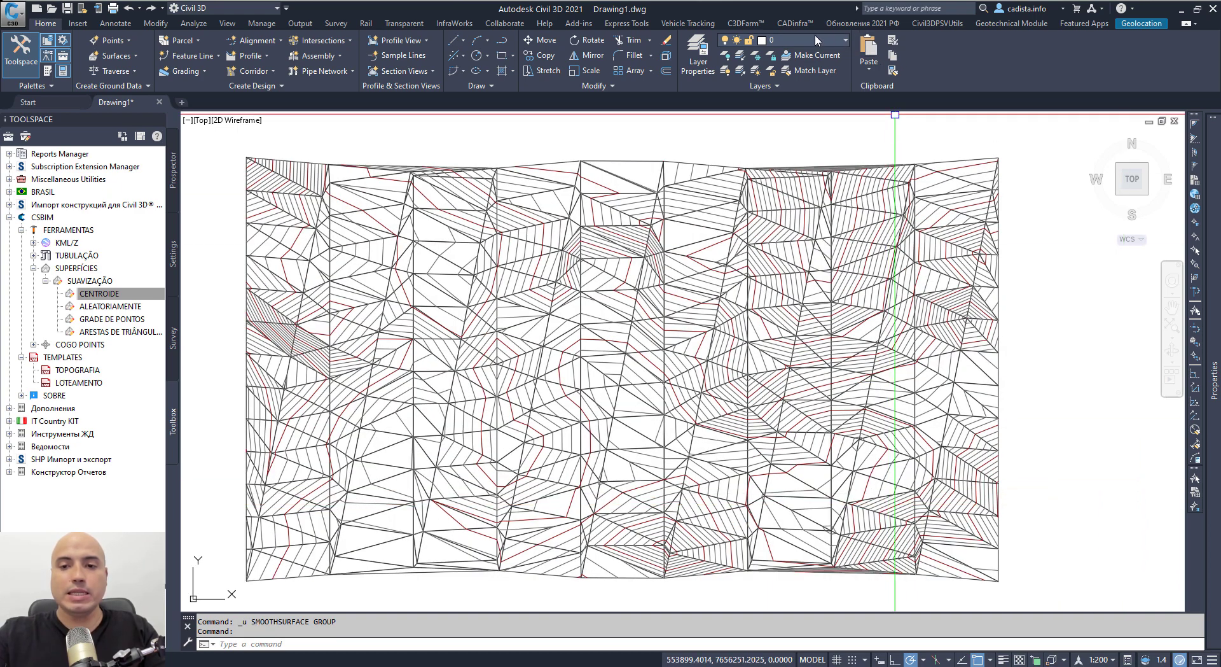
# Expand the drawing's Surfaces collection in the Prospector to list the Terreno (Google) surface
pyautogui.click(172, 184)
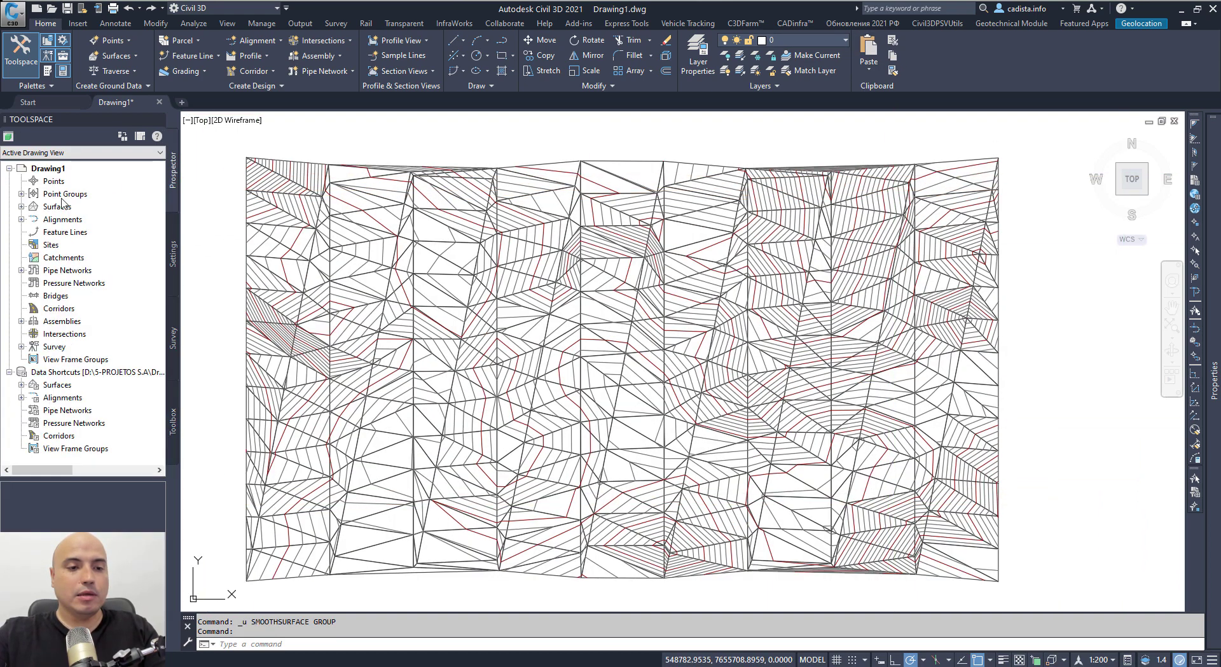
pyautogui.click(21, 206)
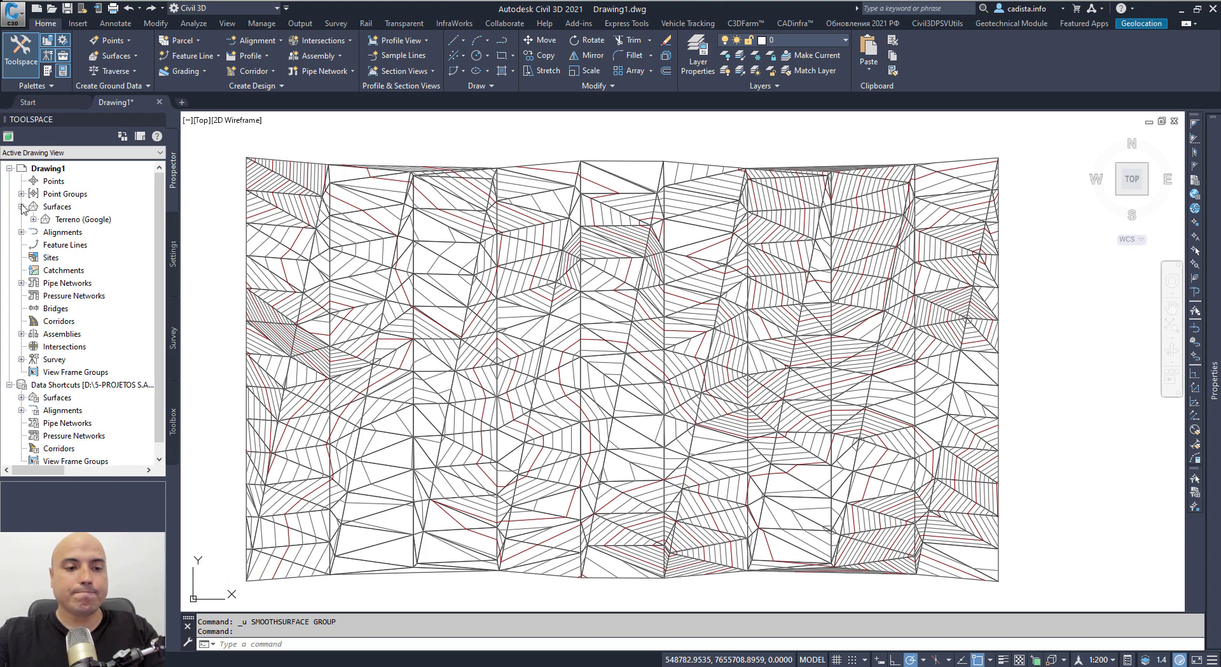
pyautogui.click(840, 40)
pyautogui.press('Escape')
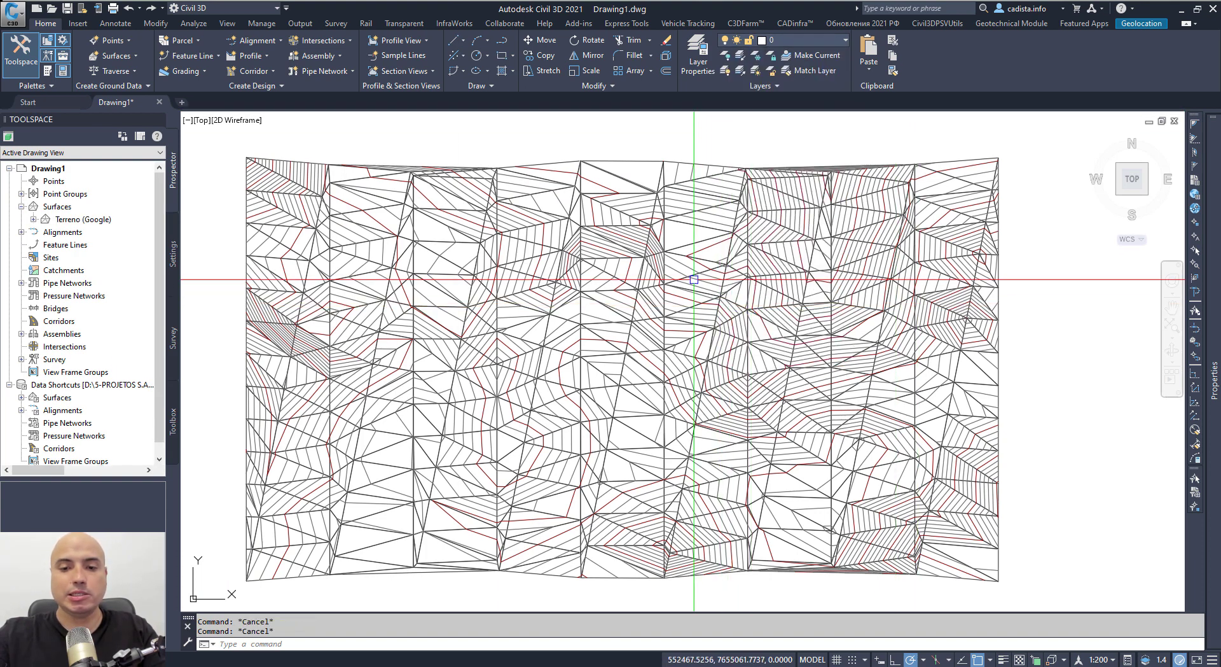
# Extract all major and minor contours from the Terreno (Google) surface as separate objects, leaving out the triangles
pyautogui.click(692, 280)
pyautogui.click(553, 56)
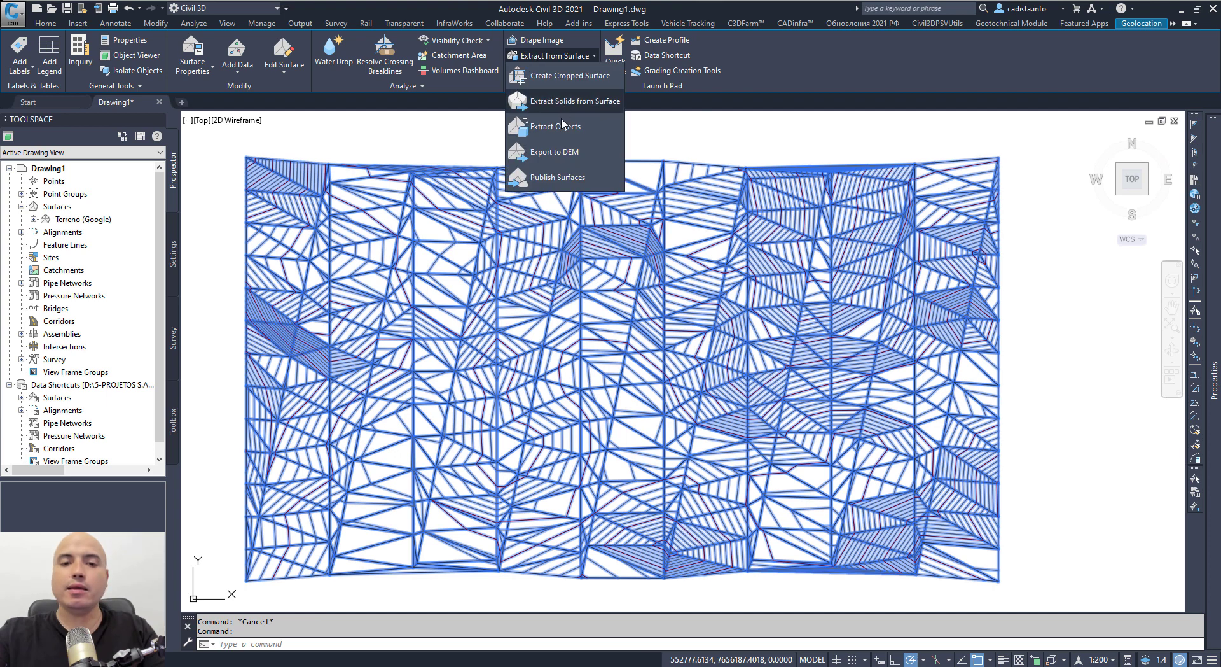
pyautogui.click(565, 130)
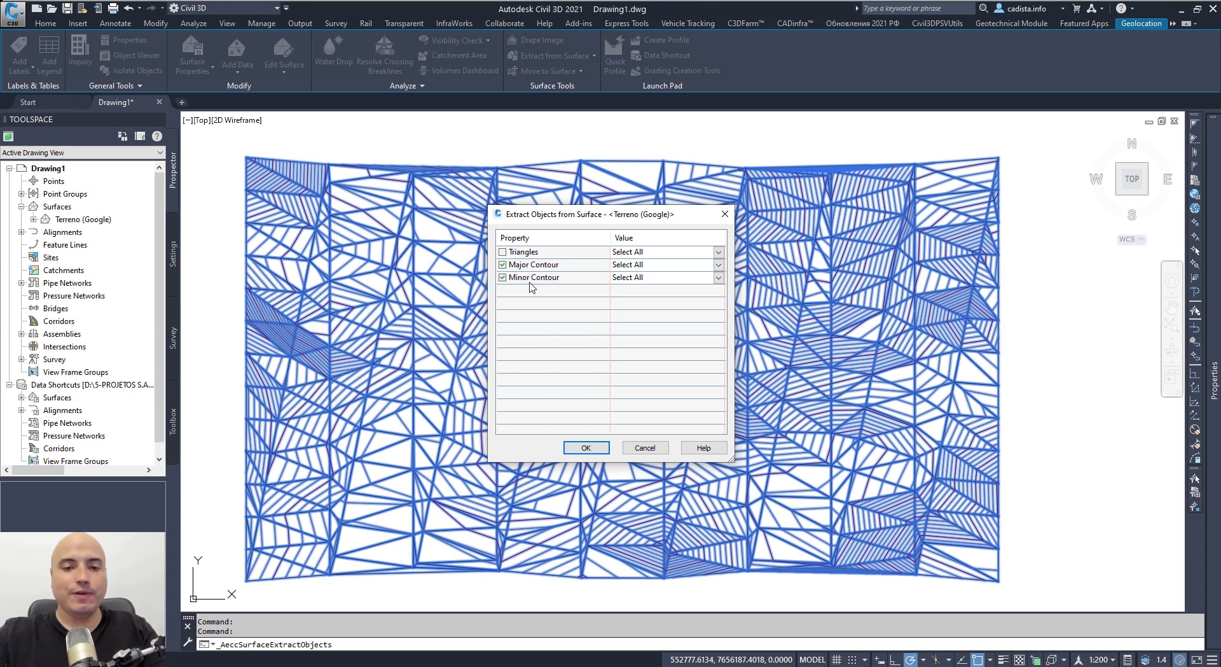
pyautogui.click(723, 215)
pyautogui.click(560, 54)
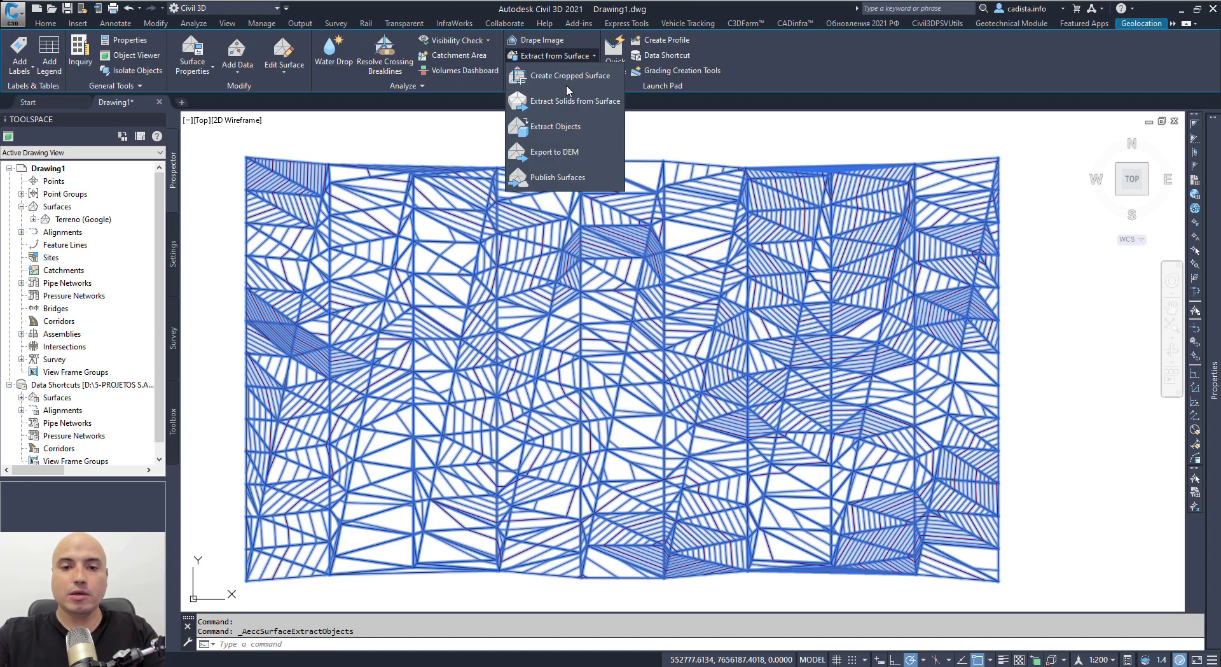
pyautogui.click(565, 126)
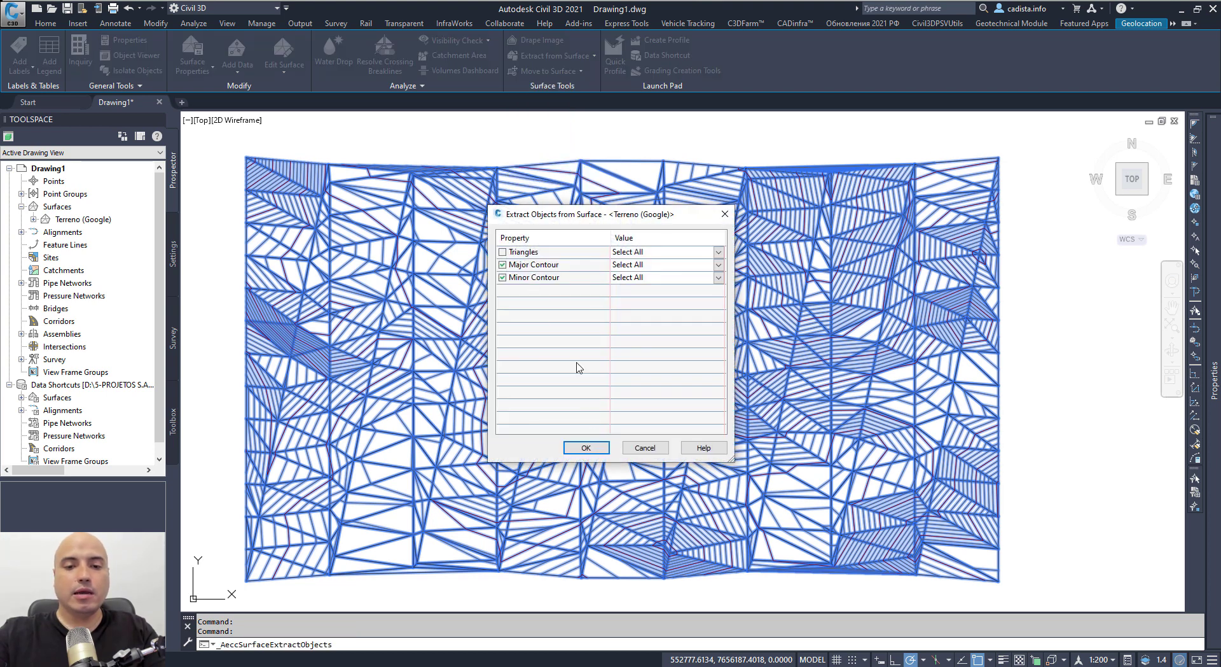
pyautogui.click(592, 450)
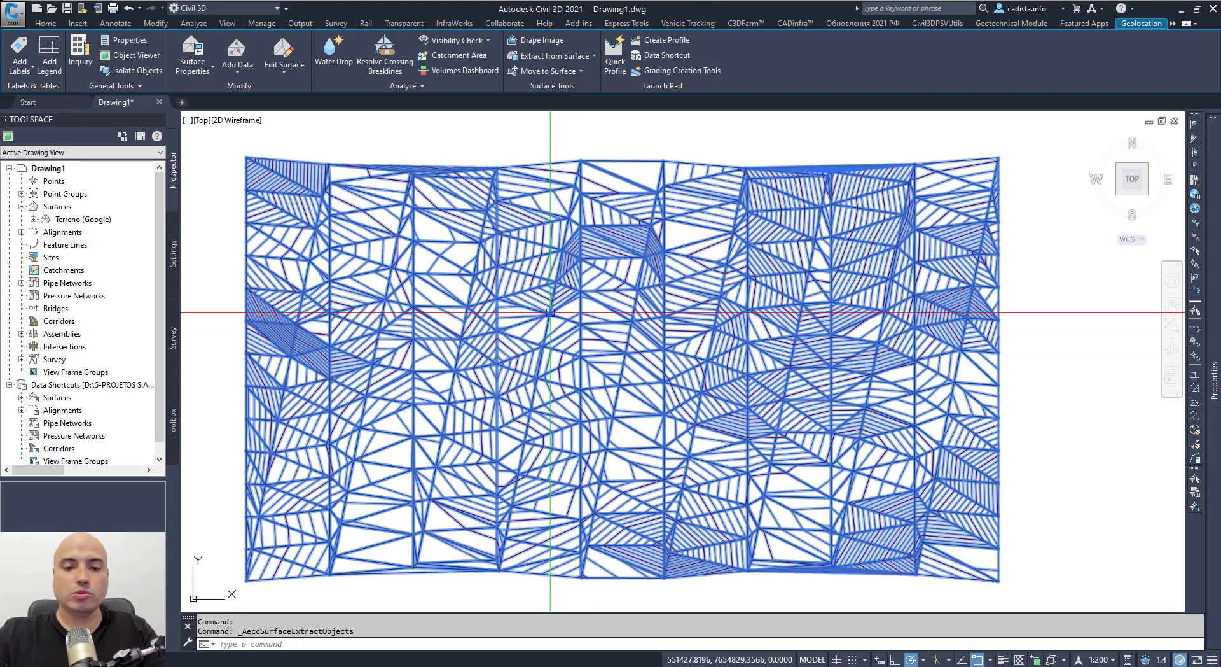
pyautogui.press('Escape')
pyautogui.press('Escape')
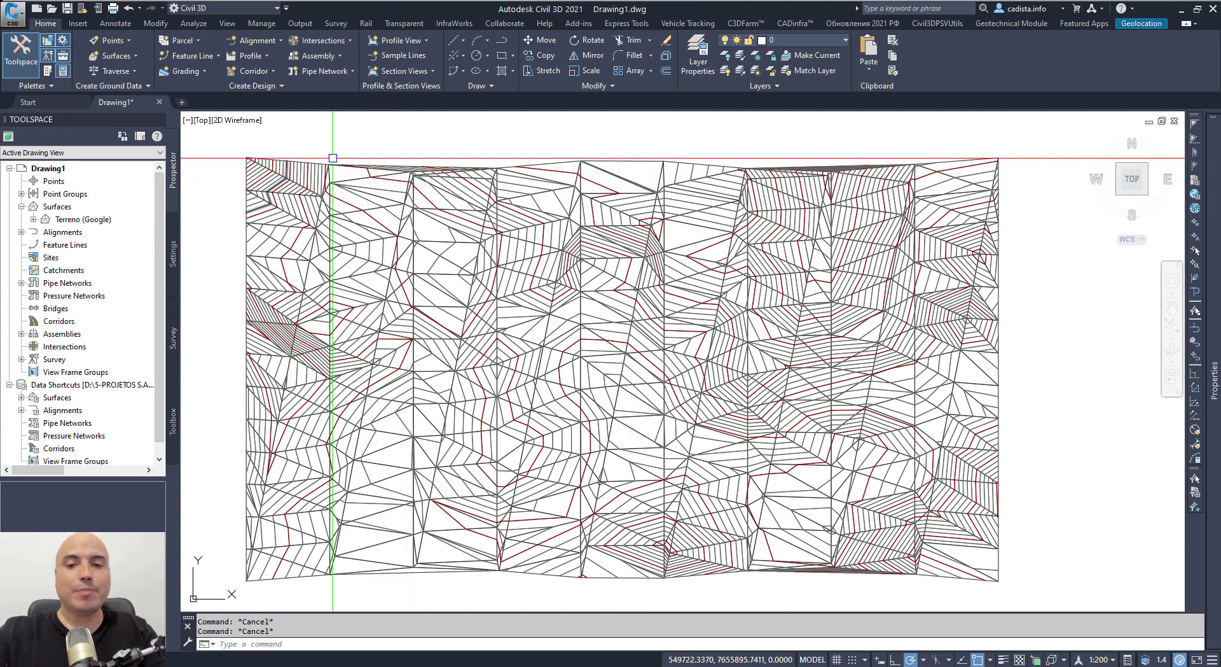
# Run the CSBIM CENTROIDE smoothing tool repeatedly on the Terreno (Google) surface
pyautogui.click(175, 417)
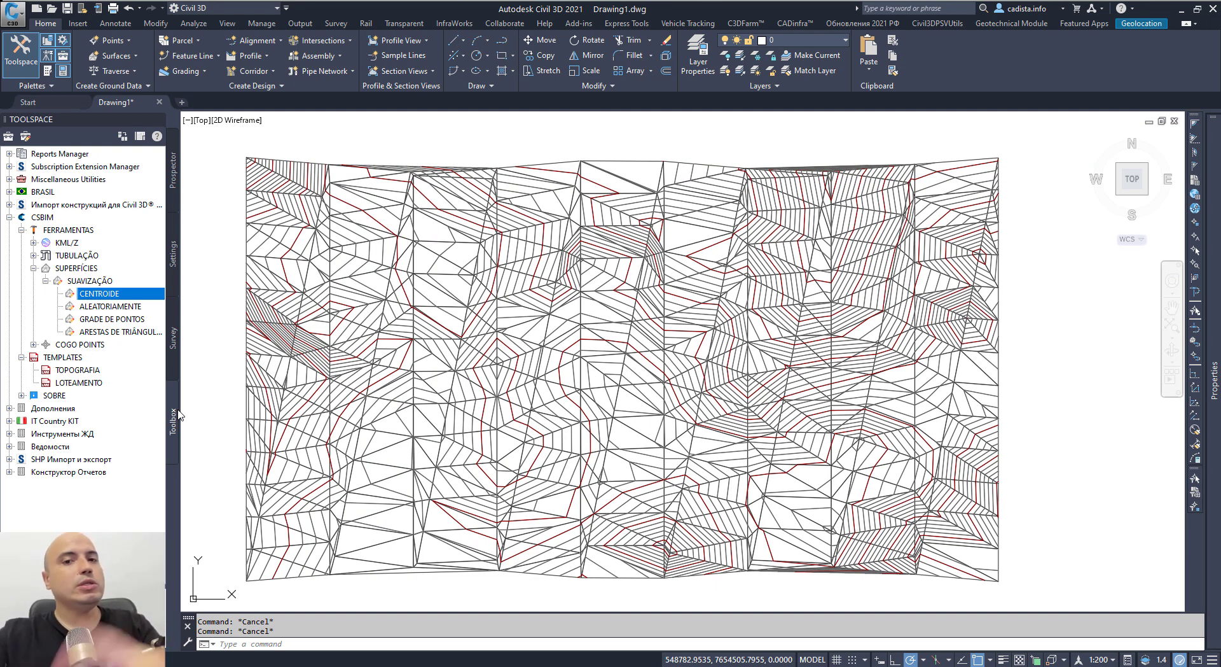
pyautogui.doubleClick(102, 293)
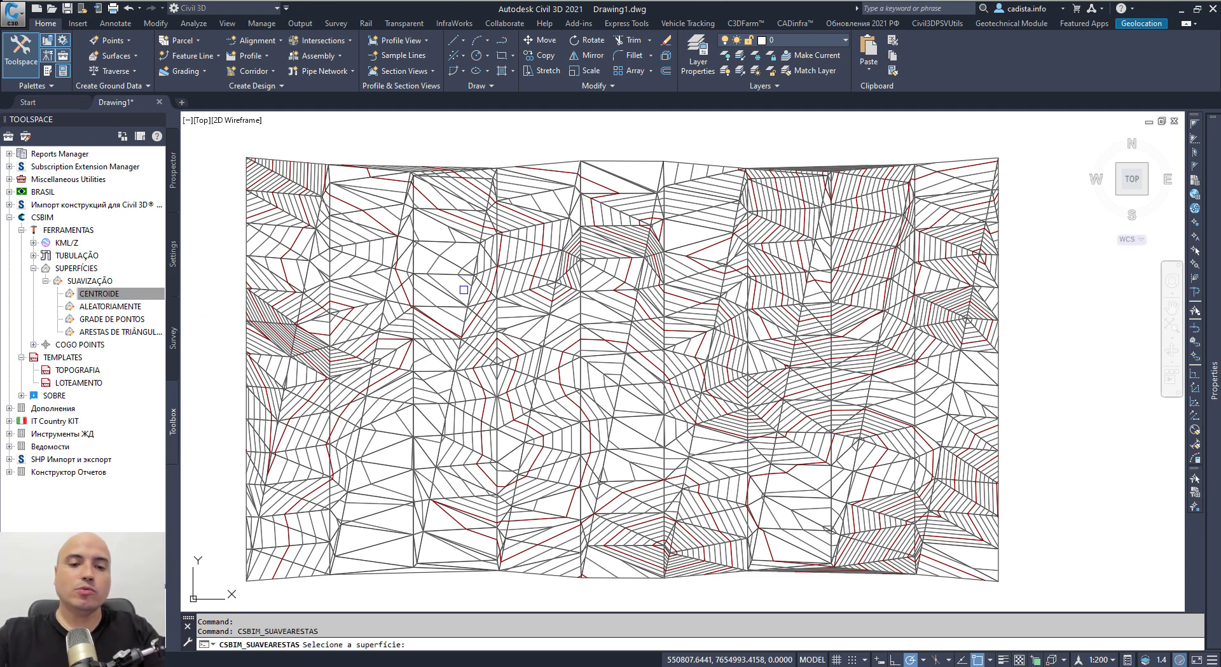
pyautogui.click(445, 286)
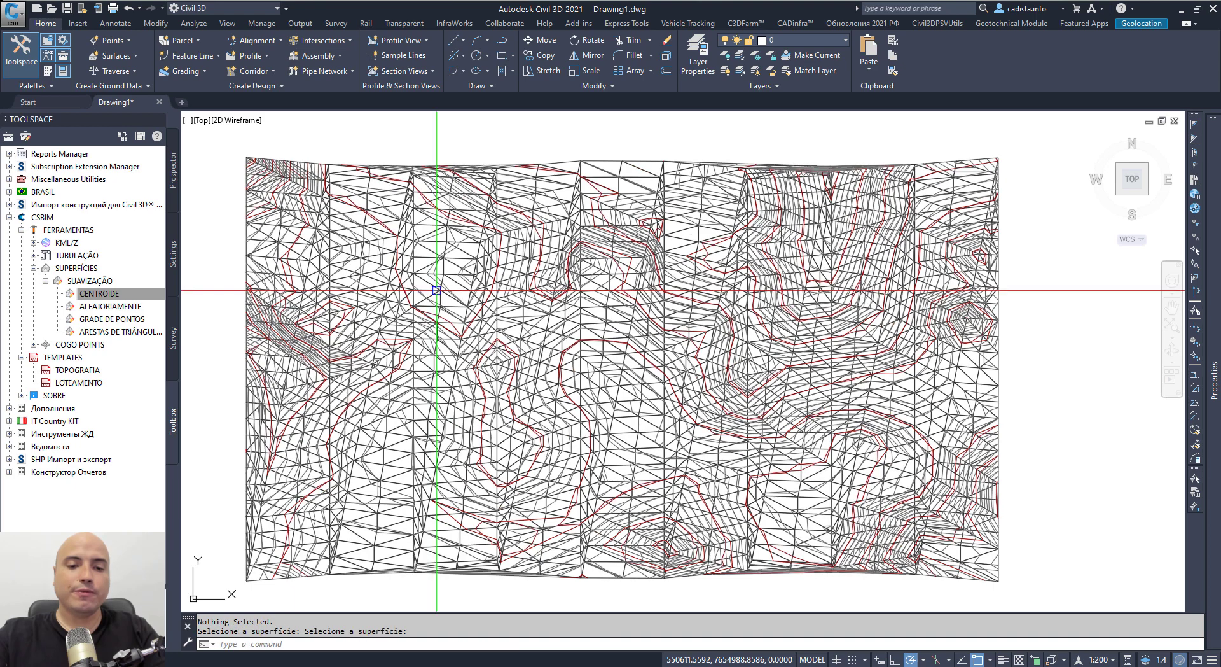
pyautogui.press('Return')
pyautogui.click(437, 291)
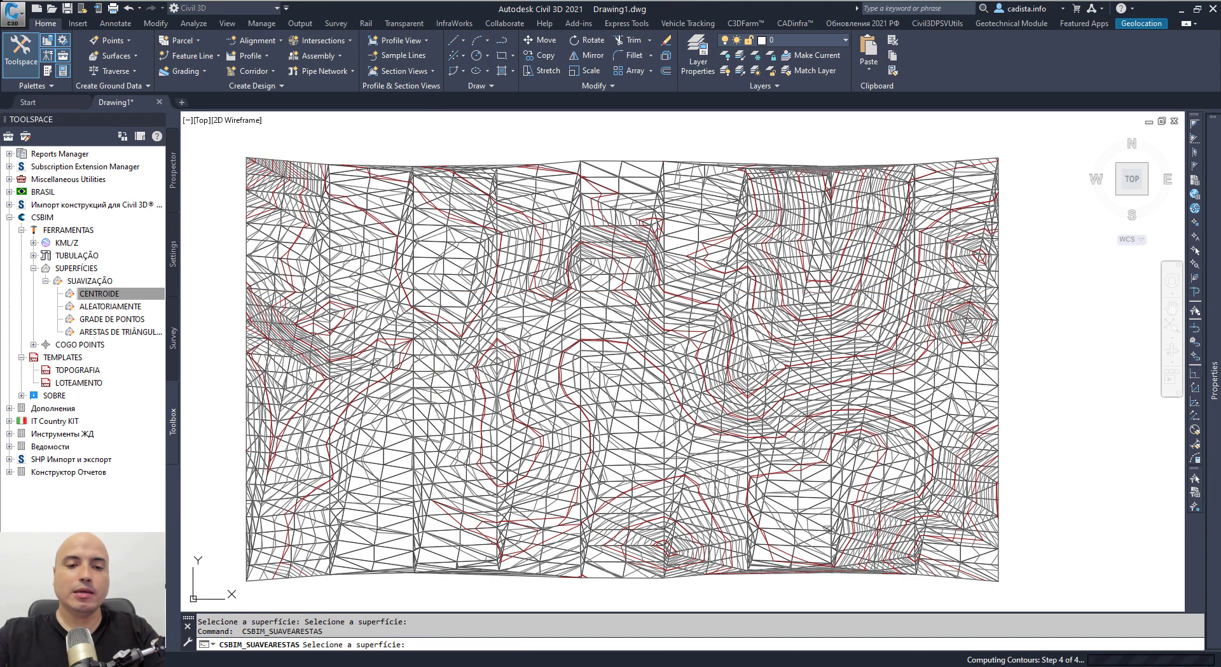
pyautogui.click(435, 292)
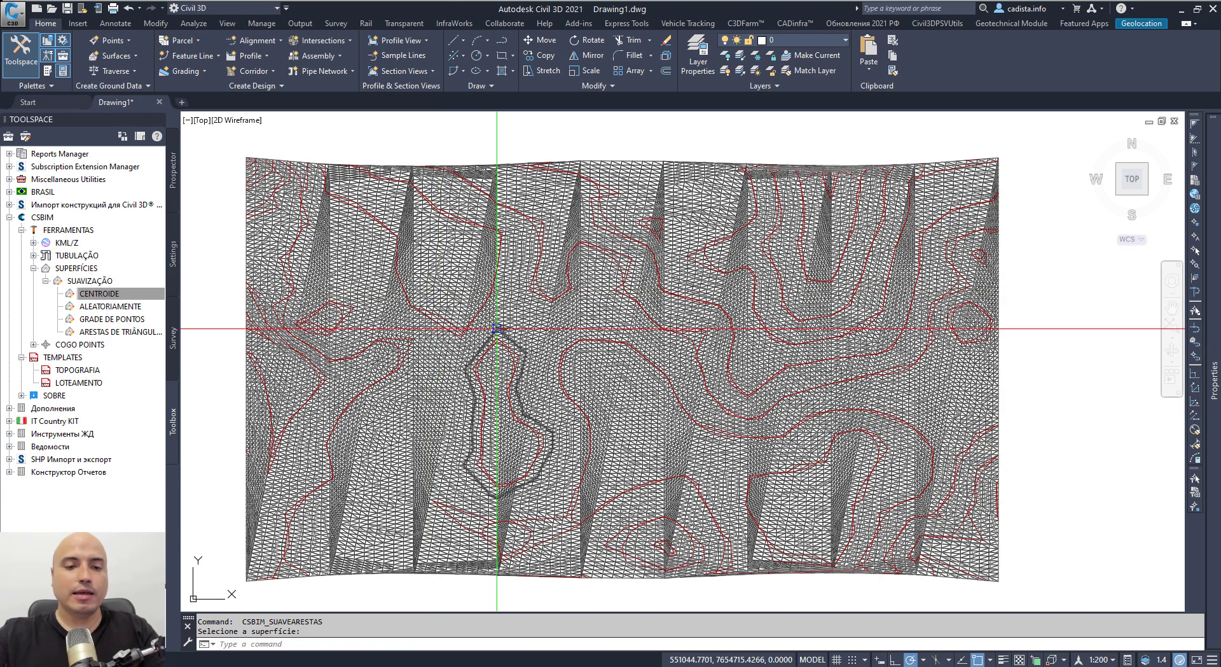
pyautogui.press('Escape')
# Examine the densified triangle mesh and the extracted contour polylines lying over the smoothed surface
pyautogui.scroll(5, 700, 344)
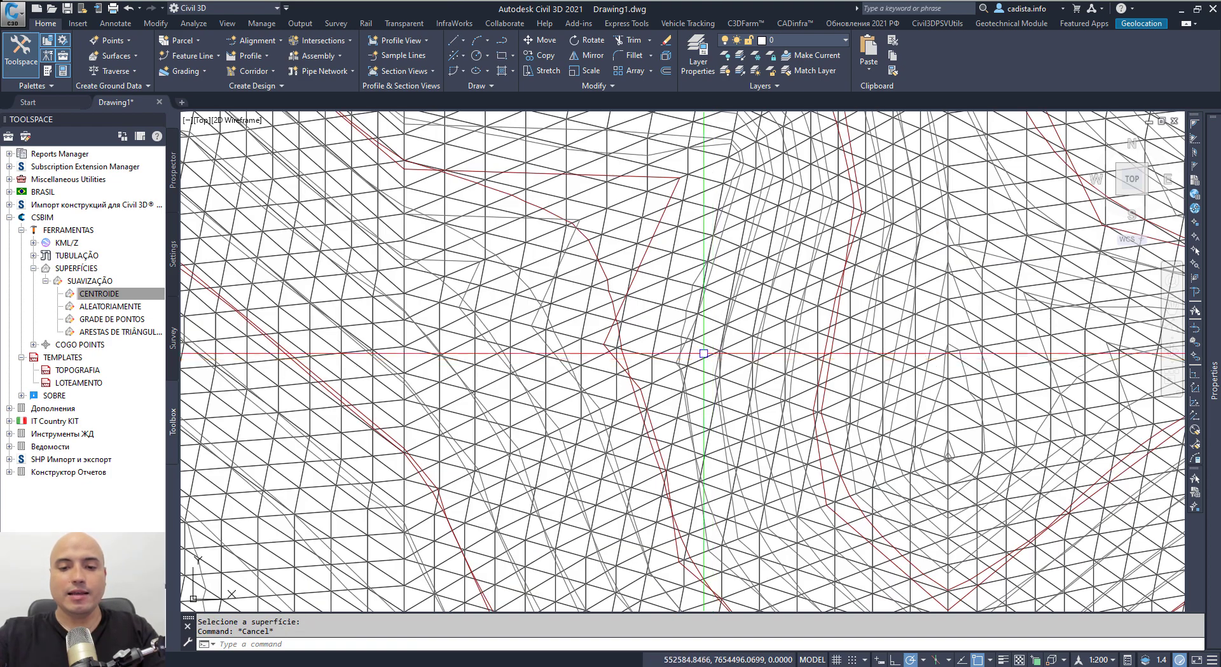
pyautogui.scroll(-3, 570, 340)
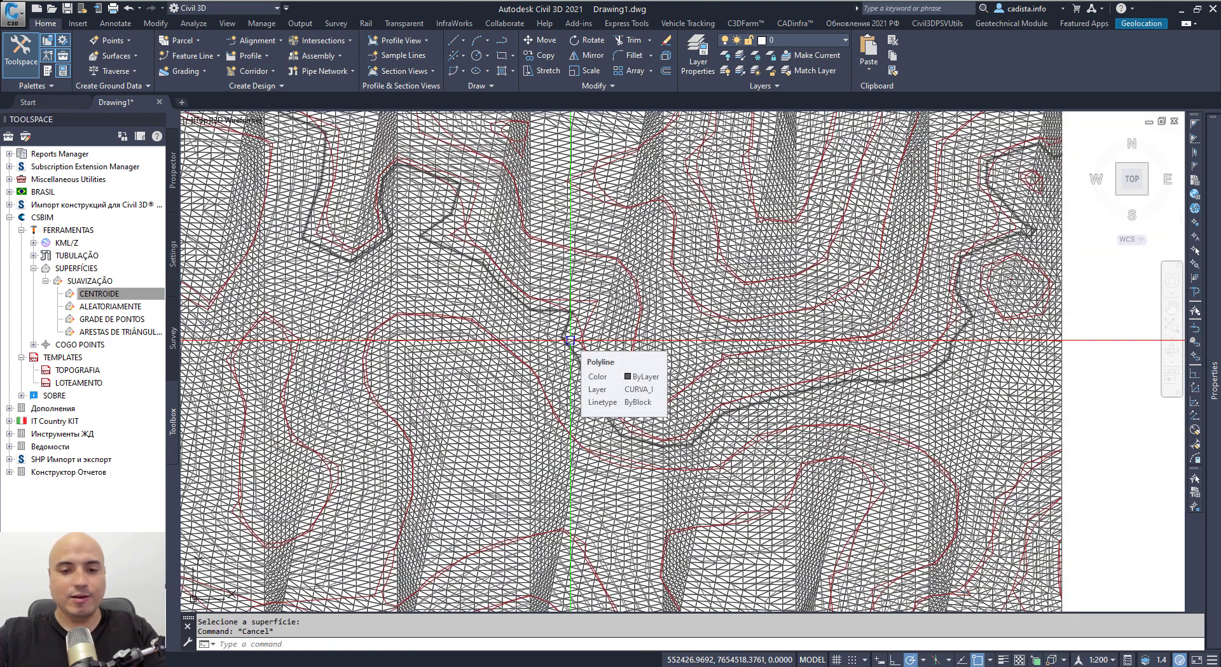
pyautogui.click(571, 338)
pyautogui.scroll(-5, 576, 327)
pyautogui.press('Escape')
pyautogui.scroll(5, 576, 328)
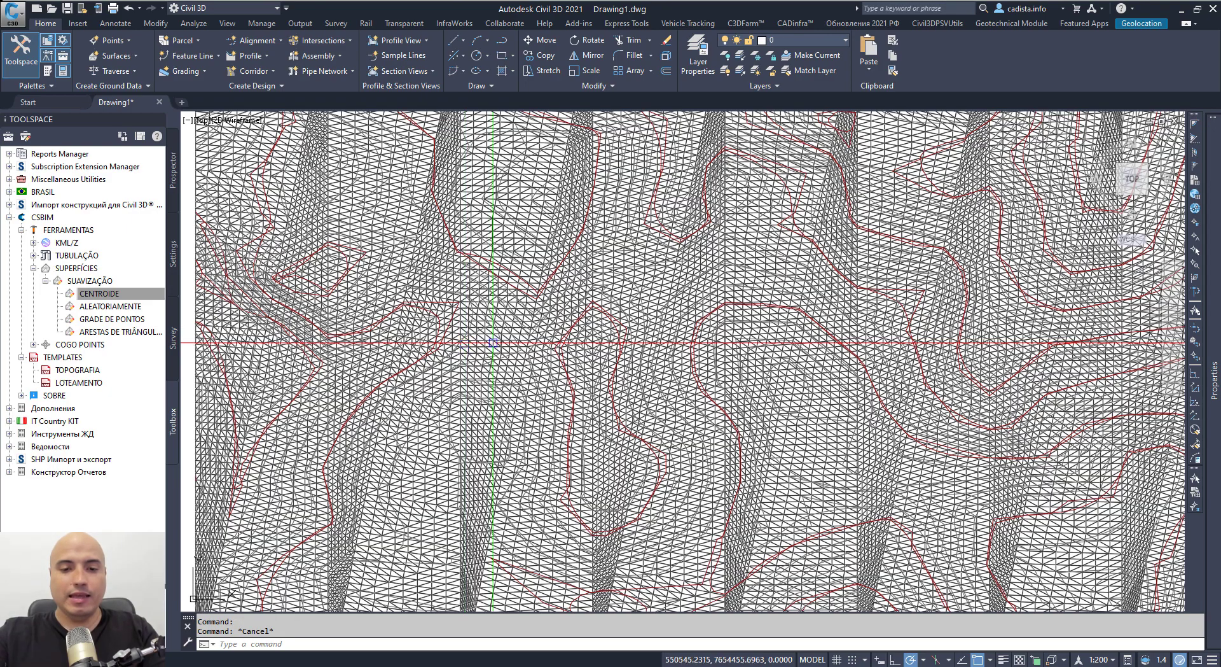
pyautogui.scroll(-3, 545, 332)
pyautogui.scroll(1, 648, 303)
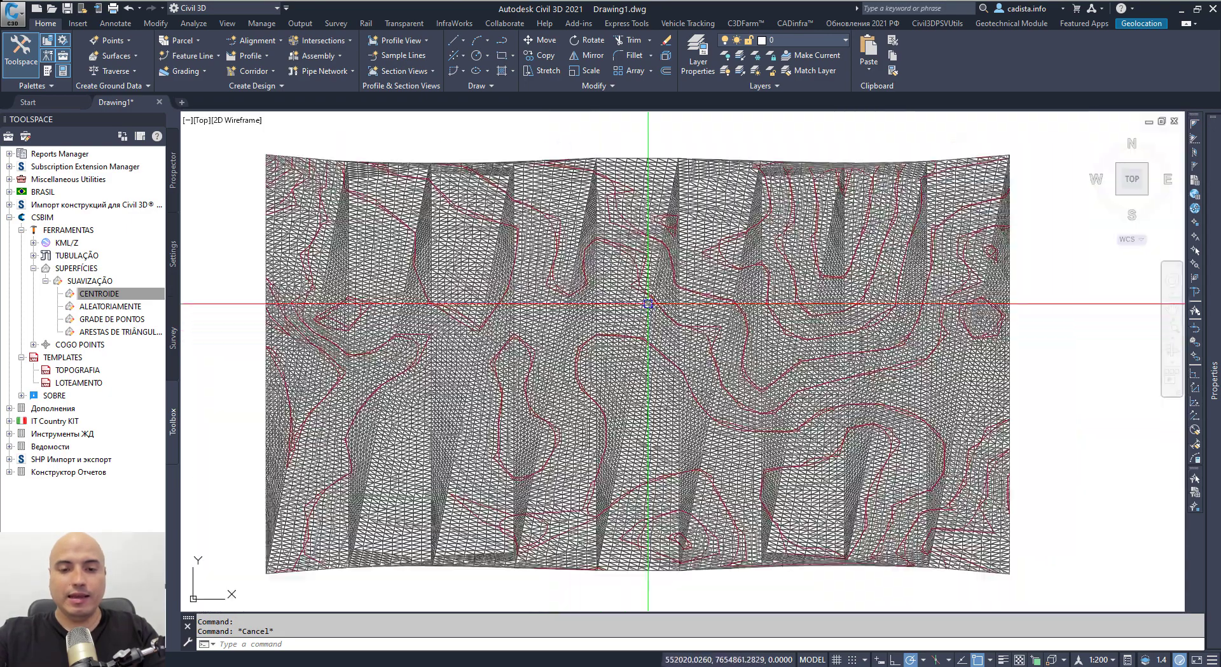
# Turn off the MALHA_TG layer to hide the triangle mesh
pyautogui.click(829, 42)
pyautogui.click(727, 254)
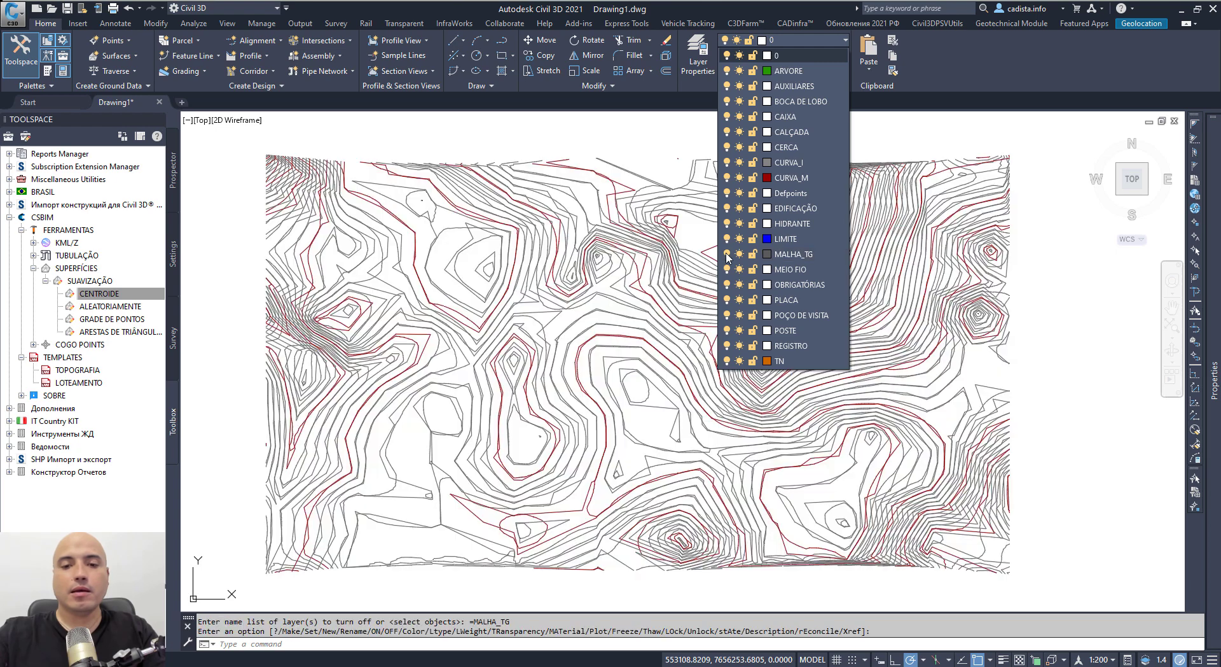
pyautogui.press('Escape')
# Compare the smoothed surface contours with the extracted original polylines by highlighting each in turn
pyautogui.click(457, 266)
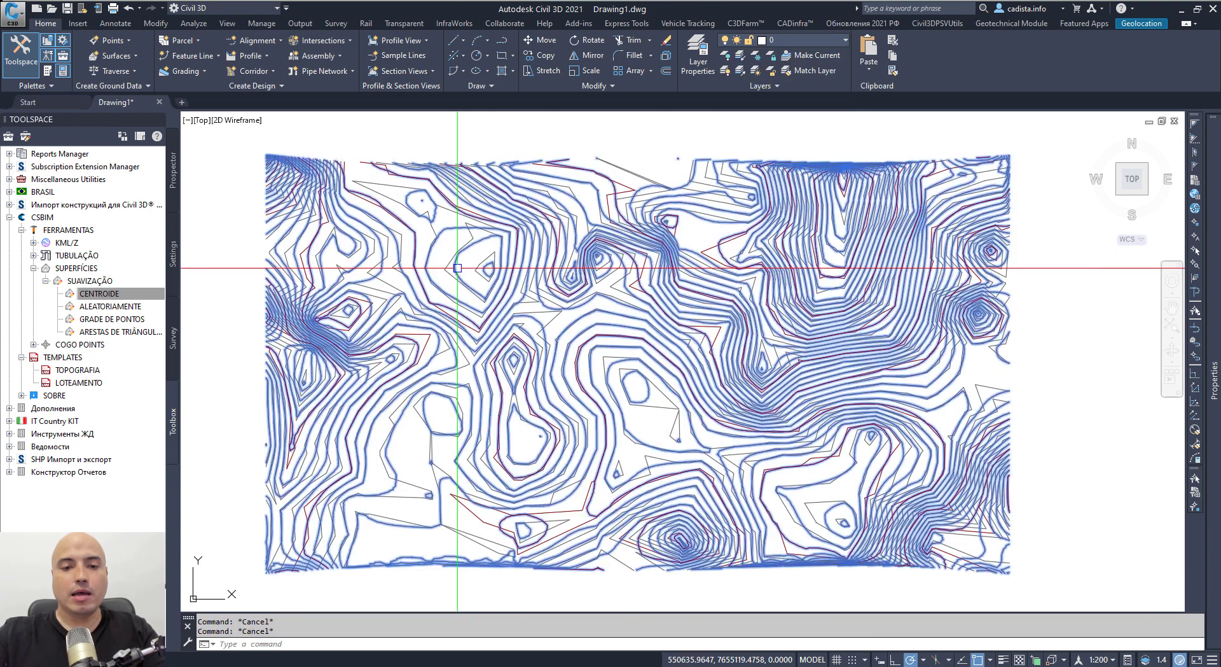
pyautogui.press('Escape')
pyautogui.scroll(5, 566, 444)
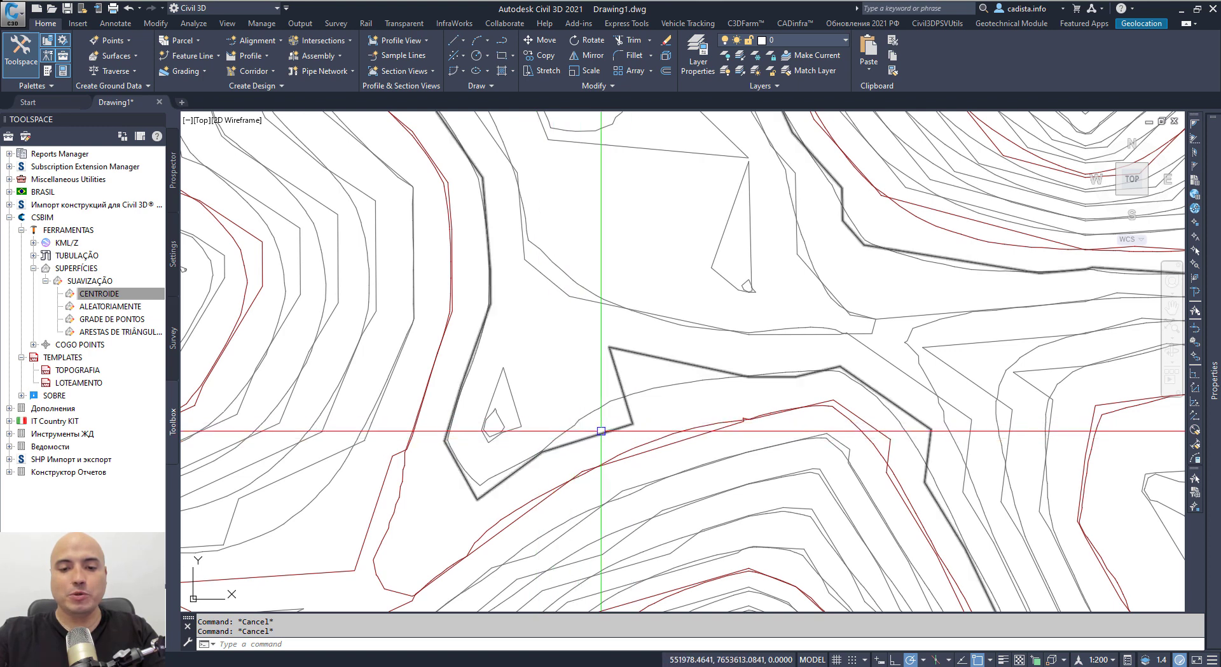
pyautogui.click(626, 424)
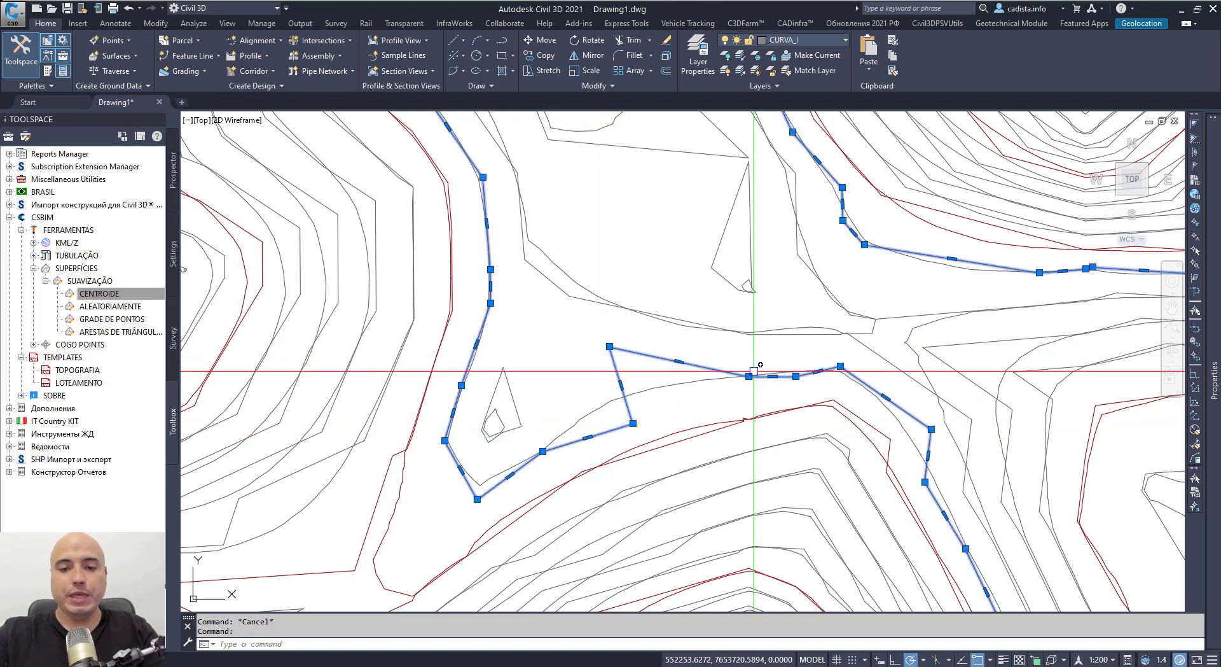
pyautogui.press('Escape')
pyautogui.click(689, 384)
pyautogui.press('Escape')
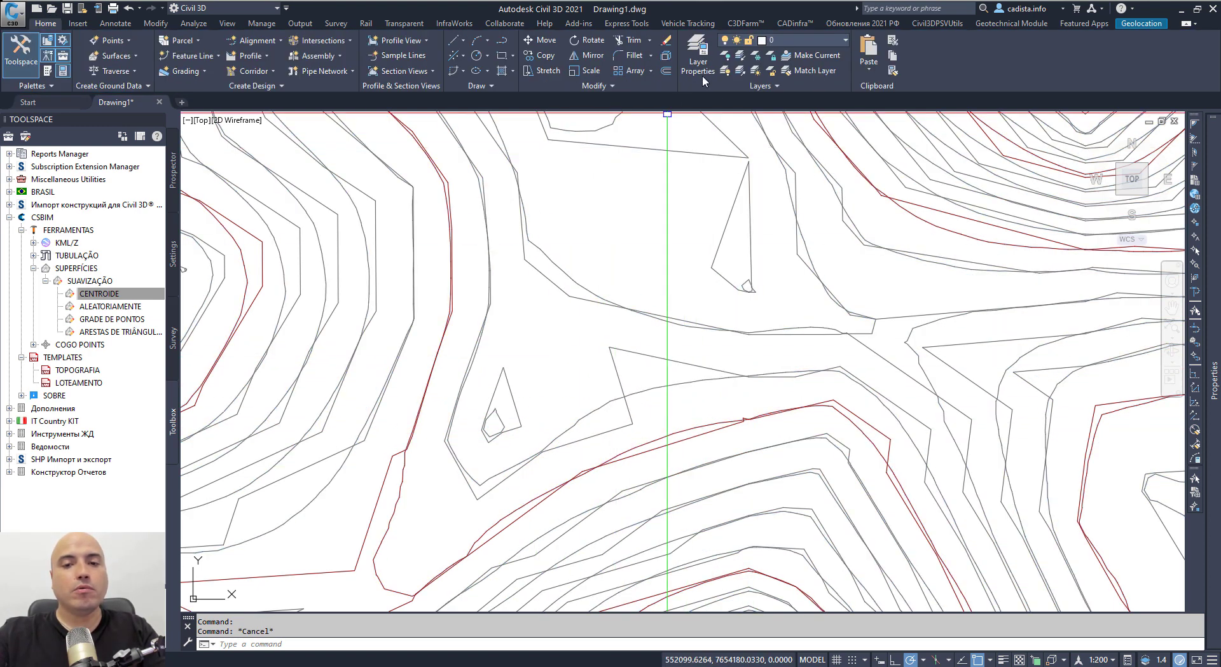
pyautogui.click(619, 377)
pyautogui.click(664, 433)
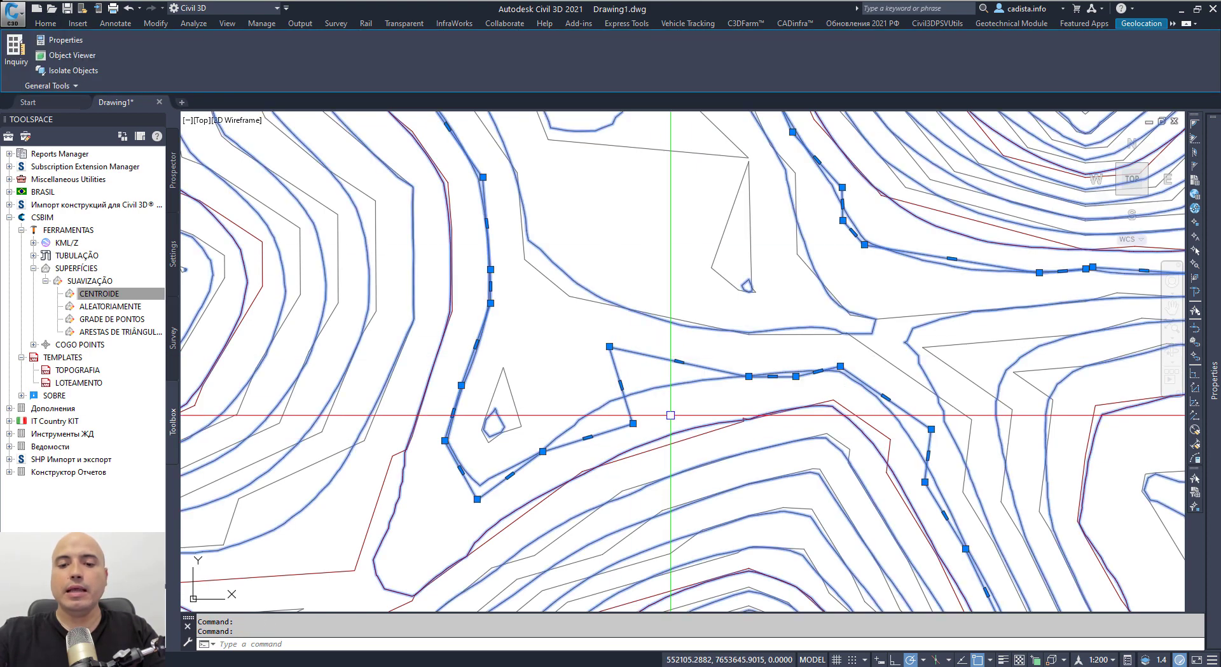
pyautogui.press('Escape')
# Select one extracted minor and one extracted major contour polyline, extend the selection to all similar ones, and erase them
pyautogui.click(675, 440)
pyautogui.click(611, 356)
pyautogui.rightClick(588, 365)
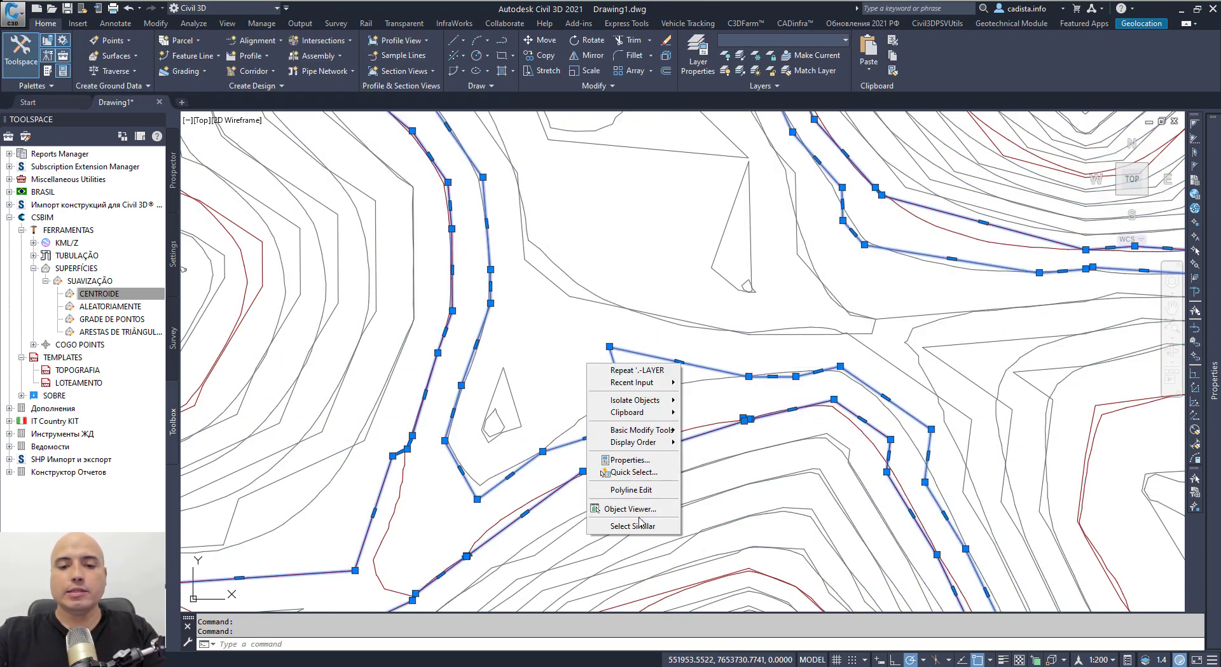
pyautogui.click(638, 525)
pyautogui.scroll(-5, 653, 313)
pyautogui.scroll(6, 496, 283)
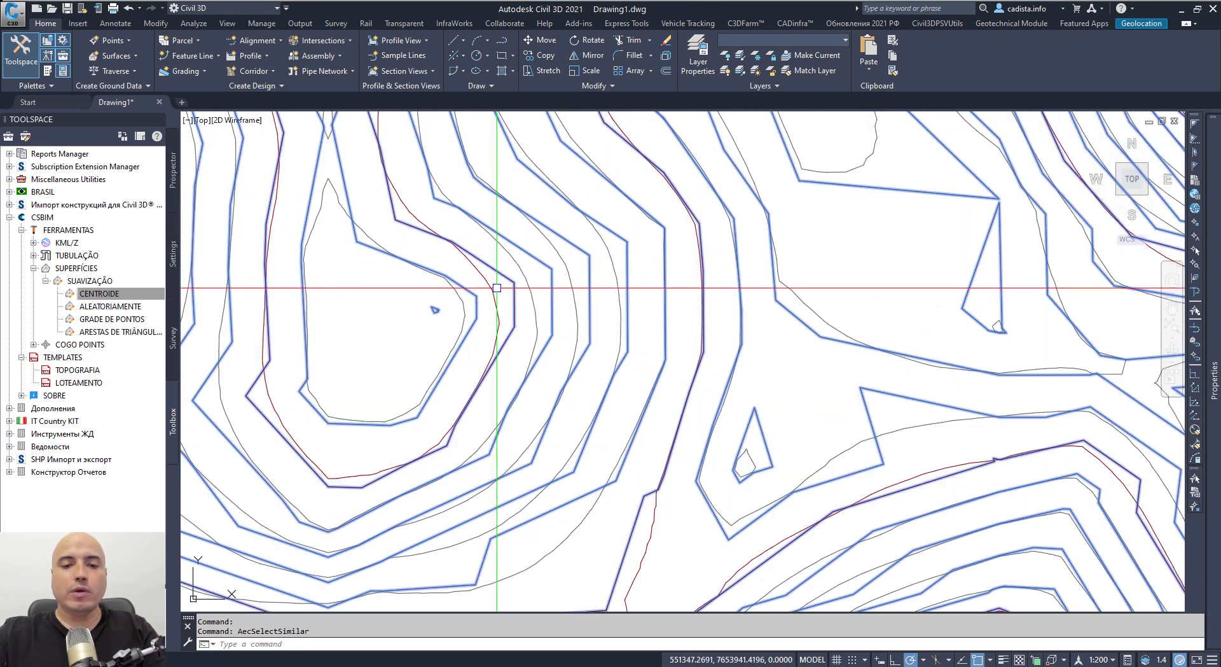
pyautogui.scroll(2, 502, 254)
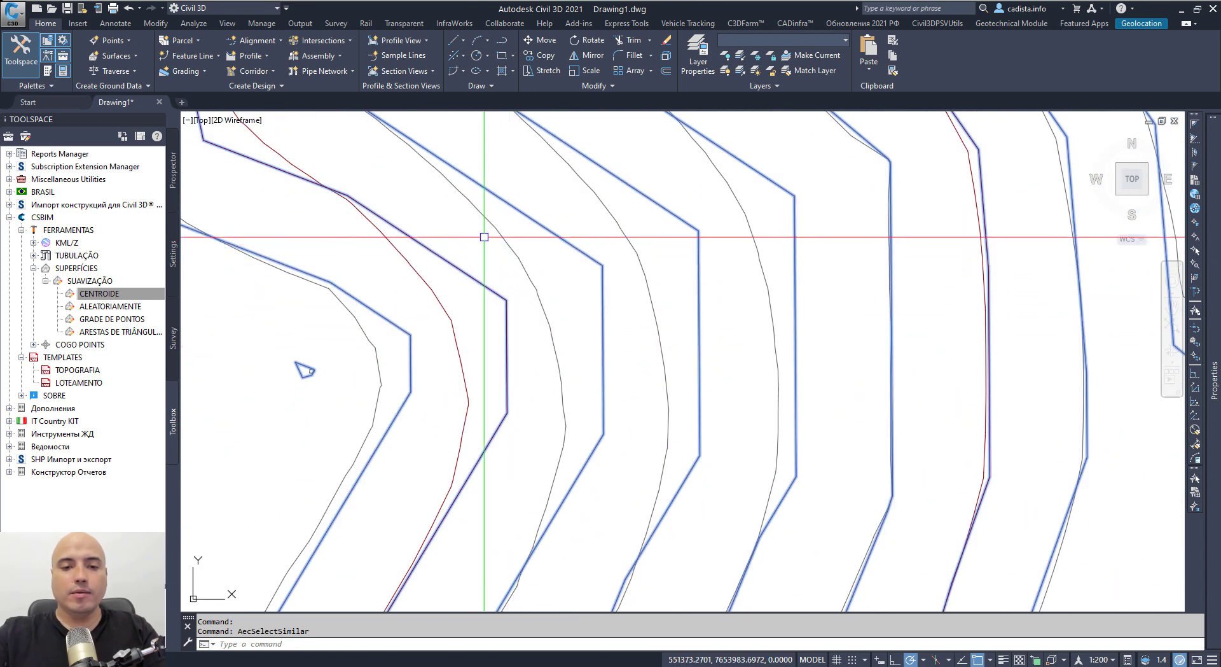
pyautogui.press('Delete')
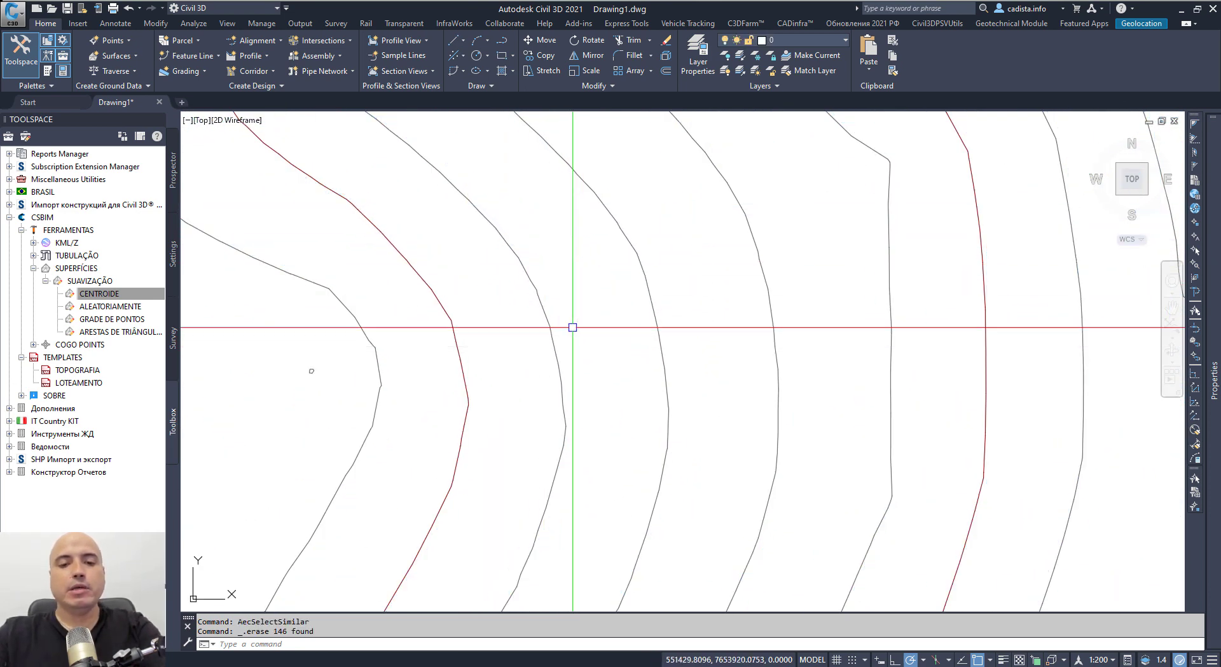
pyautogui.scroll(-8, 556, 310)
pyautogui.moveTo(557, 310); pyautogui.dragTo(592, 455, button='middle')
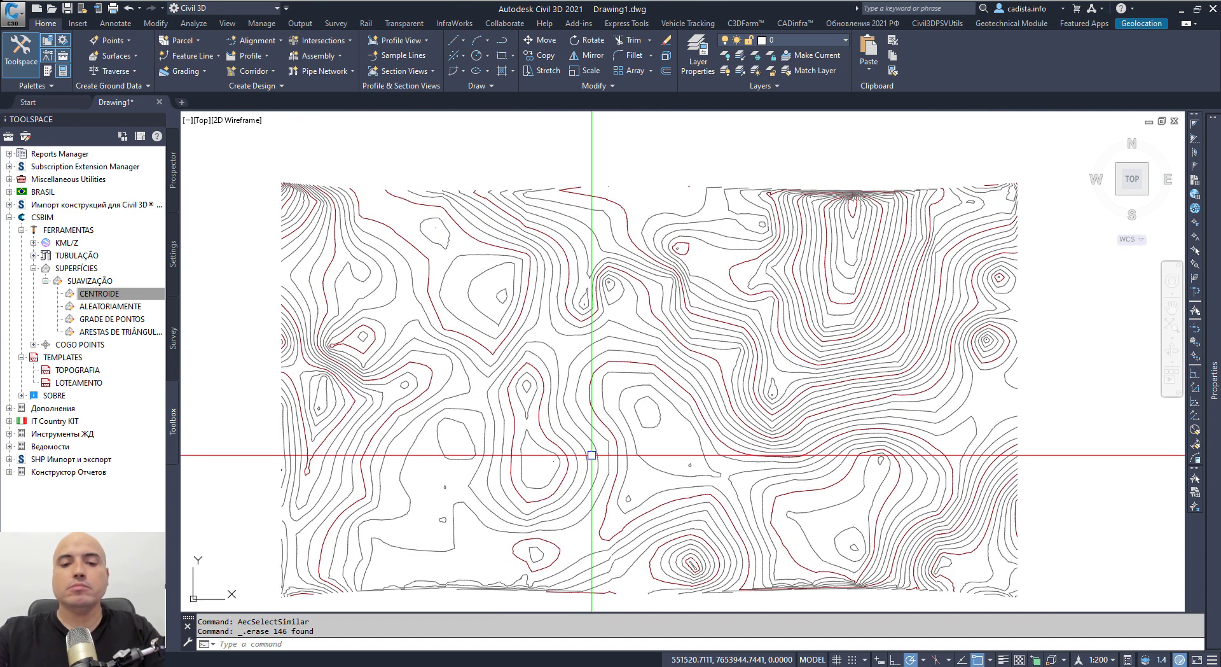
# Start another CENTROIDE smoothing pass and pick the Terreno (Google) surface
pyautogui.doubleClick(99, 293)
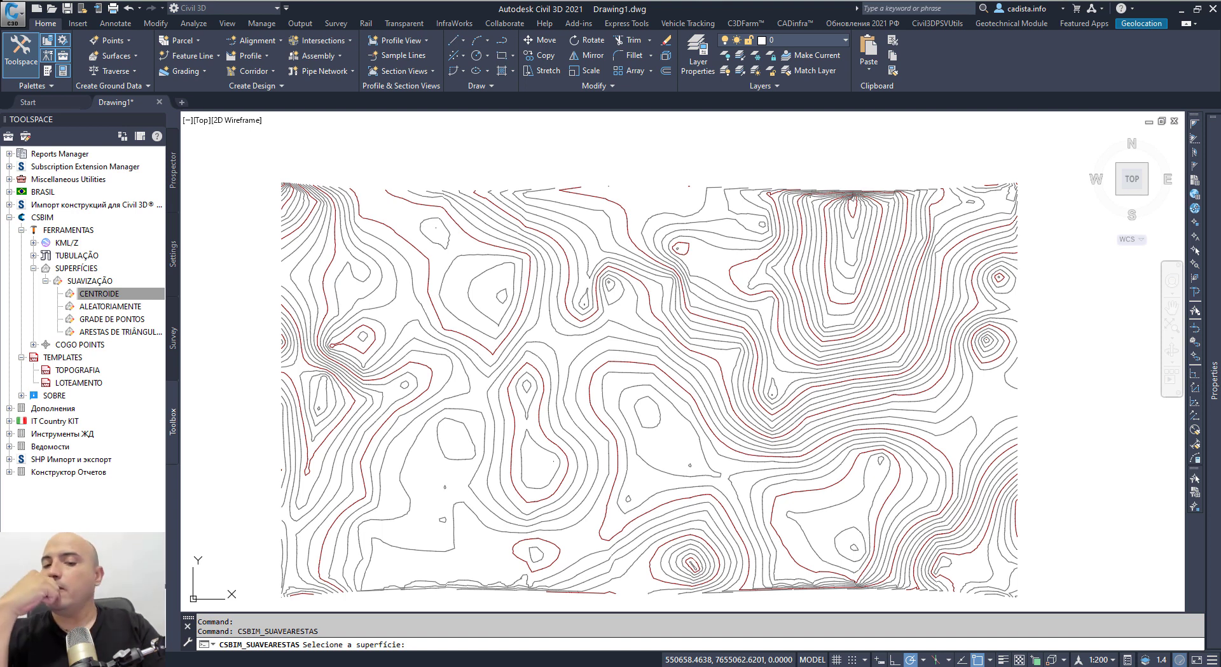
pyautogui.click(609, 348)
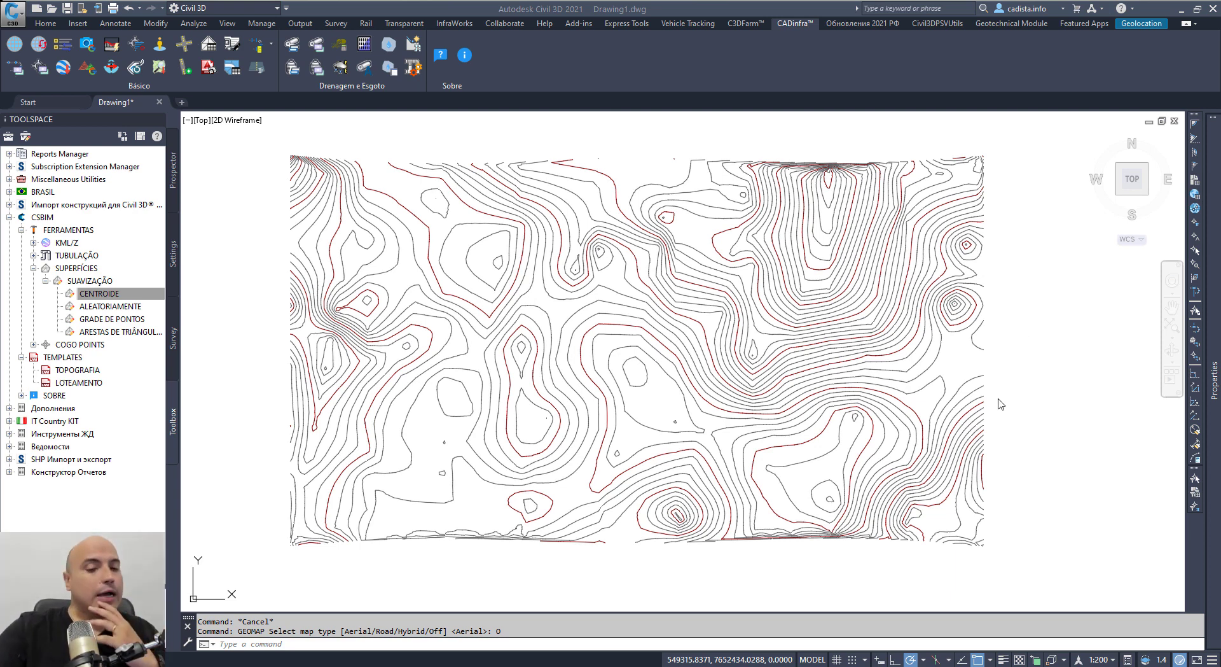
# Open the surface style of the Terreno (Google) surface for editing and make the Watersheds component visible in plan view
pyautogui.click(747, 289)
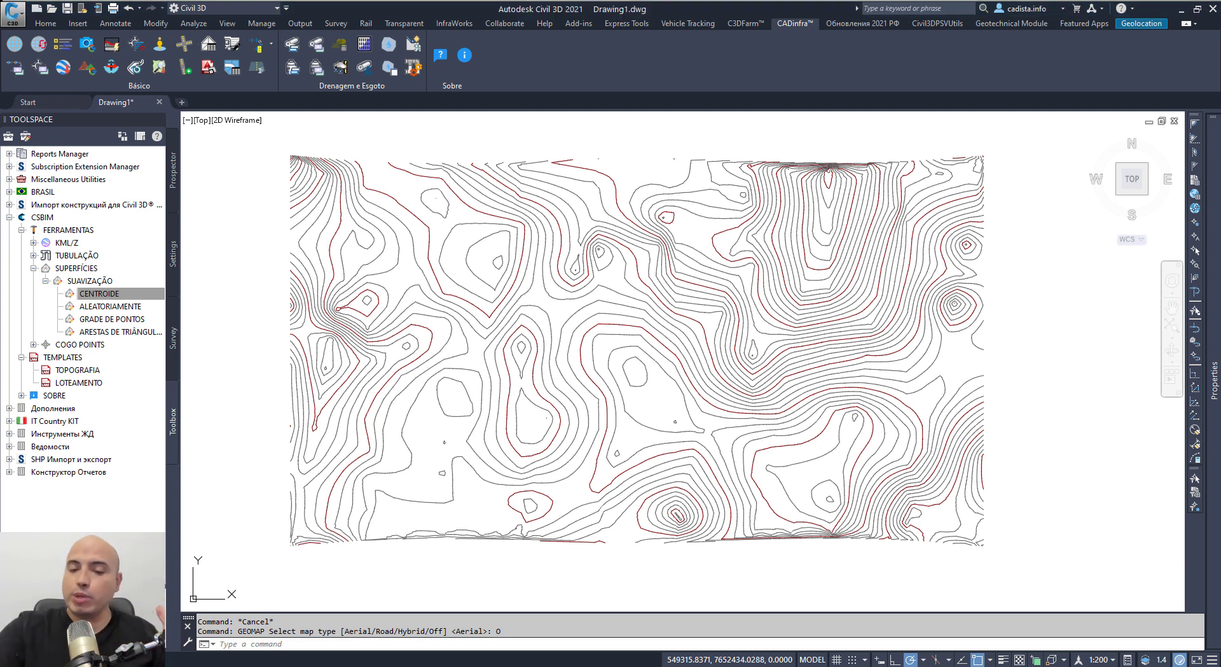
pyautogui.click(730, 313)
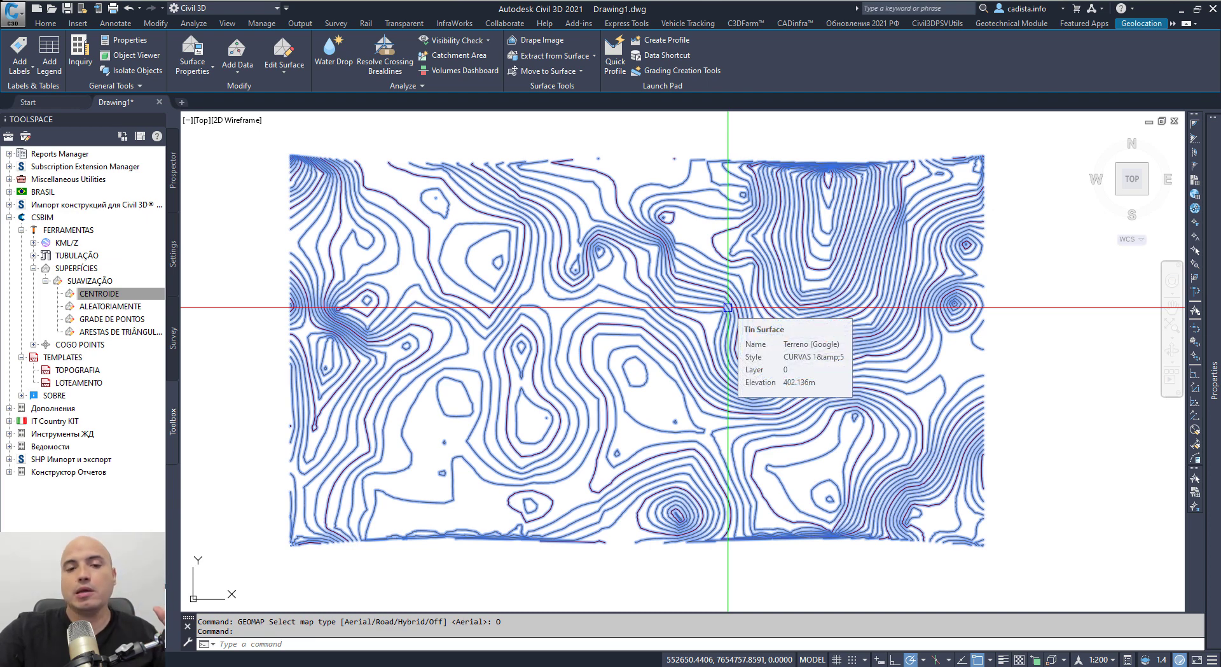
pyautogui.rightClick(727, 308)
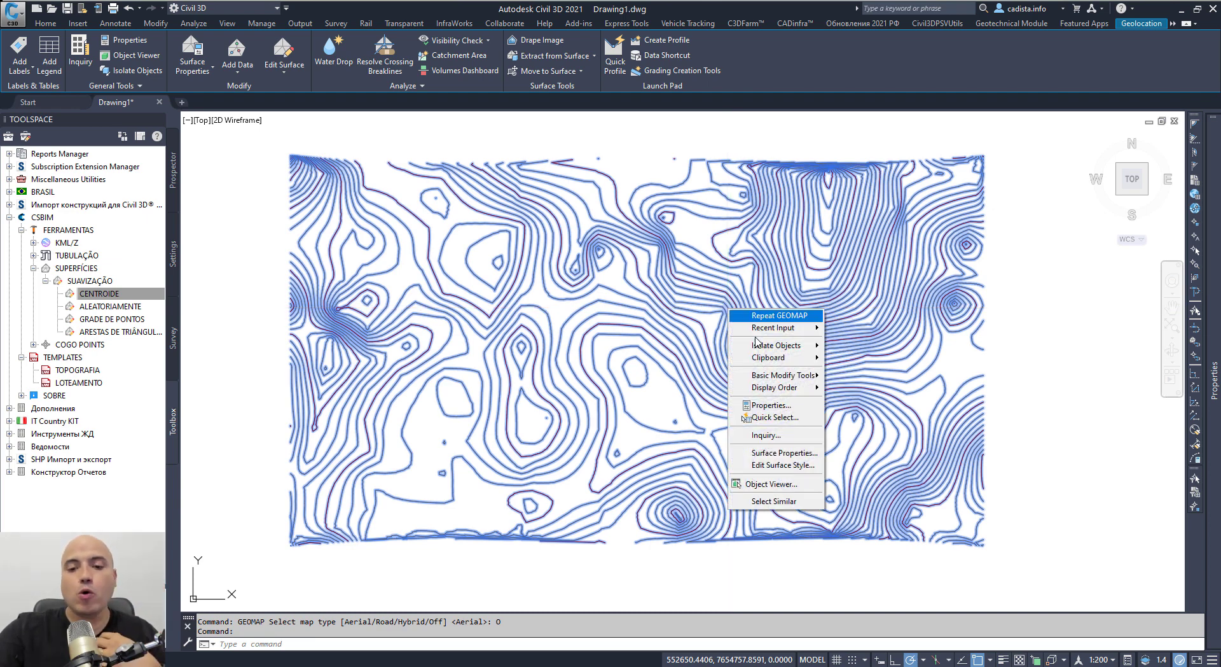
pyautogui.click(789, 466)
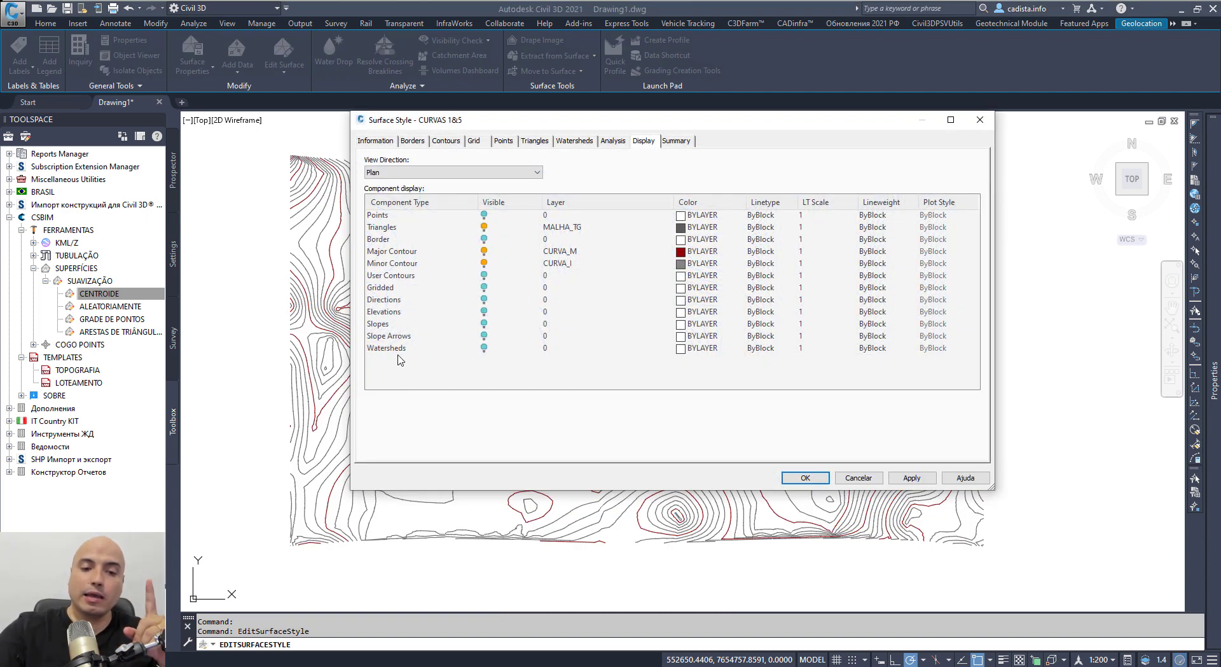
pyautogui.click(399, 352)
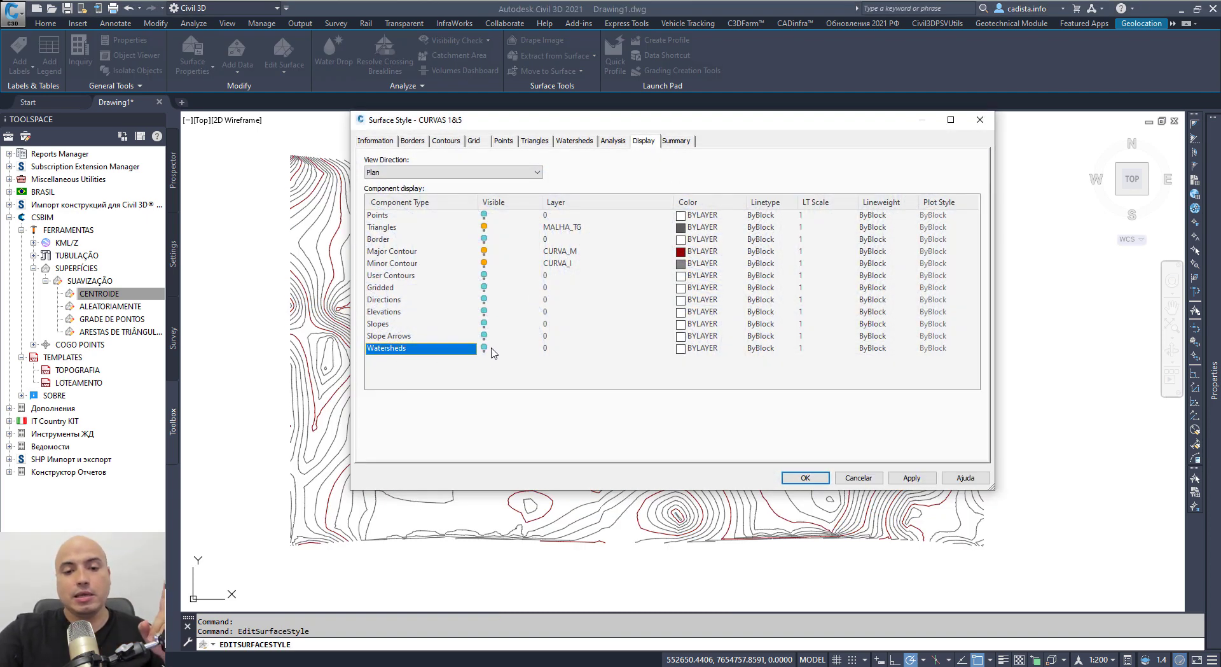
pyautogui.click(485, 348)
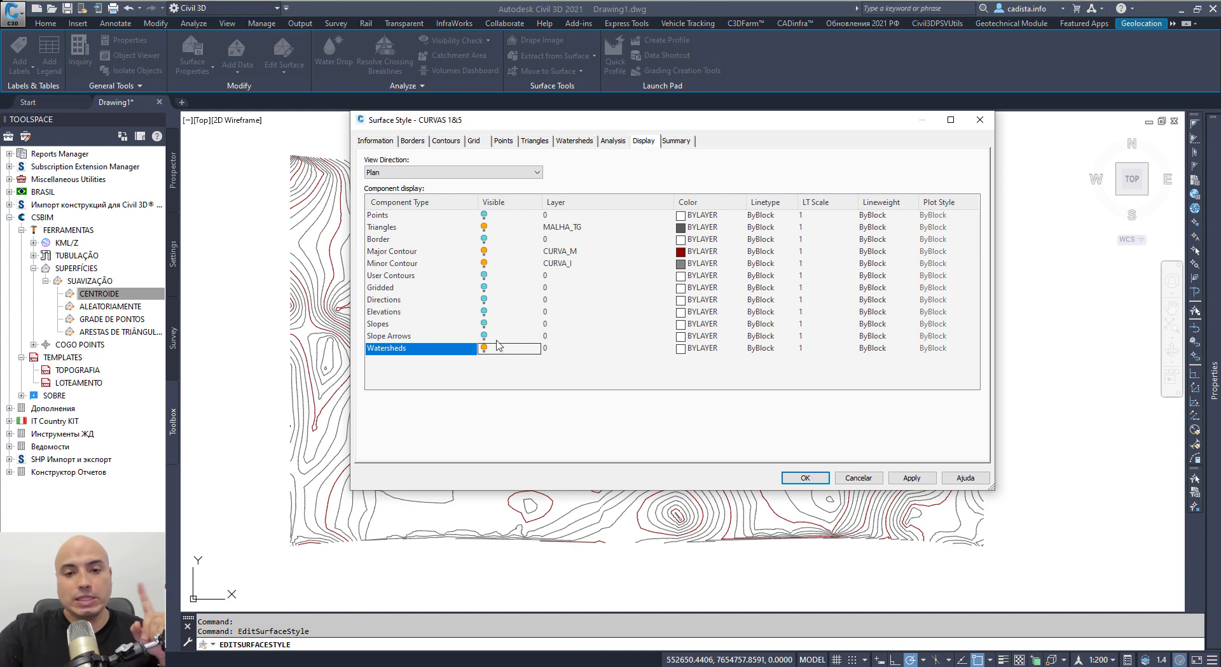
# In the style's watershed properties, set Use Hatching to False for the Boundary Segment Watershed
pyautogui.click(579, 142)
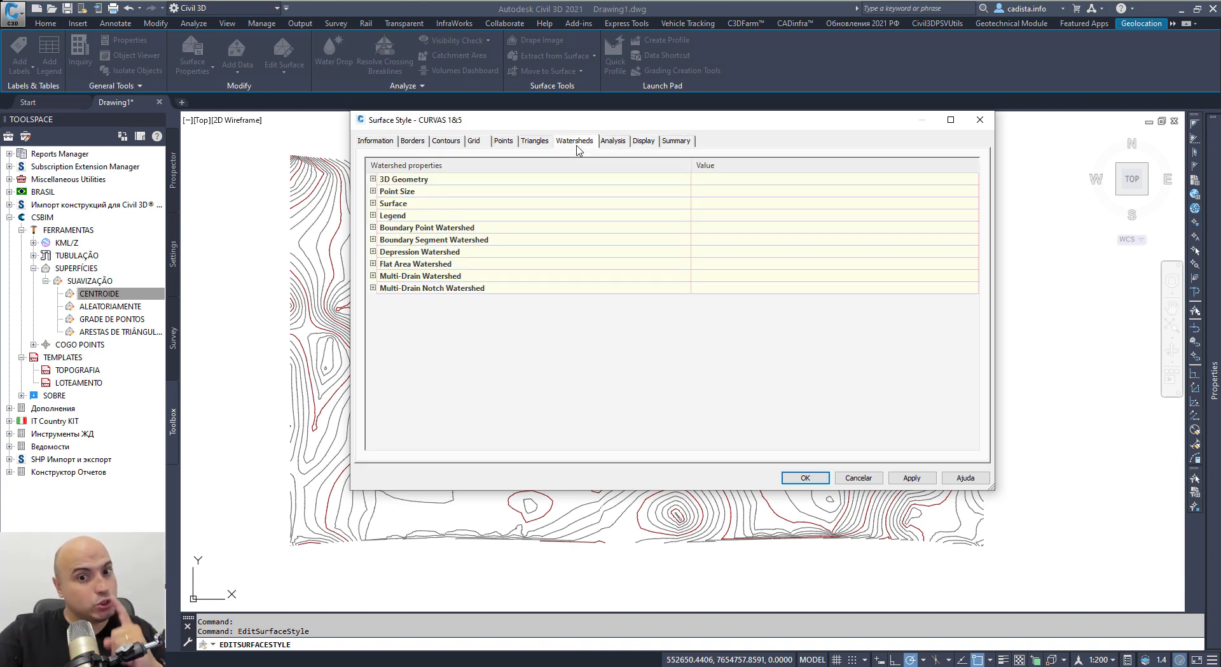
pyautogui.click(372, 227)
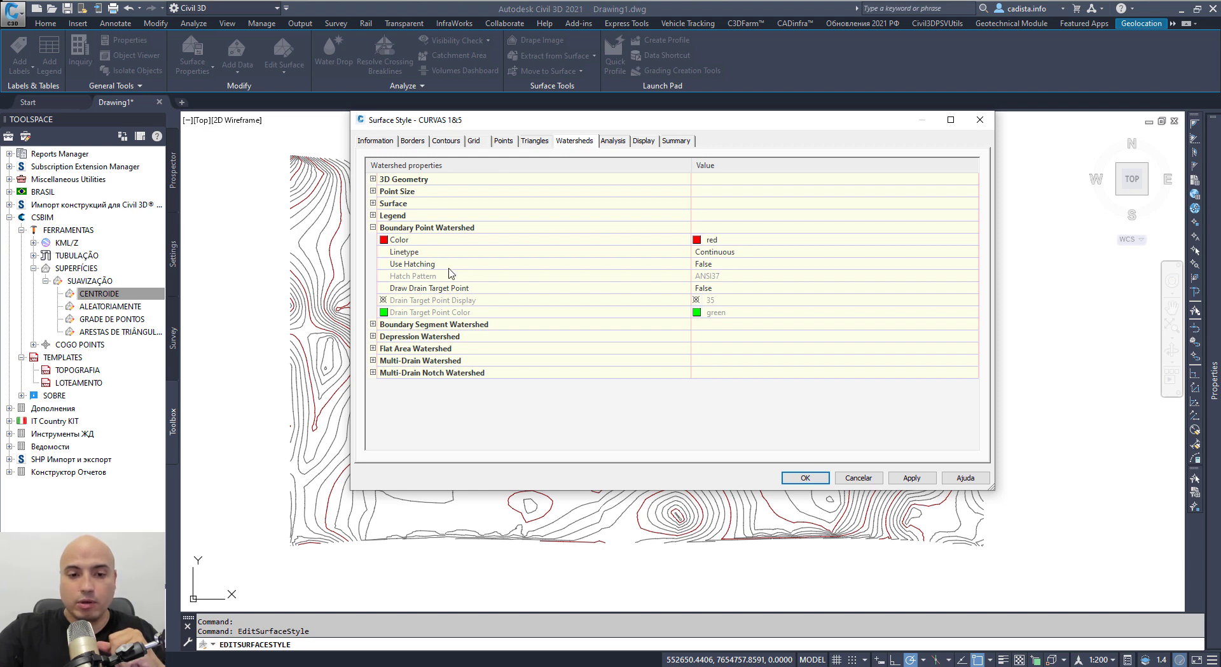
pyautogui.click(419, 266)
pyautogui.click(372, 324)
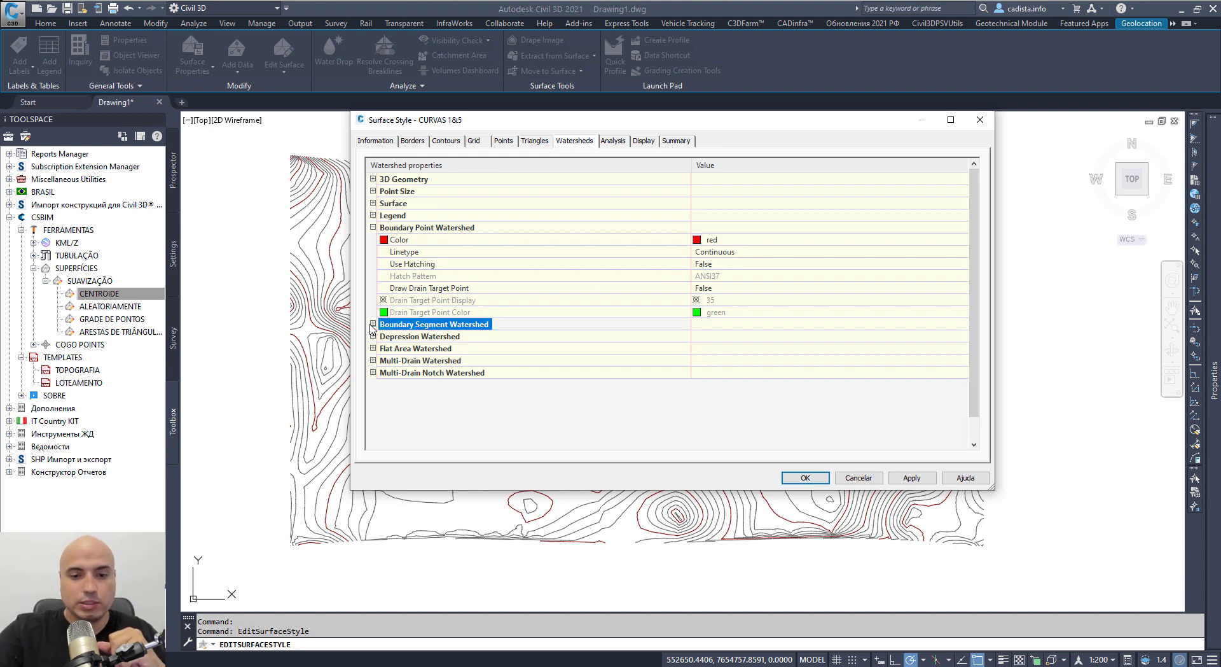
pyautogui.click(717, 336)
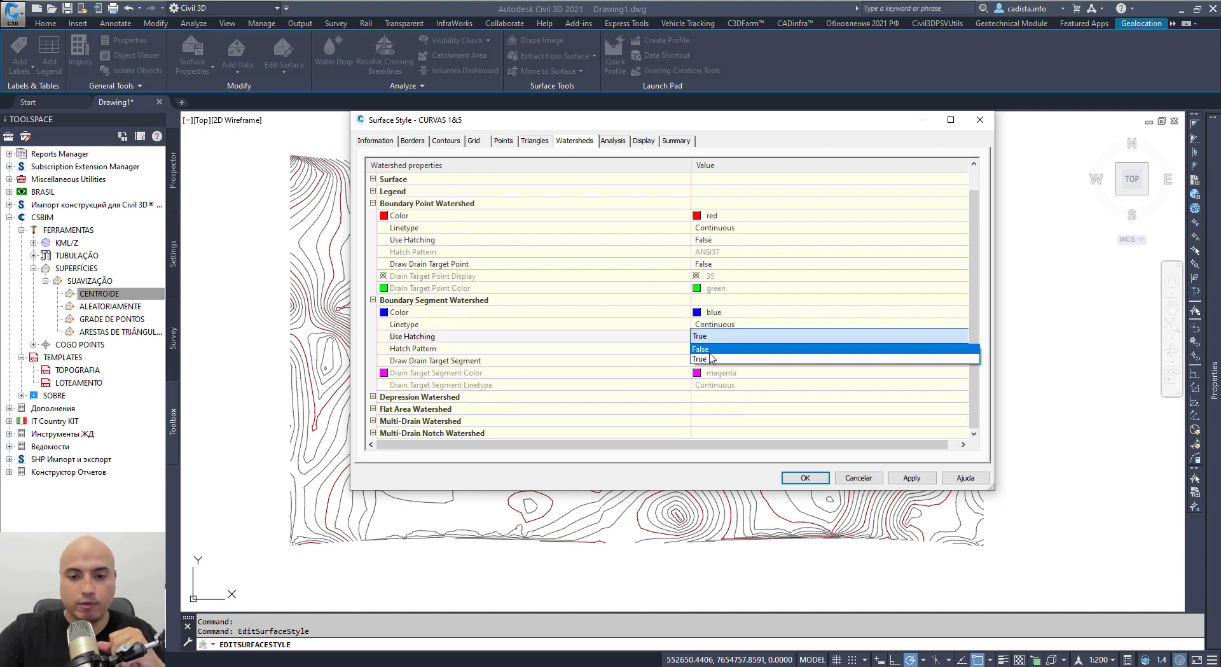
pyautogui.click(704, 348)
# Expand the remaining watershed types and set Use Hatching to False for the Multi-Drain Watershed
pyautogui.click(373, 396)
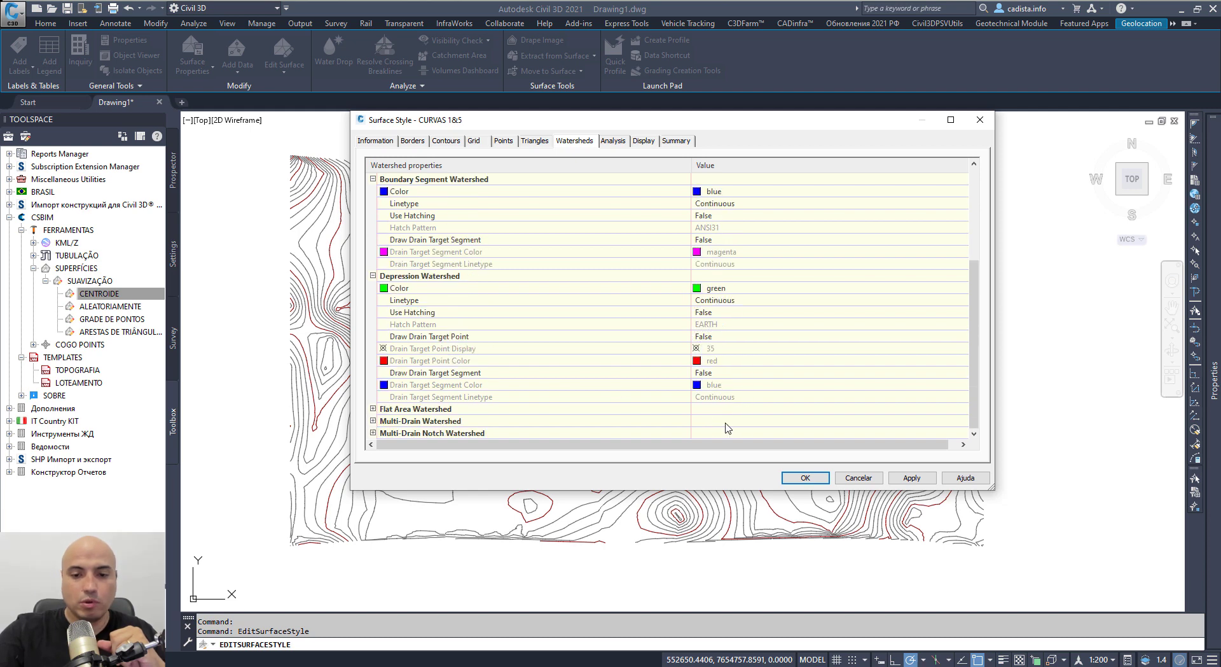
pyautogui.click(373, 408)
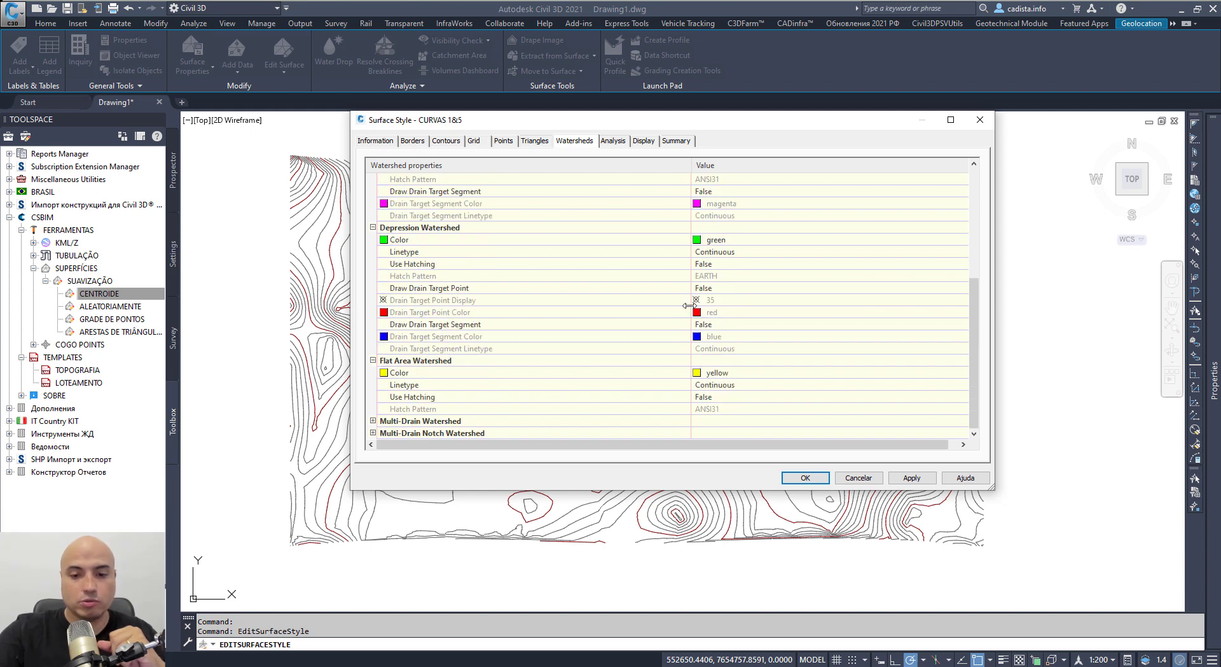
pyautogui.click(372, 420)
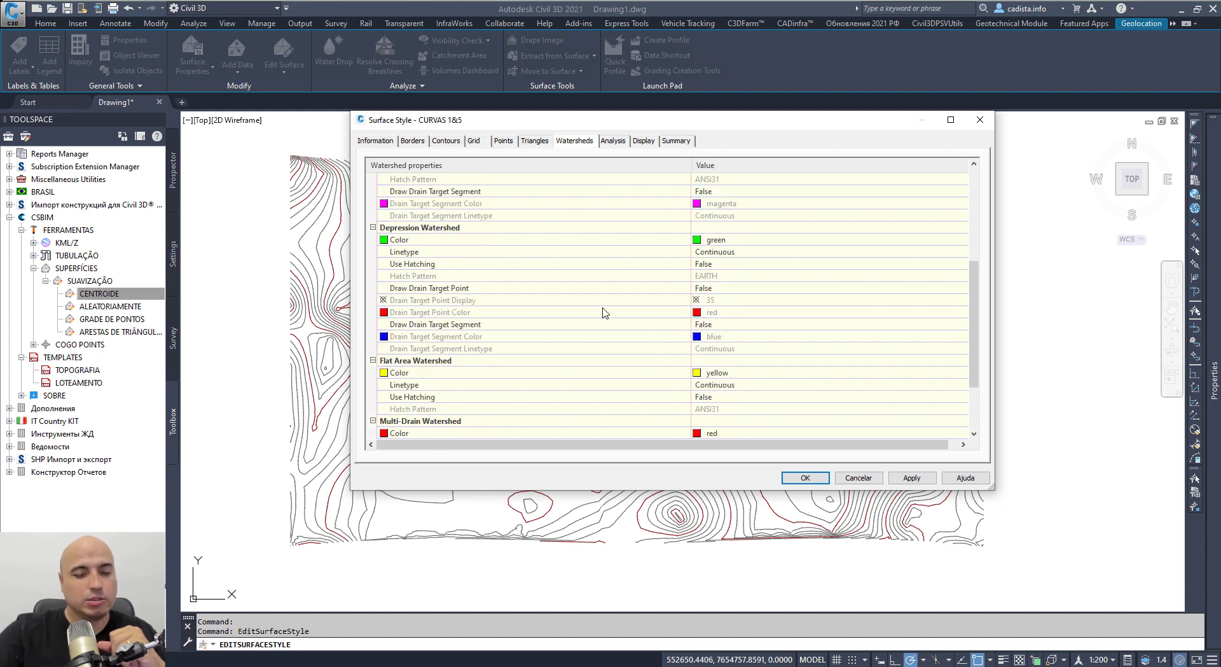
pyautogui.click(706, 373)
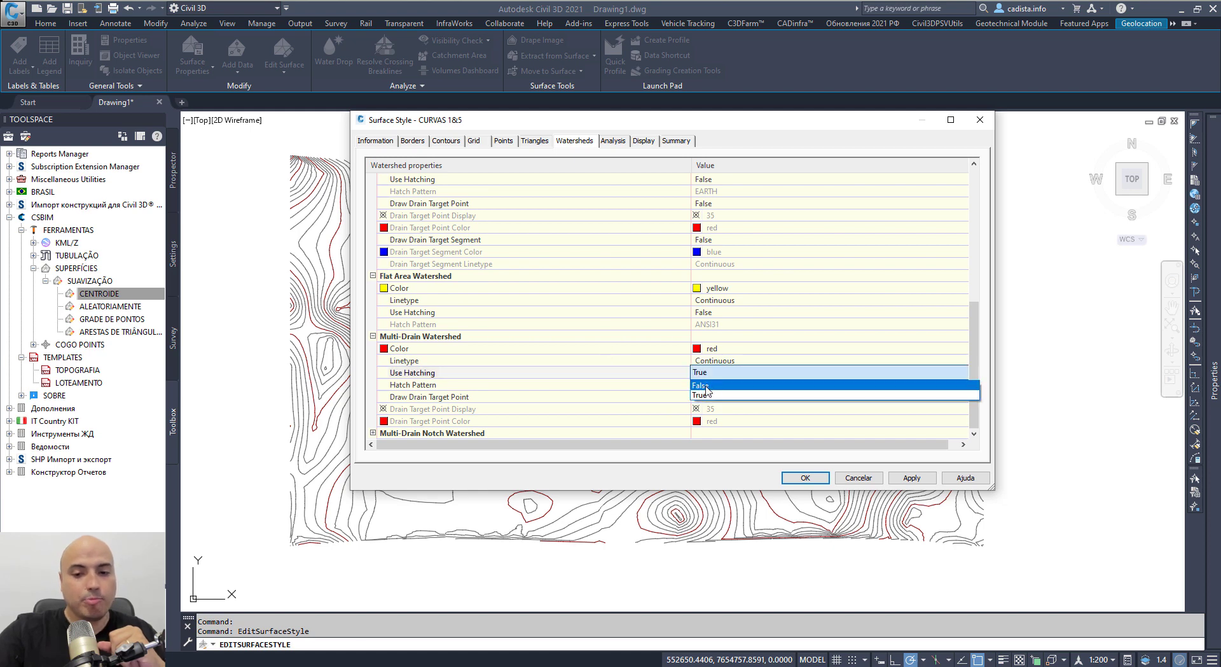
pyautogui.click(702, 385)
pyautogui.click(373, 433)
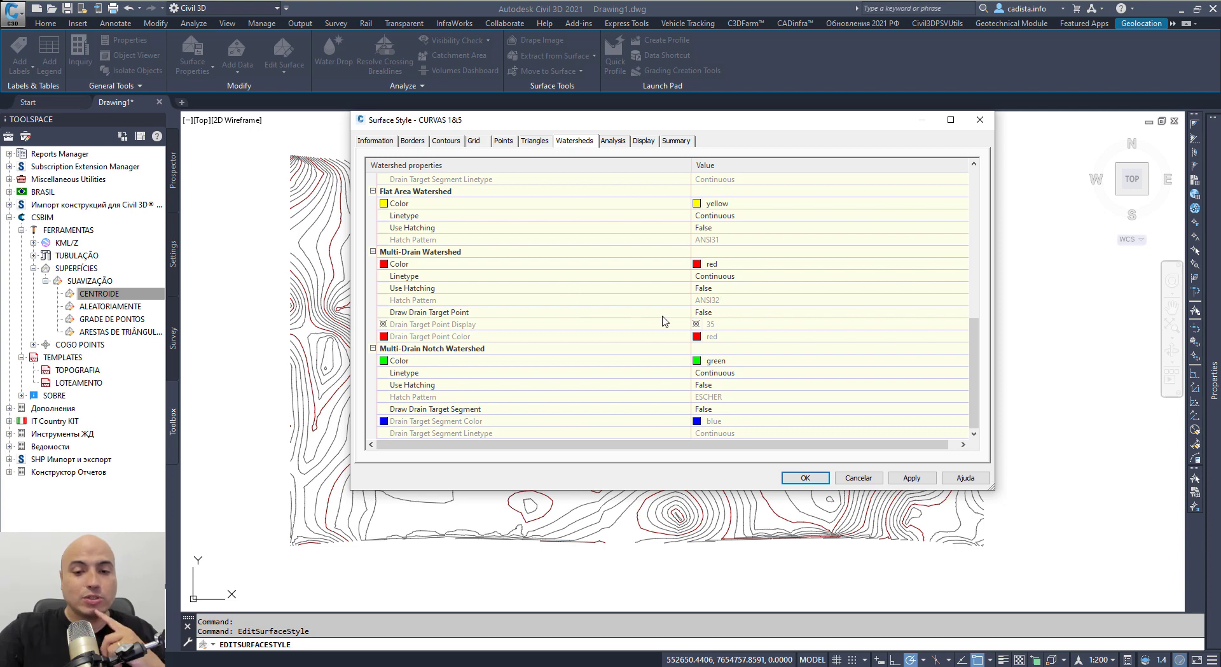
# Set both Draw Drain Target Point and Draw Drain Target Segment to True for the Depression Watershed
pyautogui.scroll(3, 664, 321)
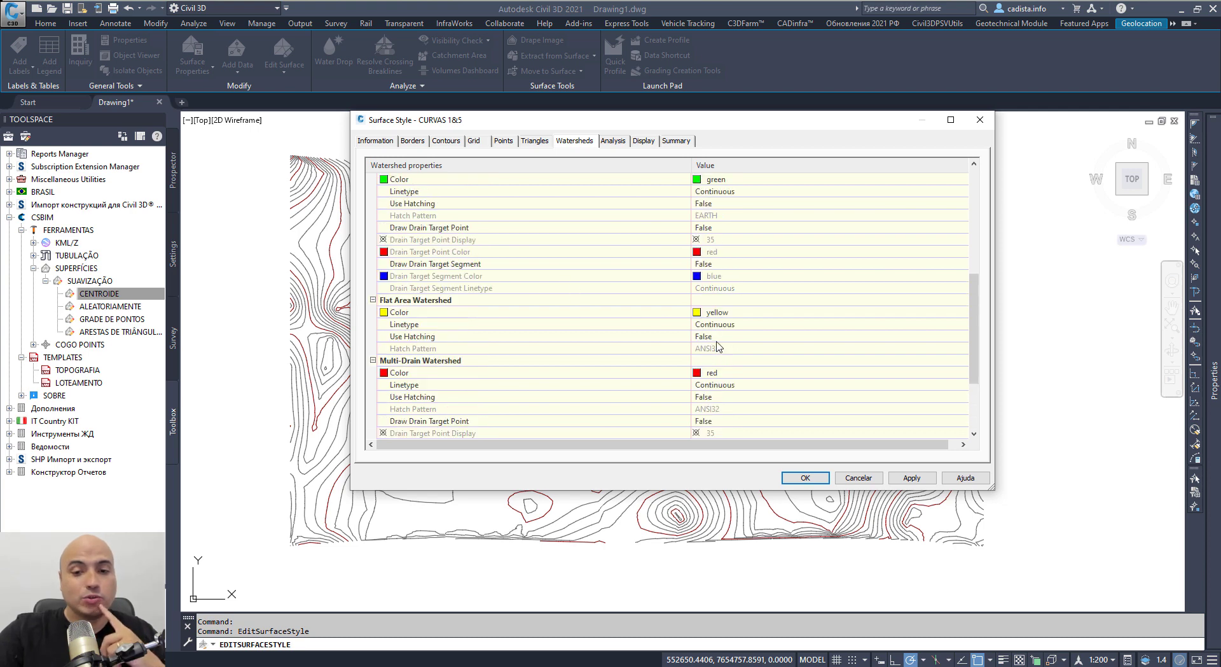
pyautogui.click(470, 267)
pyautogui.click(710, 265)
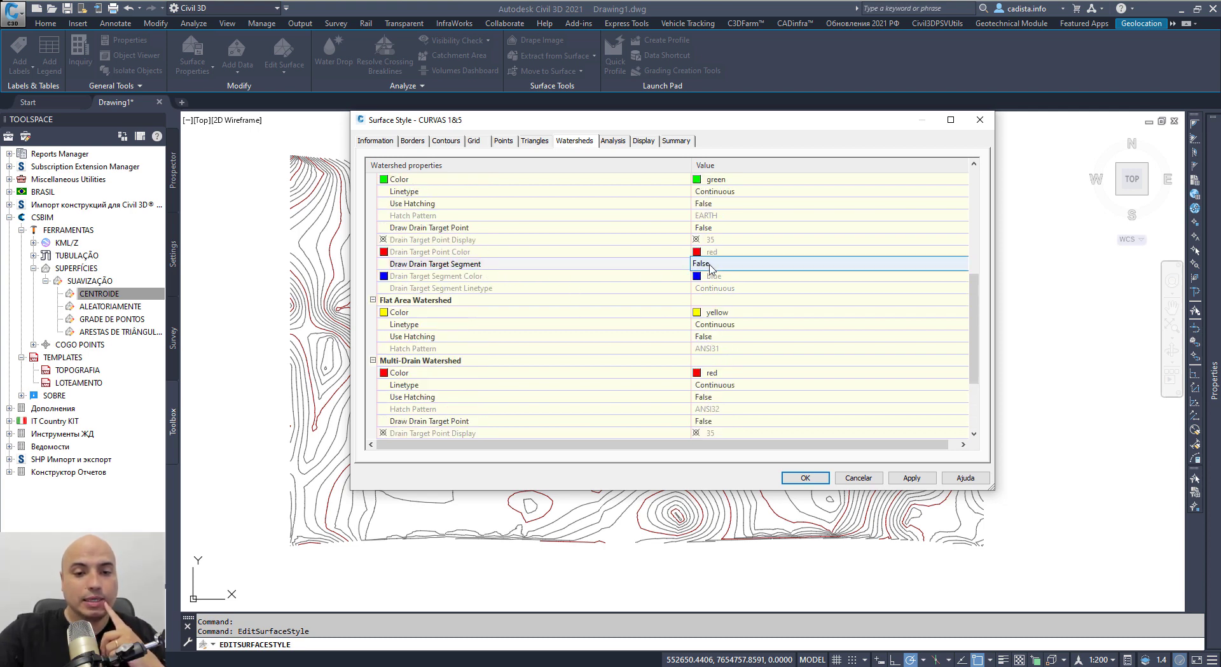
pyautogui.click(715, 228)
pyautogui.click(708, 256)
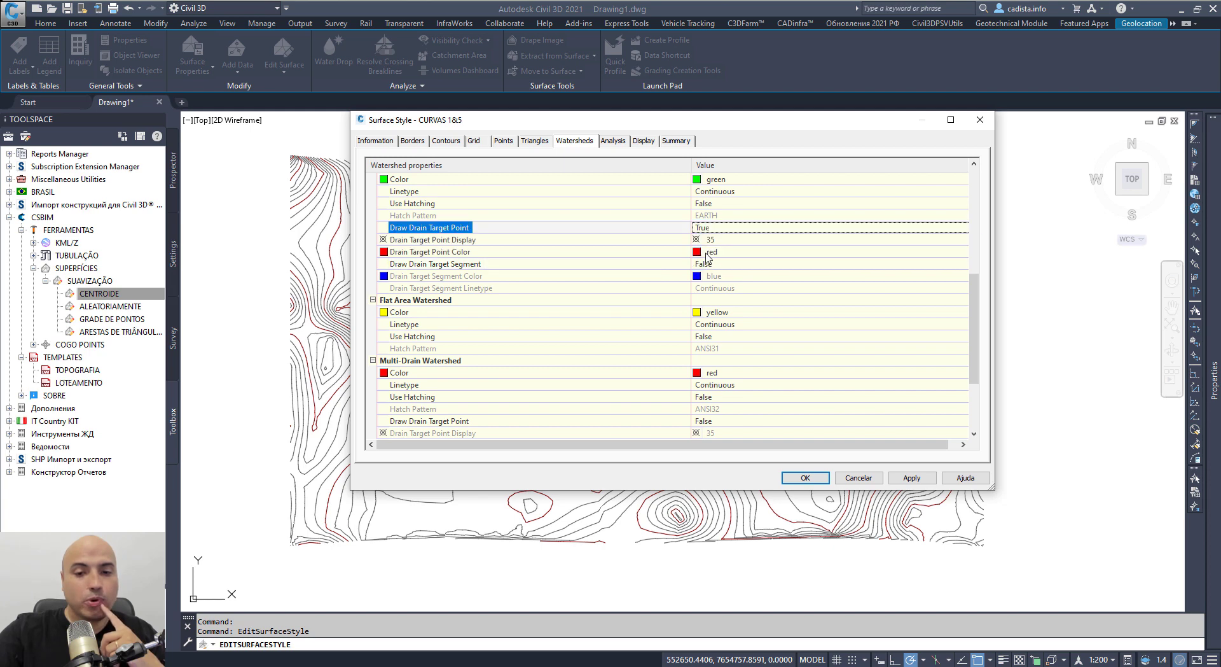
pyautogui.click(709, 265)
pyautogui.click(719, 264)
pyautogui.click(718, 264)
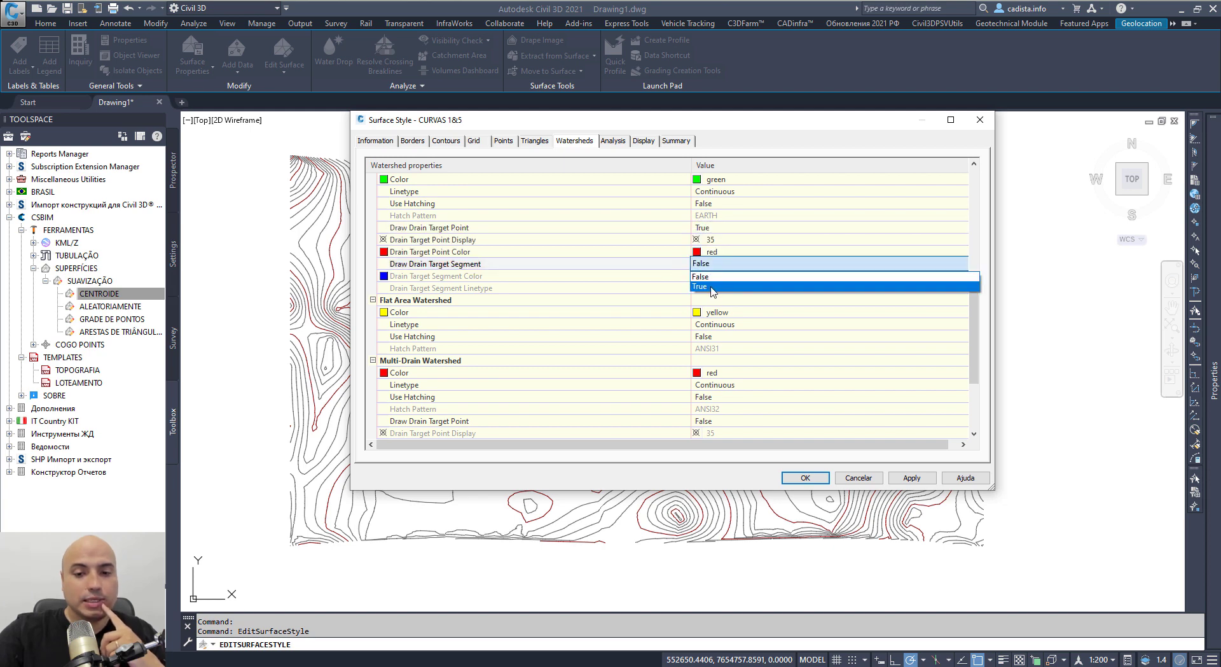
pyautogui.click(712, 287)
# Set Draw Drain Target Segment to True for the Multi-Drain Notch Watershed
pyautogui.click(683, 337)
pyautogui.scroll(-3, 683, 394)
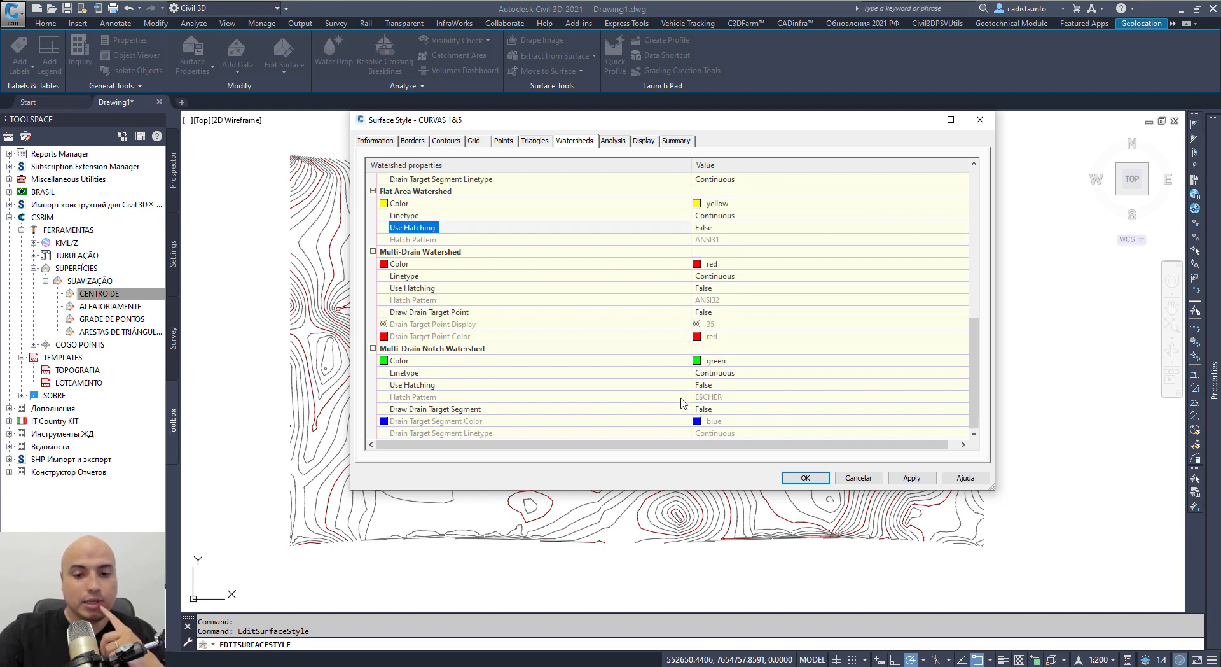
pyautogui.click(704, 408)
pyautogui.click(706, 409)
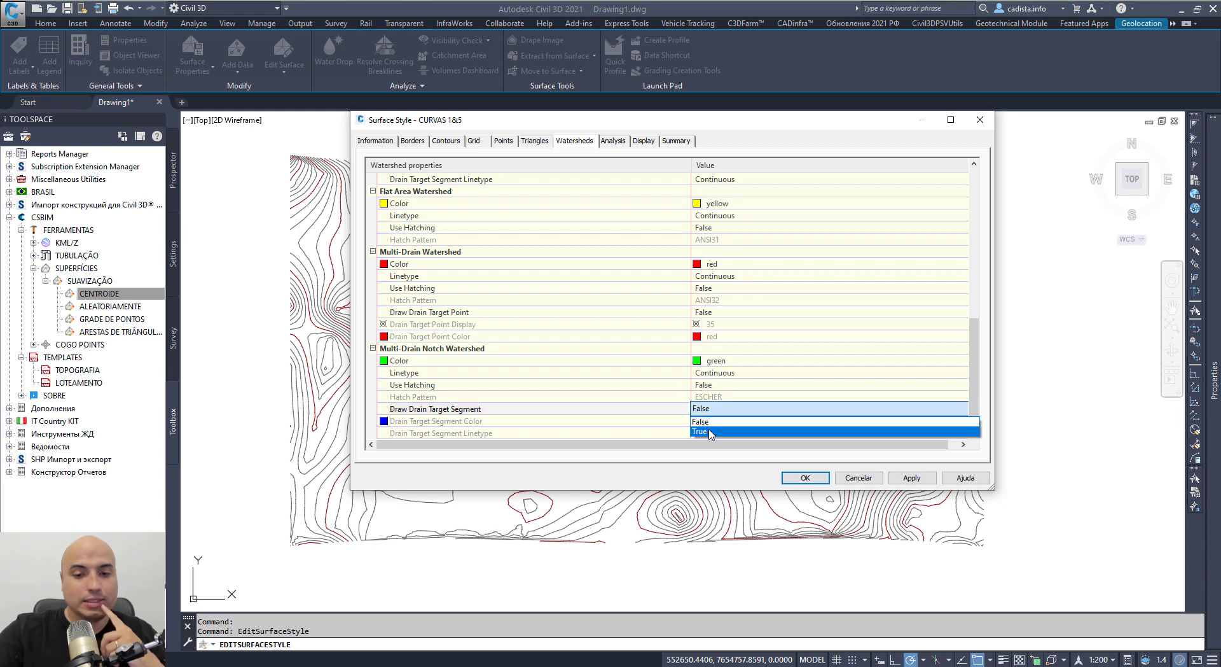
pyautogui.click(710, 432)
# Set Draw Drain Target Segment to True for the Boundary Segment Watershed
pyautogui.scroll(3, 641, 308)
pyautogui.scroll(3, 640, 307)
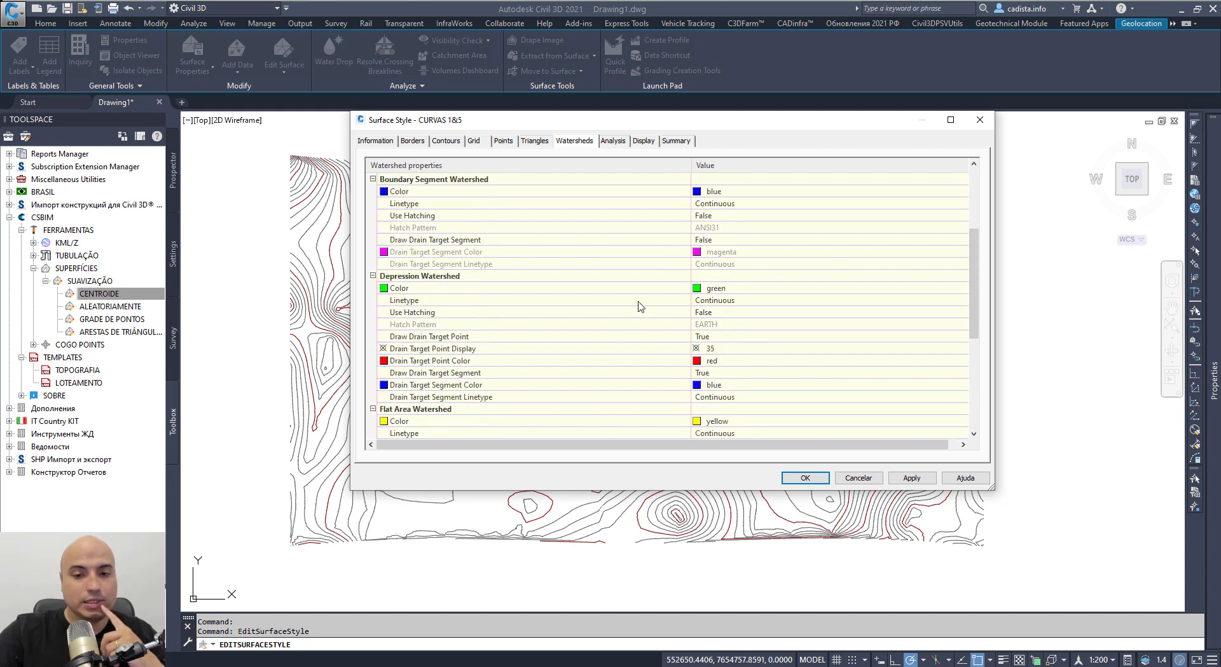
pyautogui.click(703, 240)
pyautogui.click(705, 240)
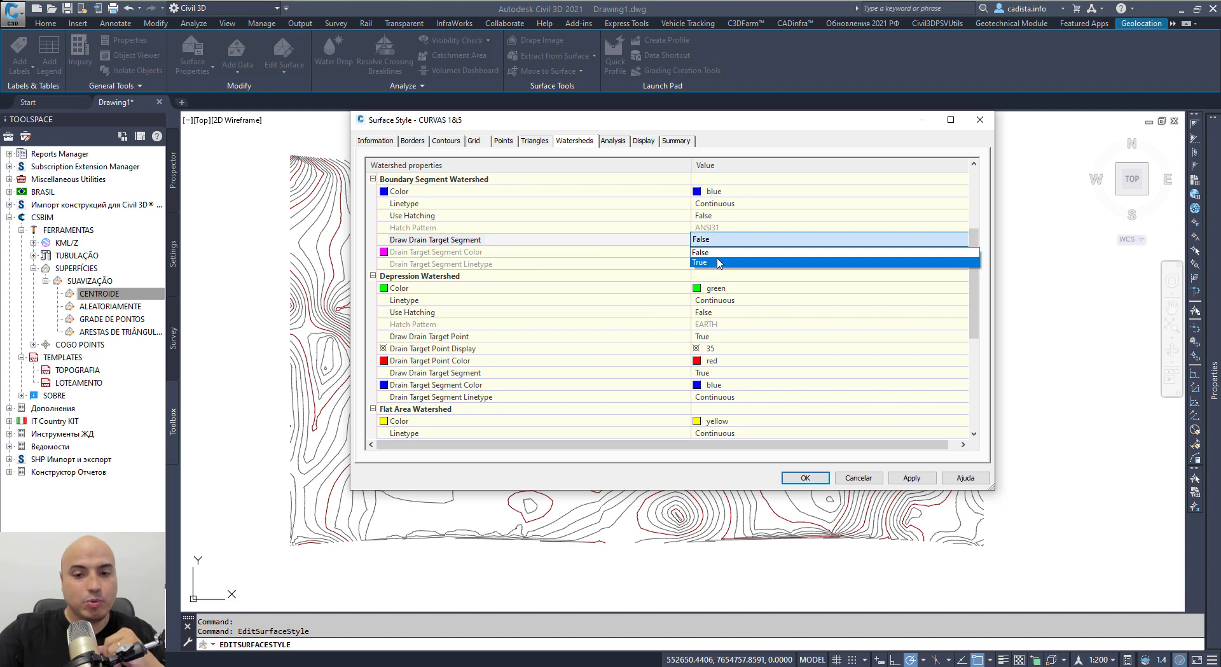
pyautogui.click(693, 262)
# Set Draw Drain Target Point to True for the Boundary Point Watershed and accept the surface style changes
pyautogui.scroll(3, 634, 300)
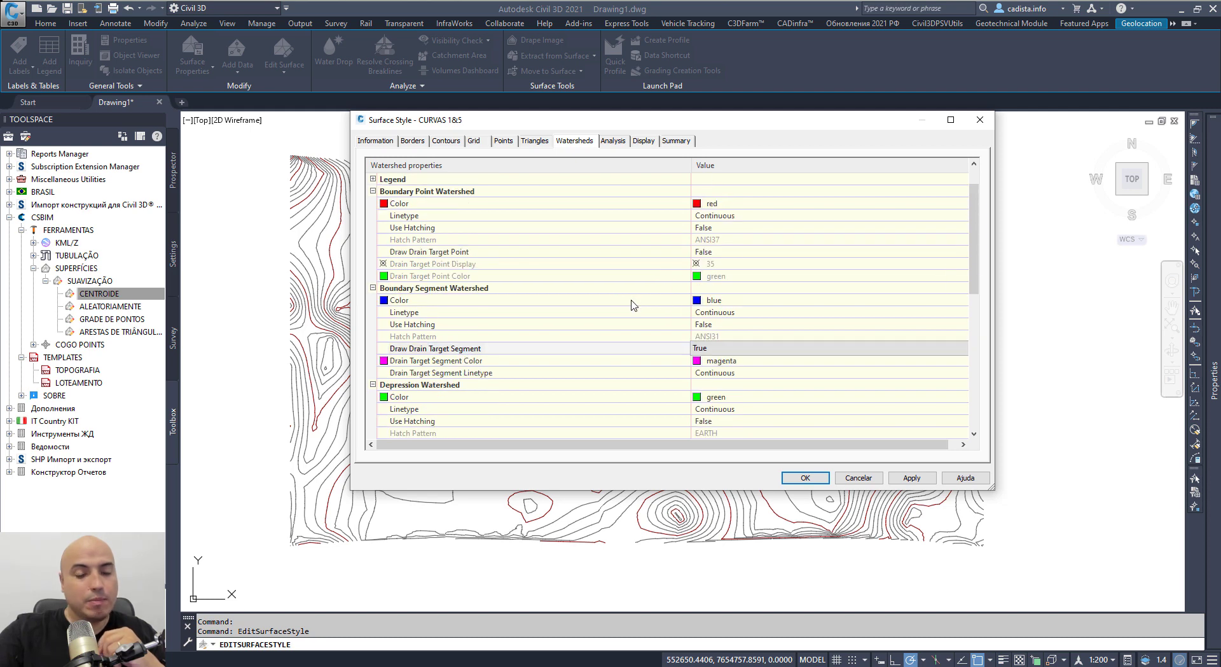
pyautogui.click(706, 252)
pyautogui.click(708, 251)
pyautogui.click(702, 274)
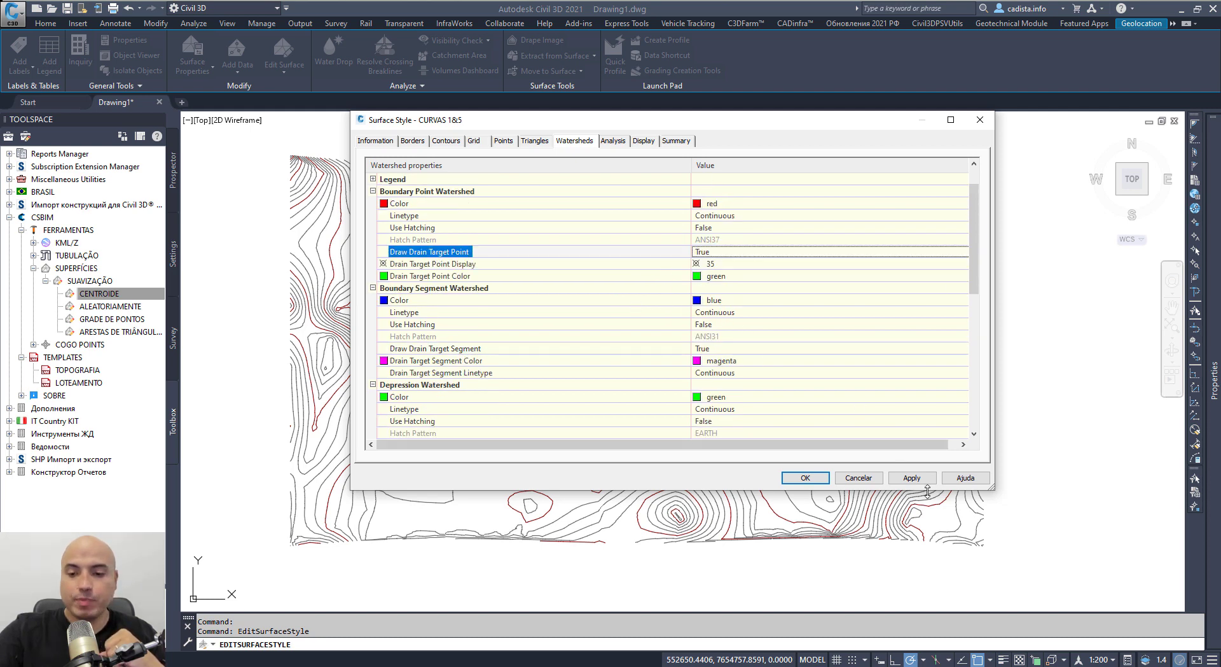
pyautogui.scroll(1, 642, 300)
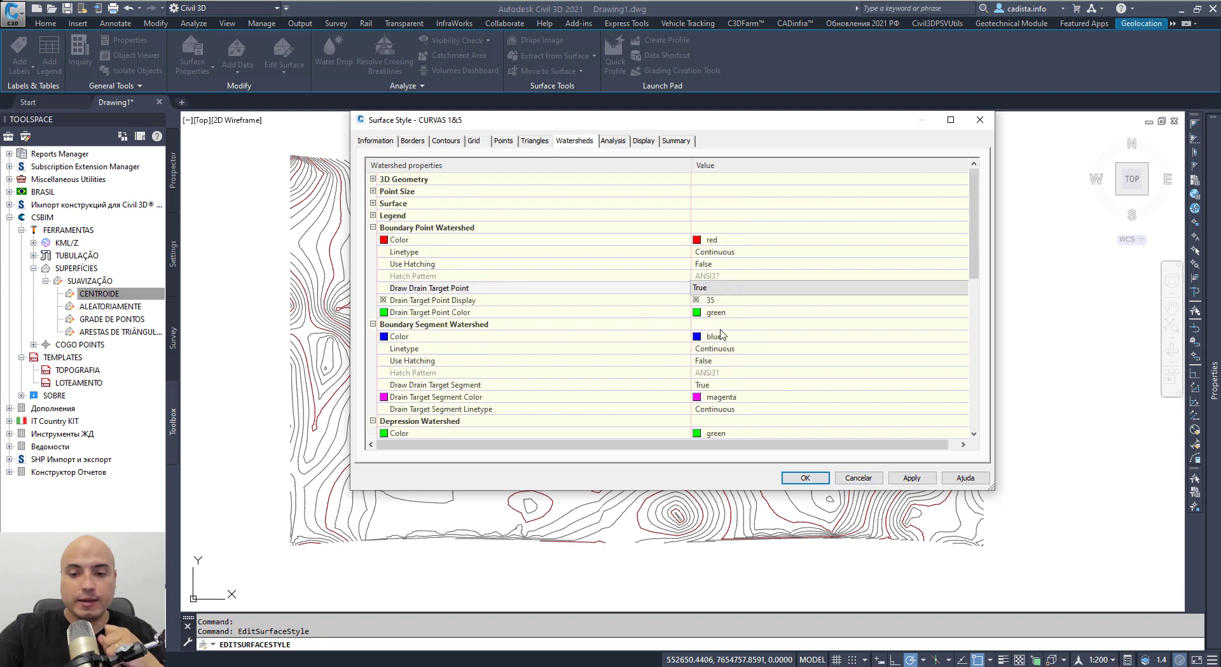
pyautogui.click(811, 482)
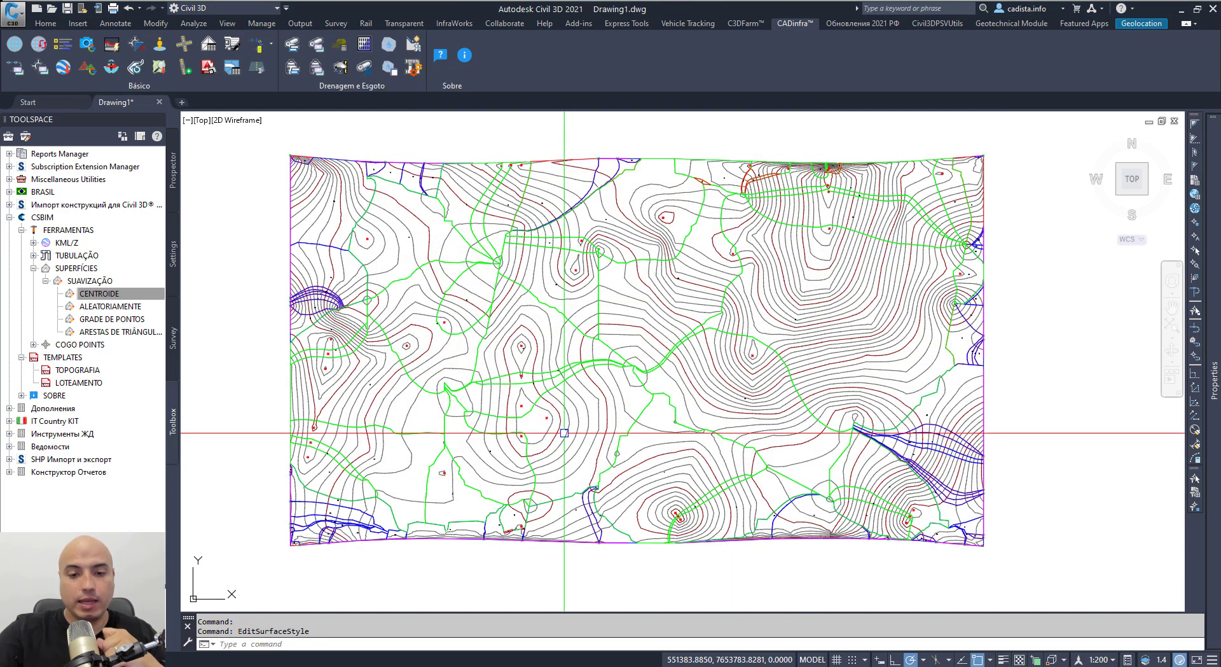
# Change the uniform background color of 2D model space to Black in the drawing options
pyautogui.scroll(2, 547, 430)
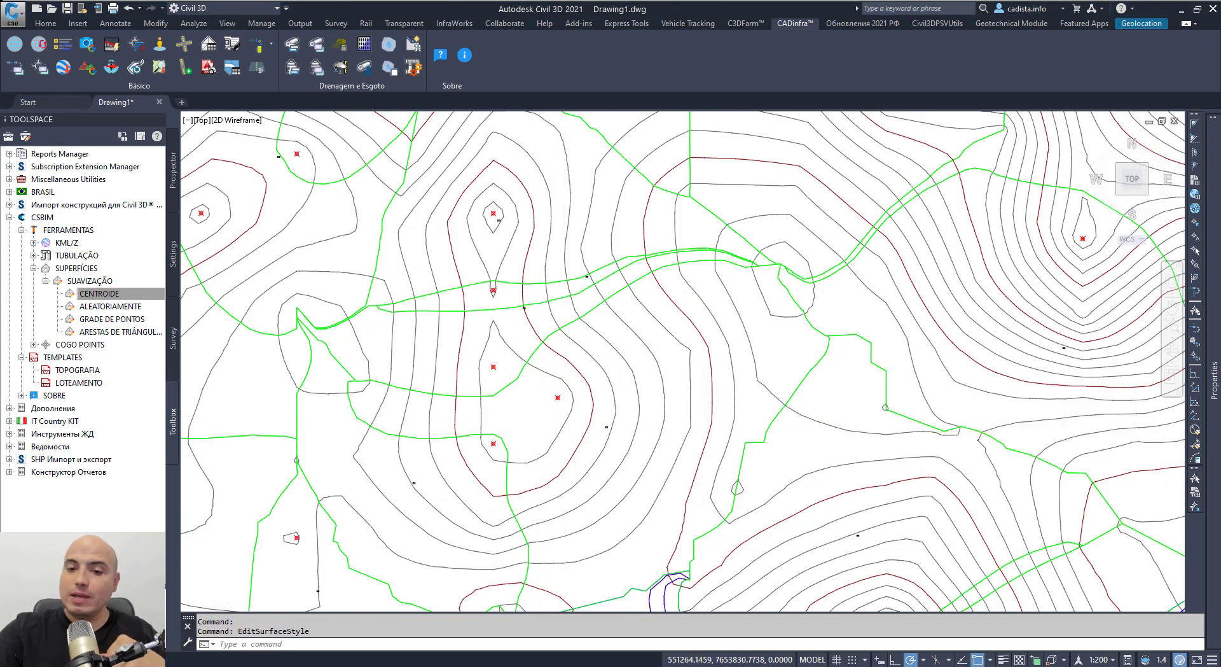
pyautogui.scroll(-2, 577, 423)
pyautogui.moveTo(577, 422)
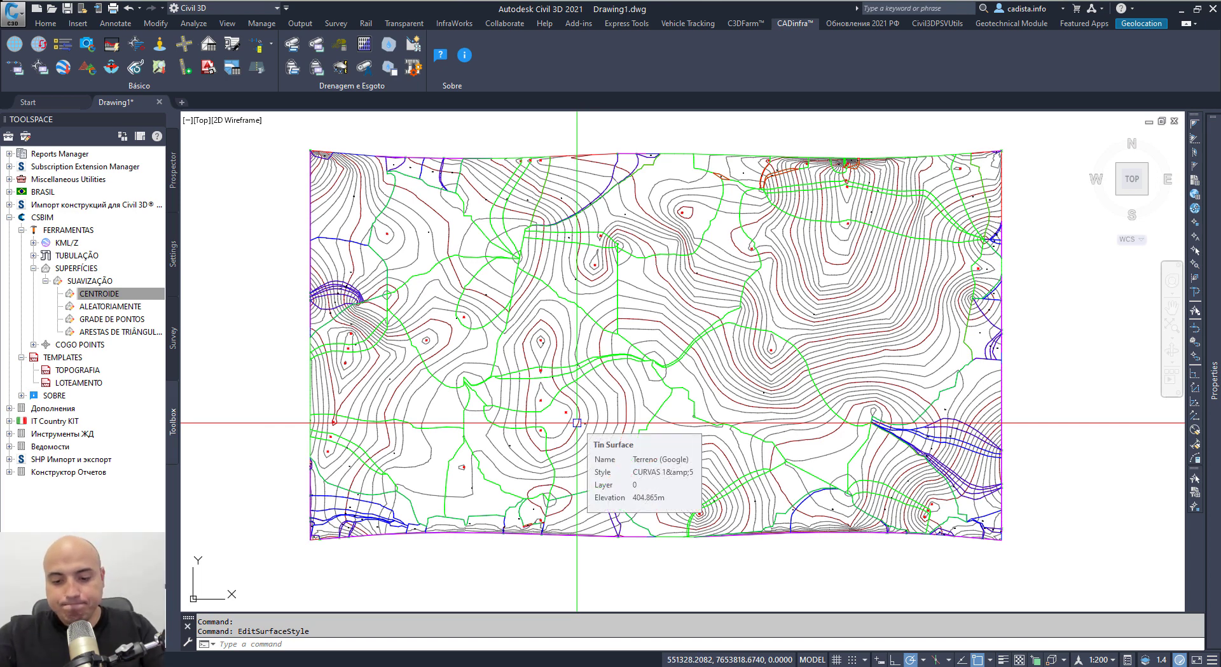
pyautogui.write('op')
pyautogui.press('Return')
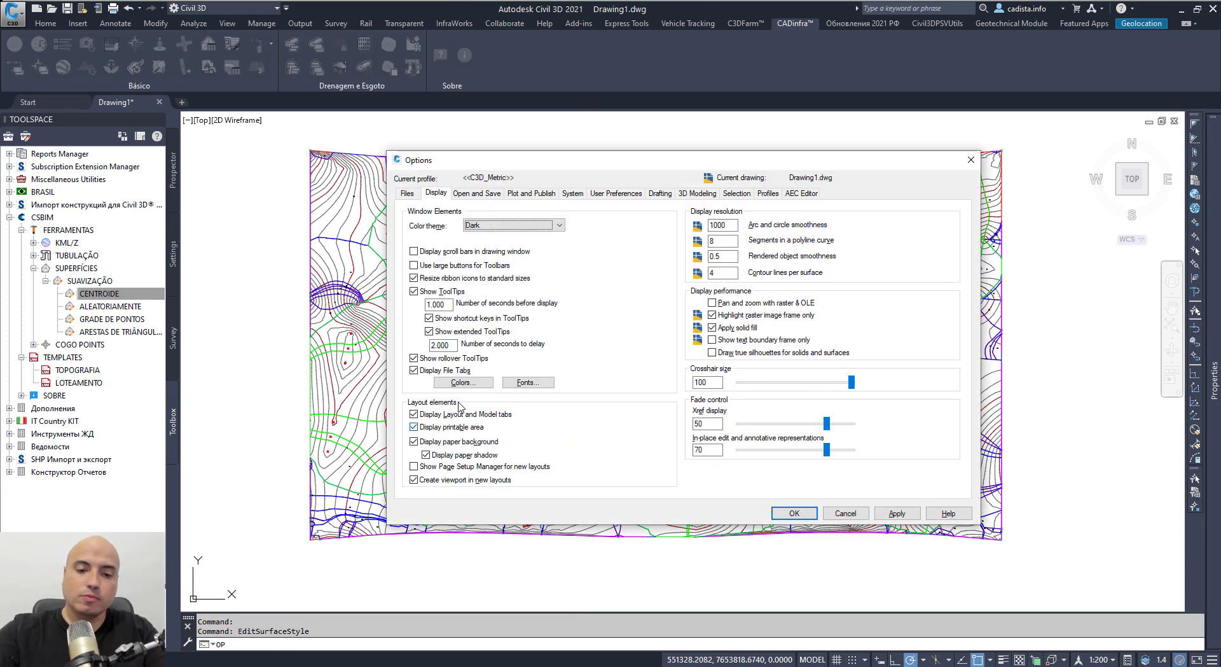
pyautogui.click(463, 382)
pyautogui.click(725, 201)
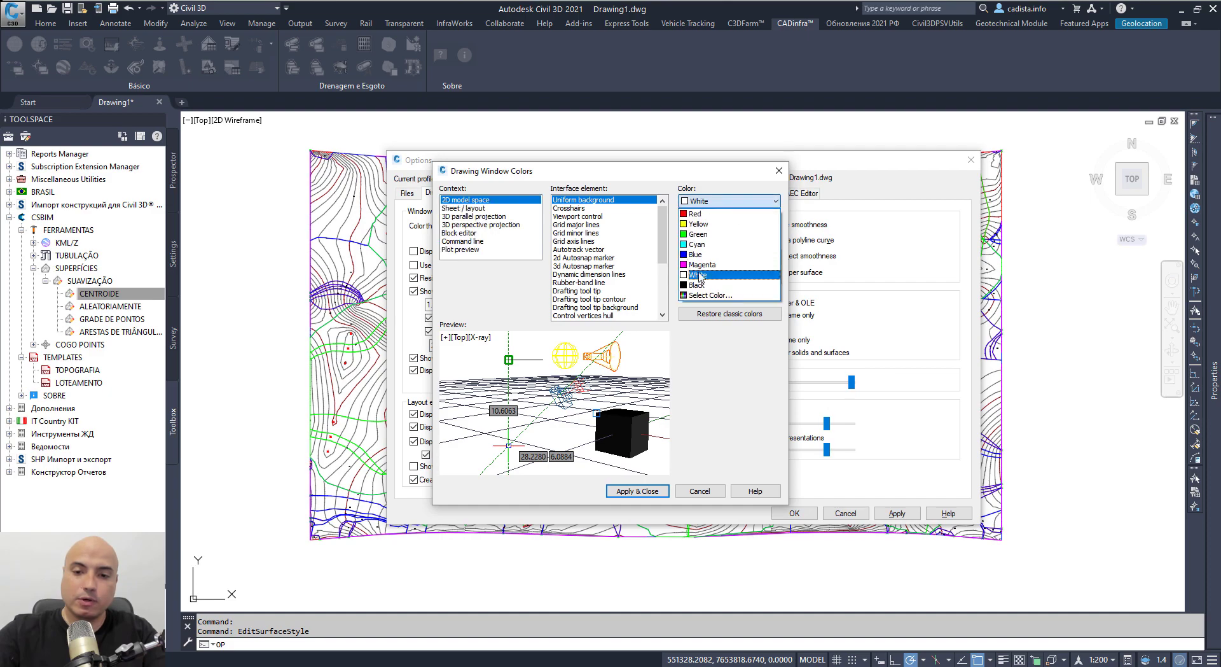
pyautogui.click(698, 285)
pyautogui.click(637, 491)
pyautogui.click(795, 512)
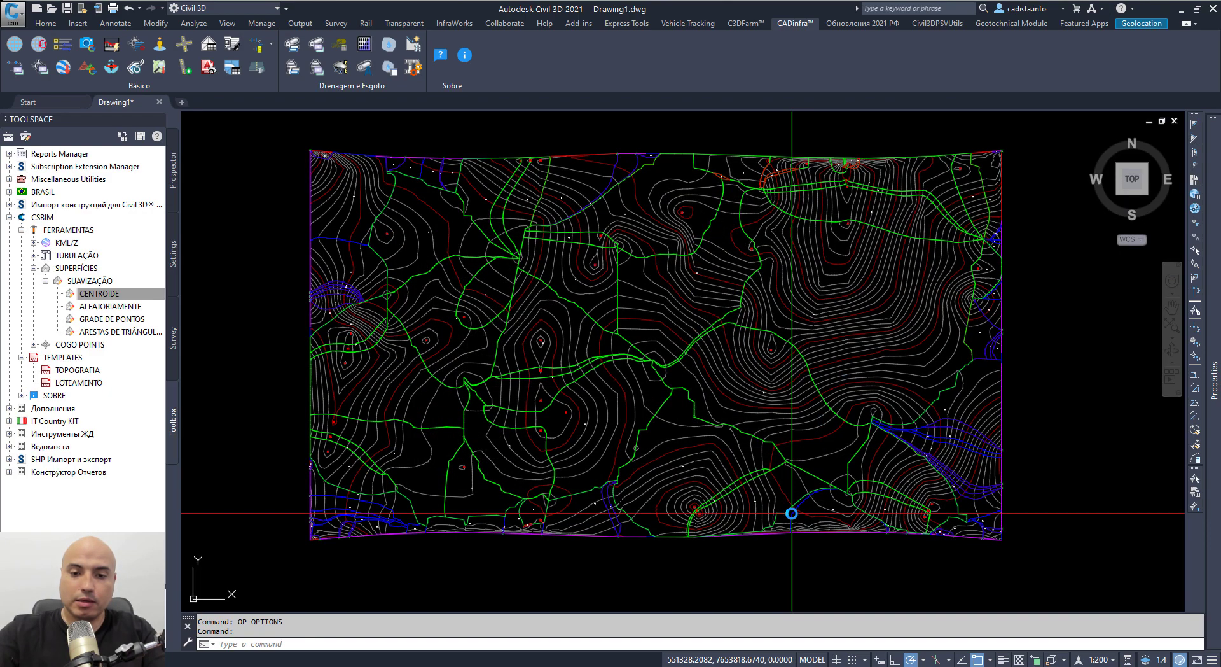
# Examine the displayed watersheds and read the ID, type and area on one watershed's label
pyautogui.scroll(2, 568, 417)
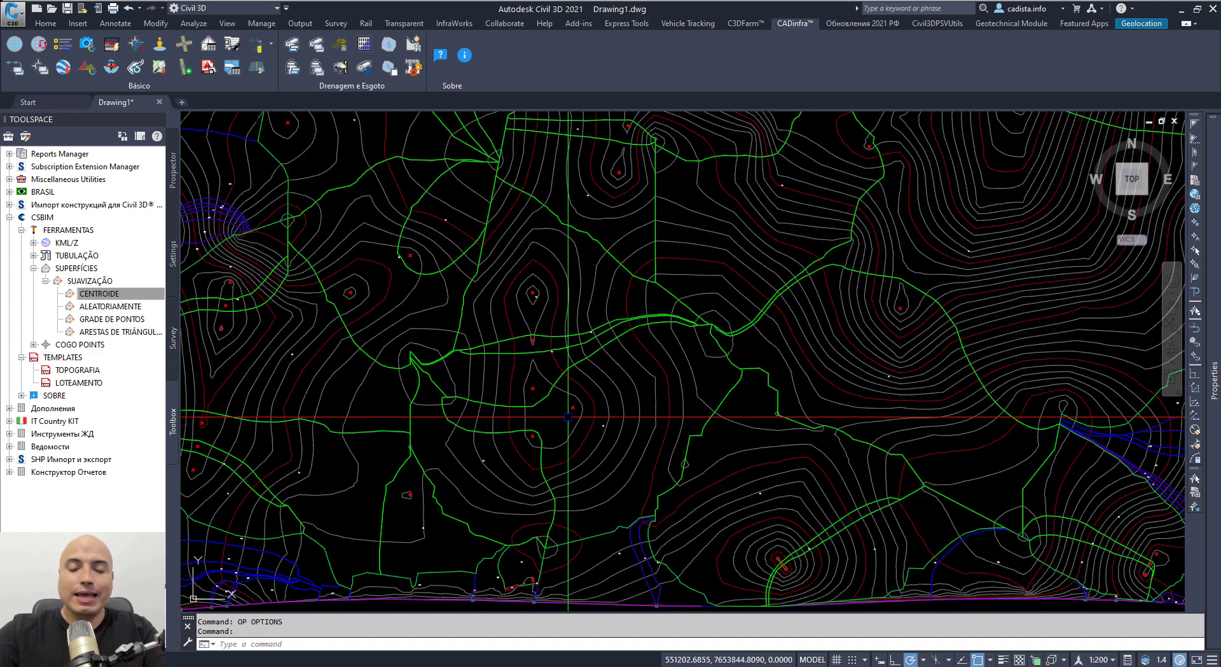
pyautogui.scroll(-2, 568, 416)
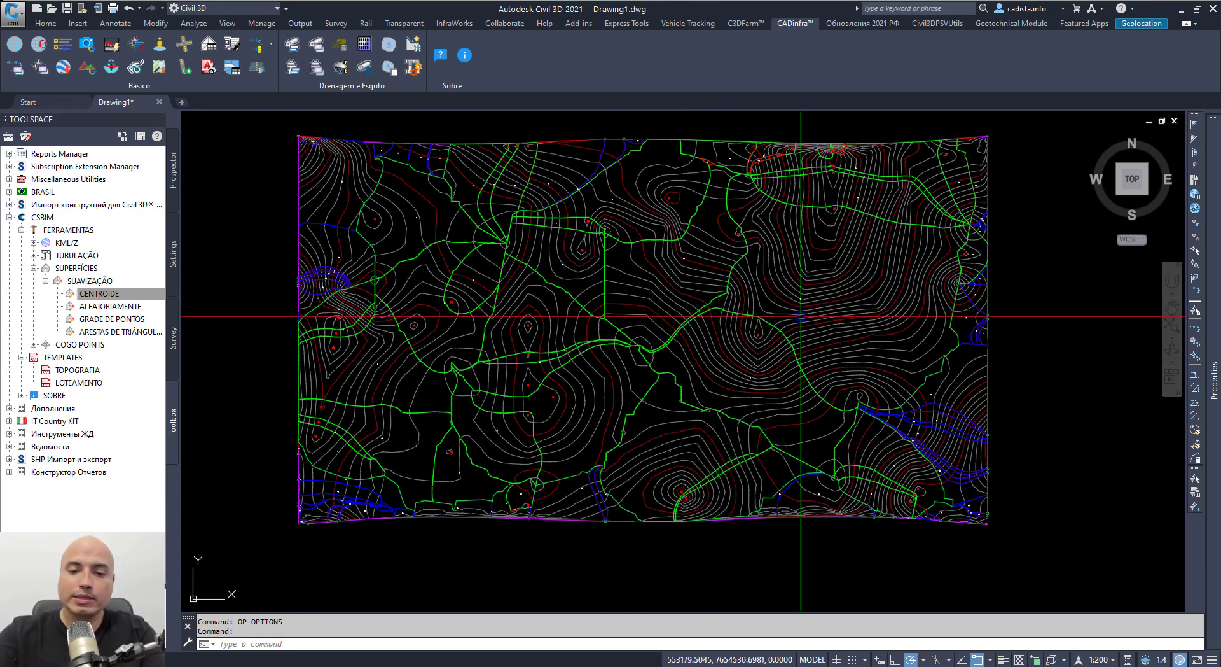
pyautogui.scroll(4, 738, 306)
pyautogui.moveTo(742, 238); pyautogui.dragTo(783, 302, button='middle')
pyautogui.scroll(10, 643, 290)
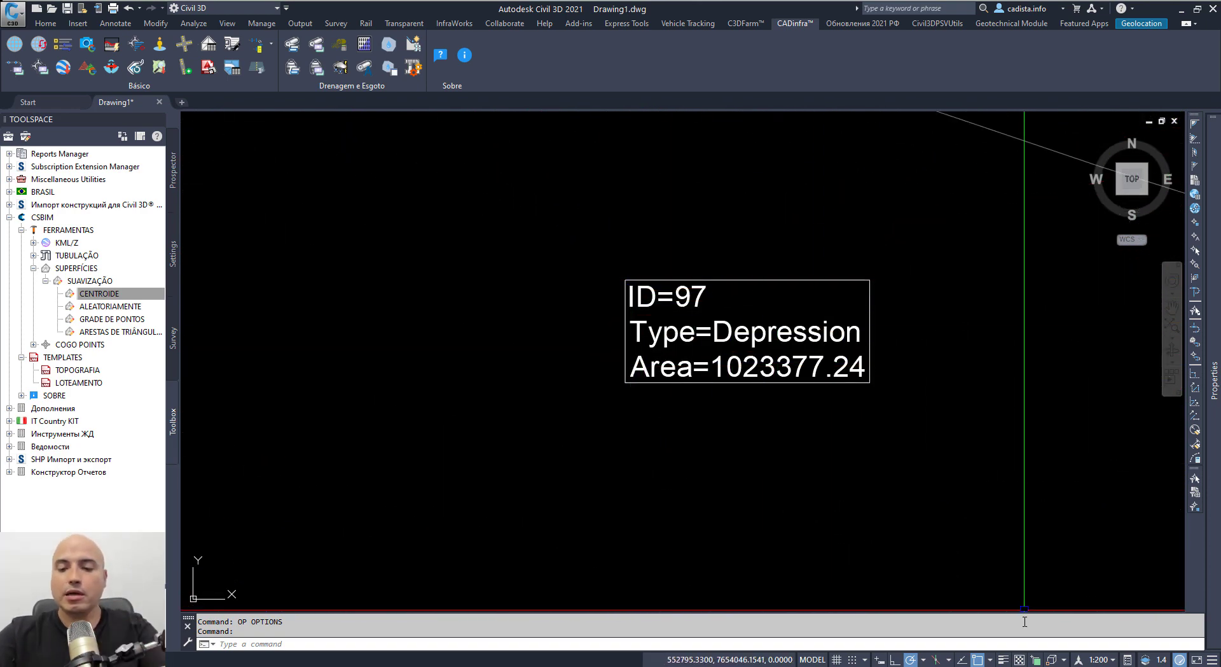
# Set the annotation scale of the drawing to 1:1000
pyautogui.click(581, 413)
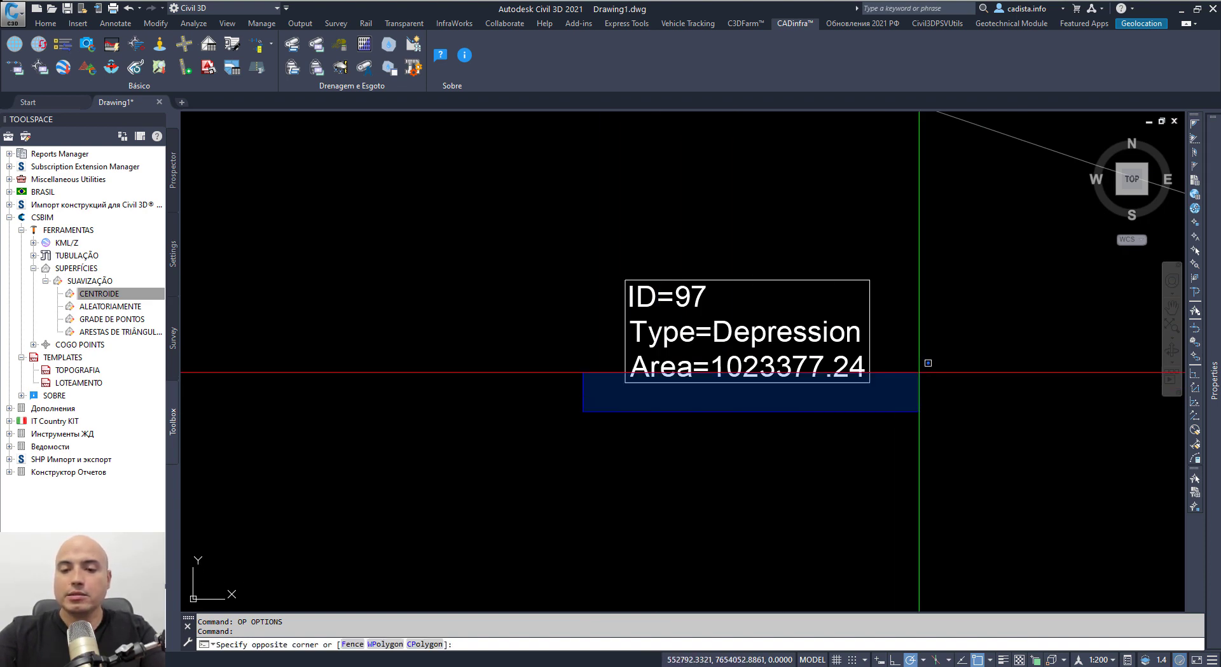
pyautogui.click(1103, 659)
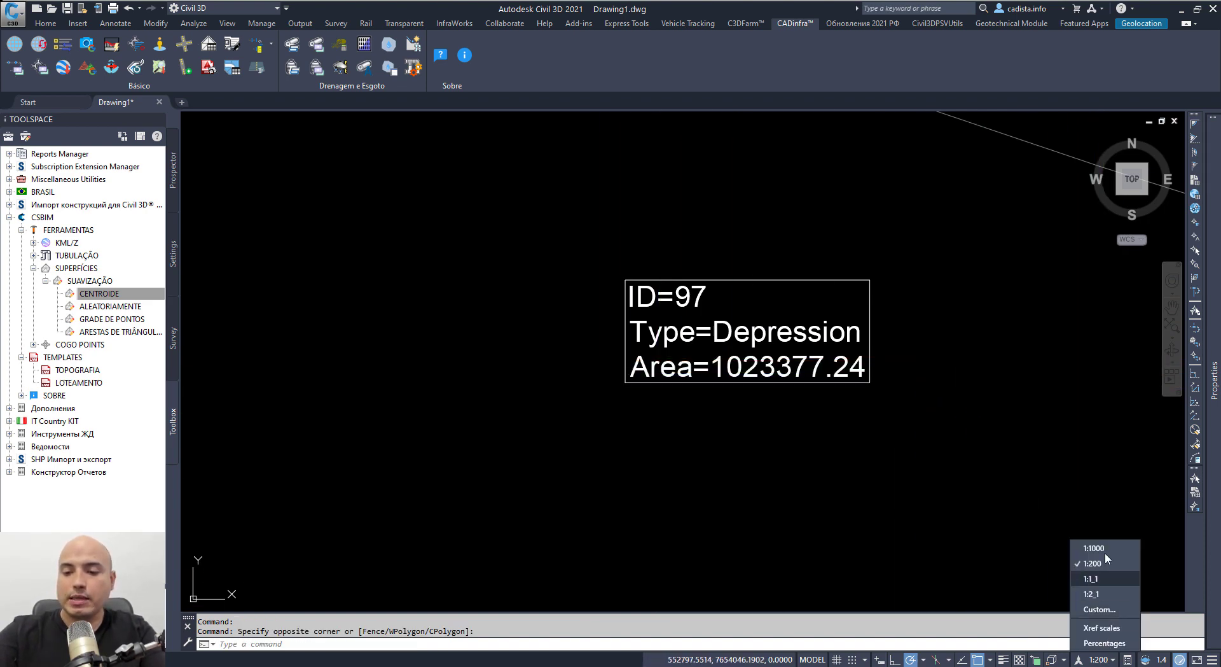
pyautogui.click(1105, 550)
pyautogui.scroll(-15, 753, 311)
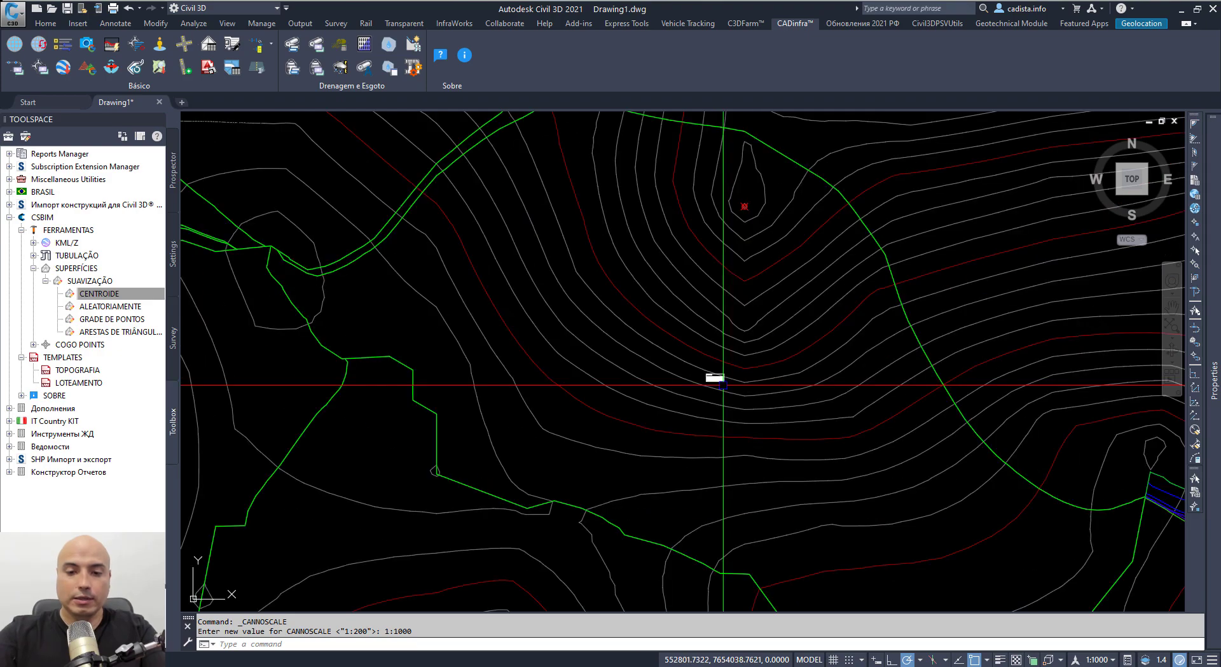
# Examine the watershed boundaries, drain points and resized labels in several parts of the surface
pyautogui.scroll(5, 754, 312)
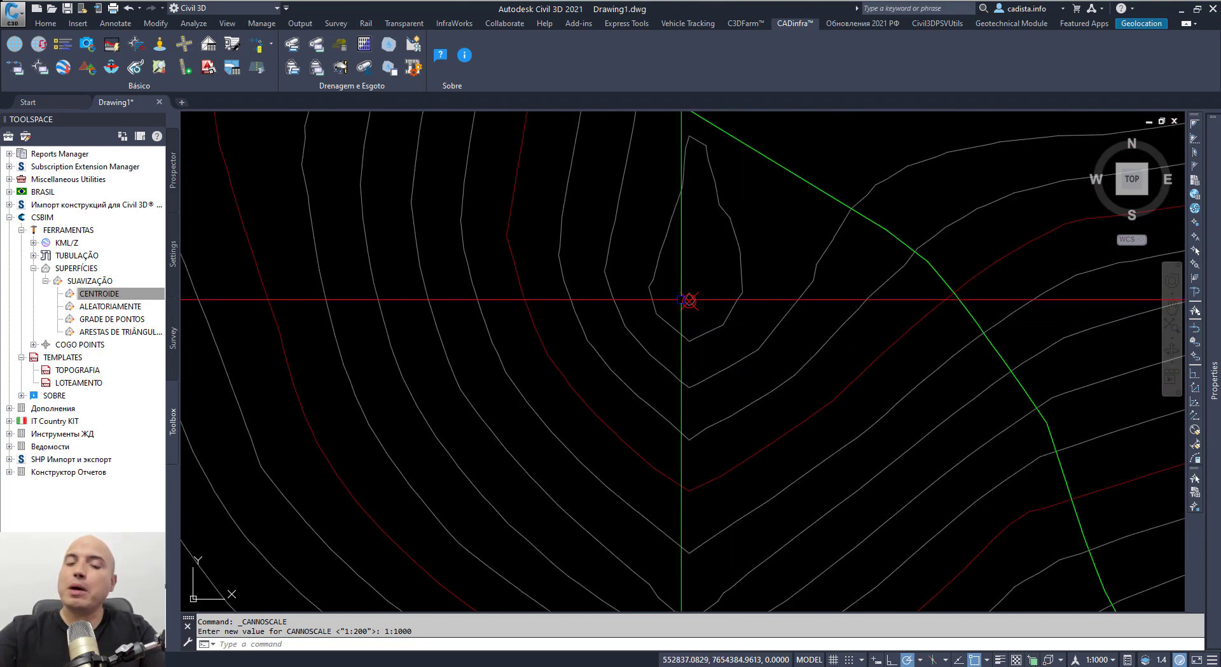
pyautogui.scroll(-7, 657, 290)
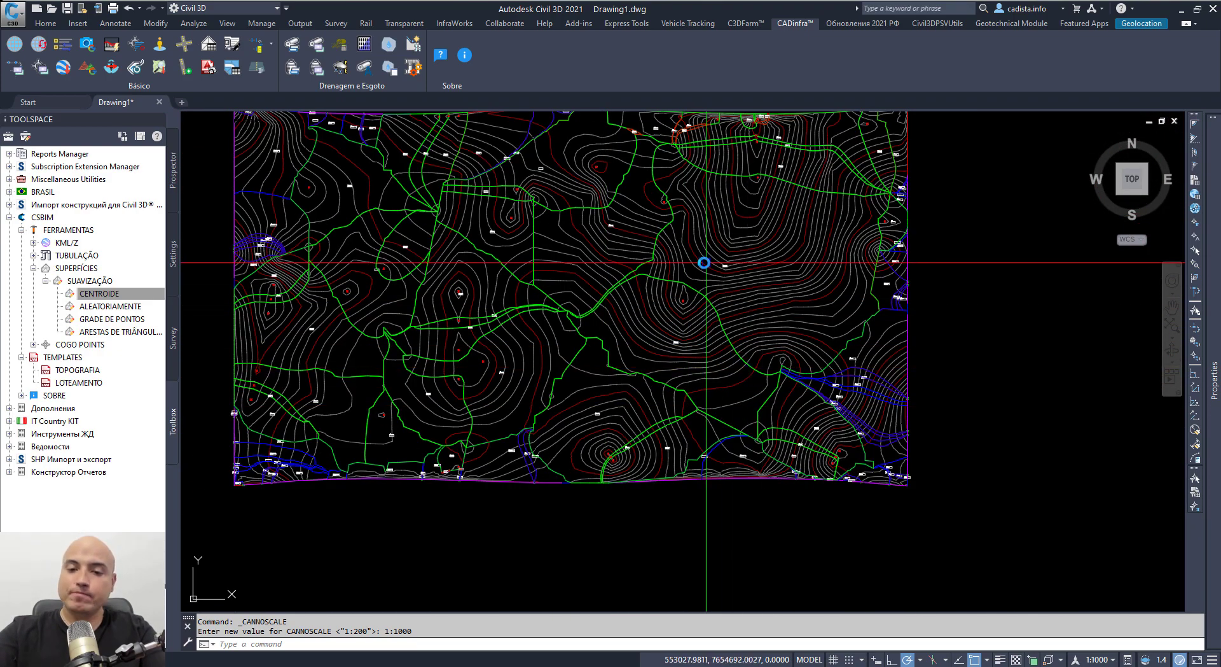
pyautogui.moveTo(755, 221); pyautogui.dragTo(623, 294, button='middle')
pyautogui.scroll(6, 636, 255)
pyautogui.scroll(-4, 654, 191)
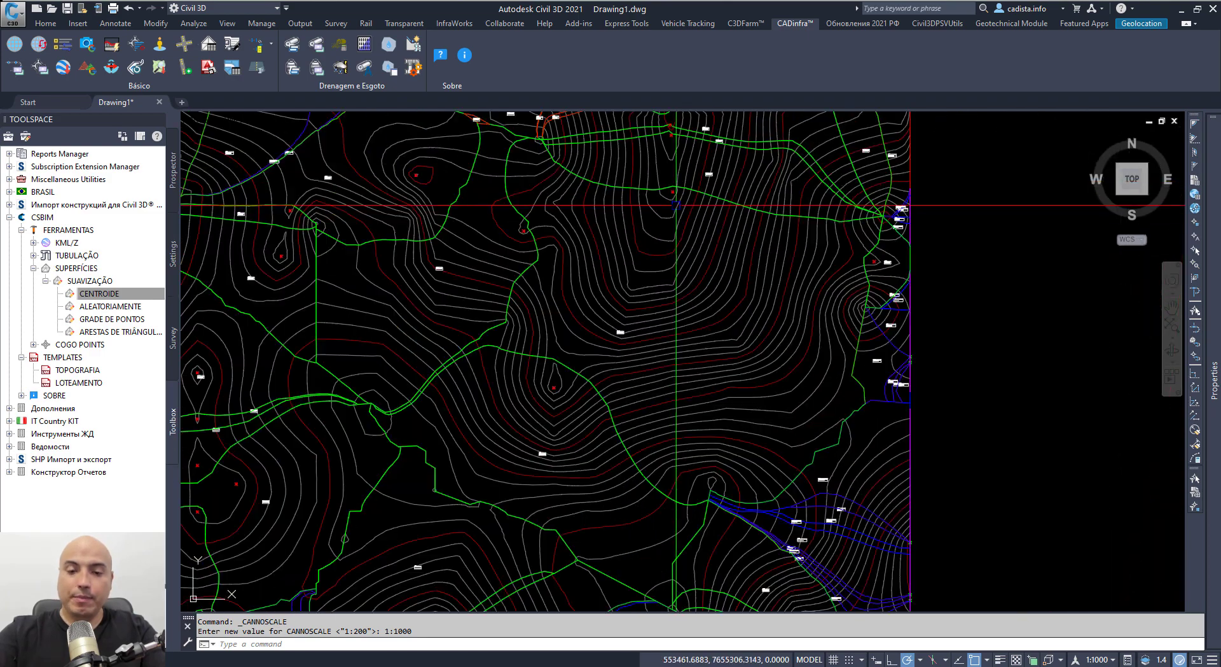
pyautogui.scroll(6, 655, 199)
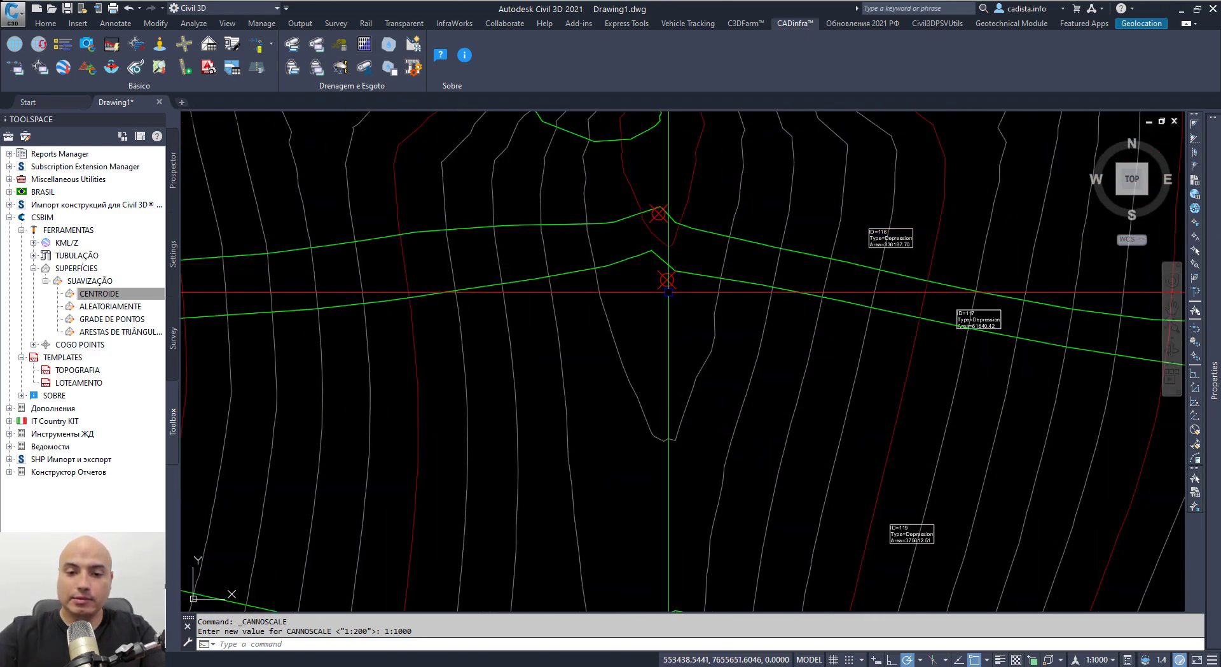
pyautogui.scroll(-8, 645, 302)
pyautogui.scroll(-2, 646, 302)
pyautogui.scroll(7, 624, 381)
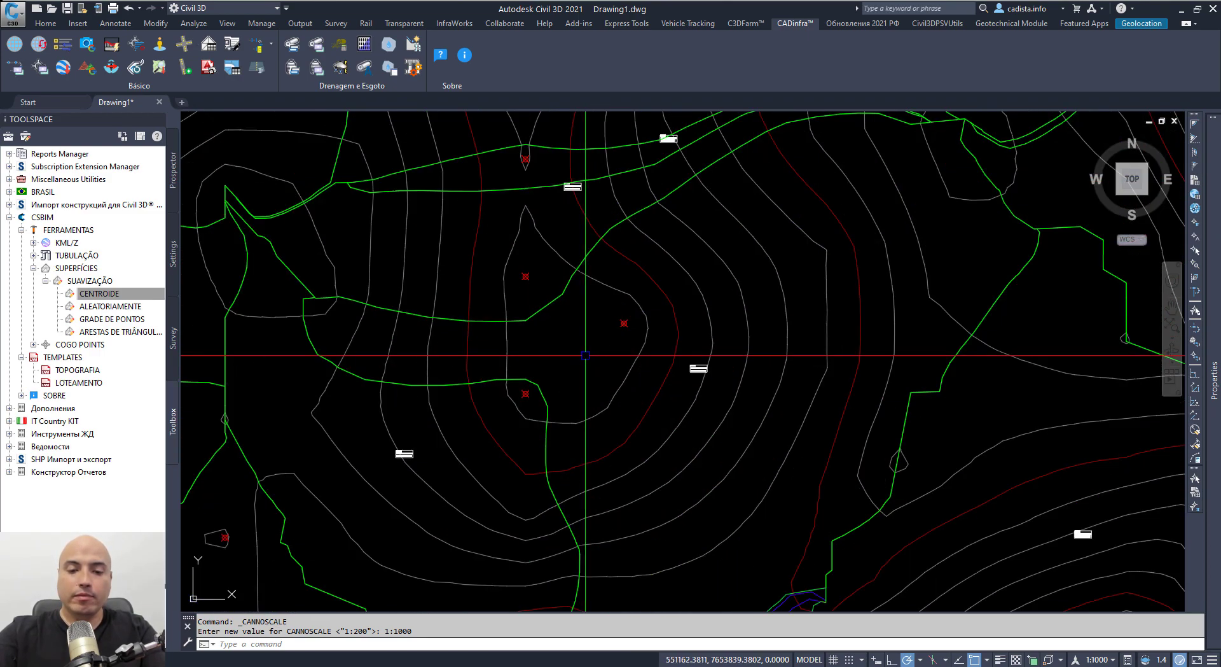
pyautogui.scroll(-7, 624, 325)
pyautogui.scroll(6, 621, 264)
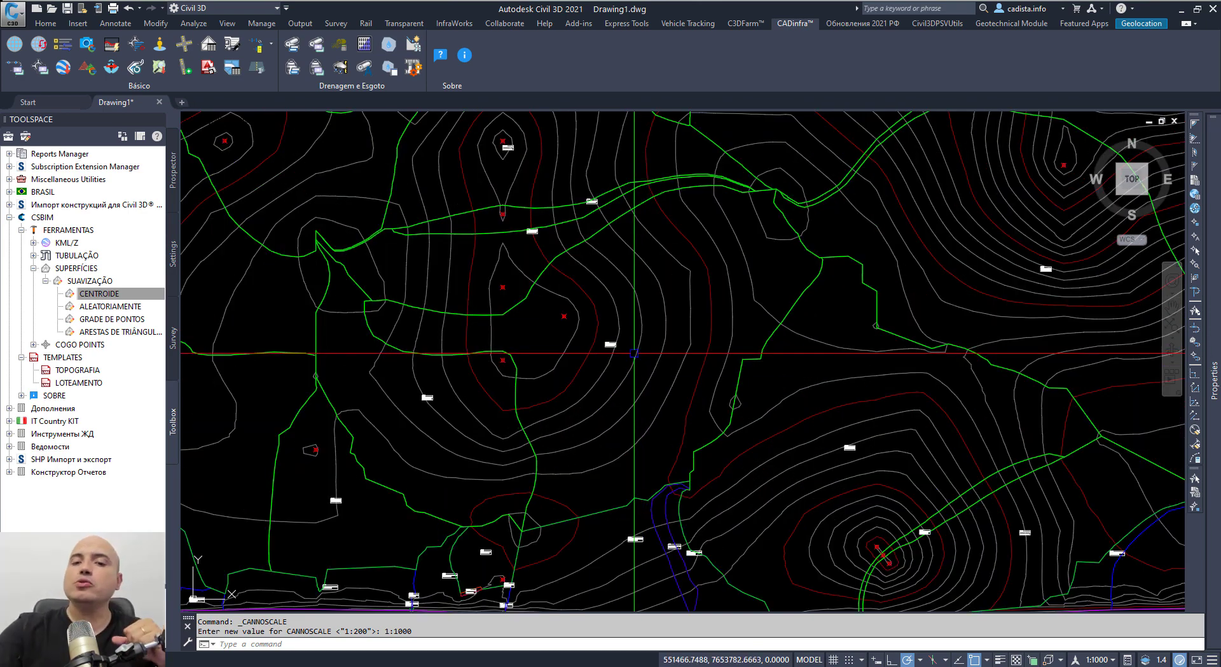
pyautogui.hotkey('ctrl', 'a')
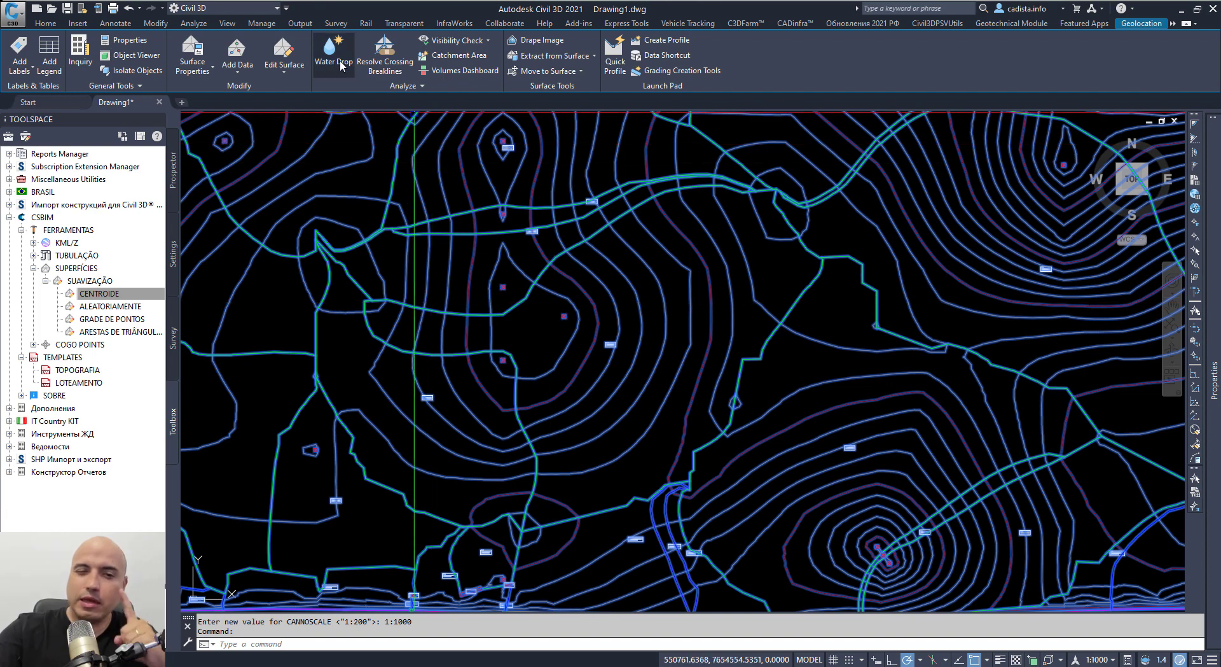
pyautogui.click(339, 65)
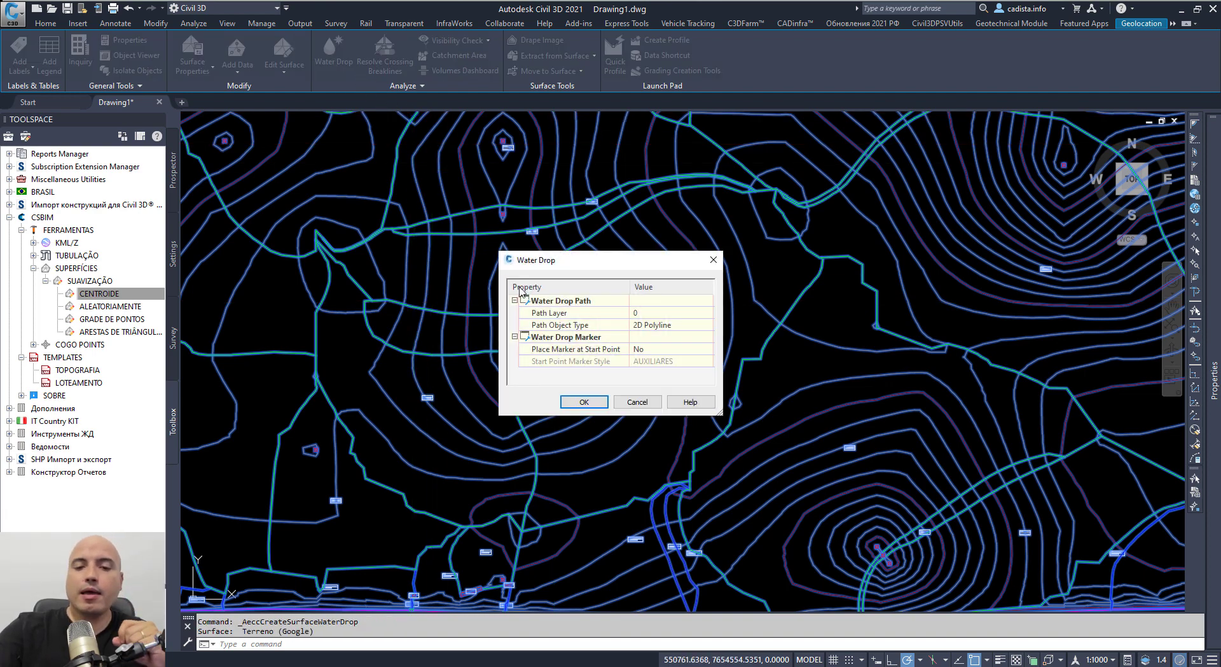
pyautogui.click(584, 402)
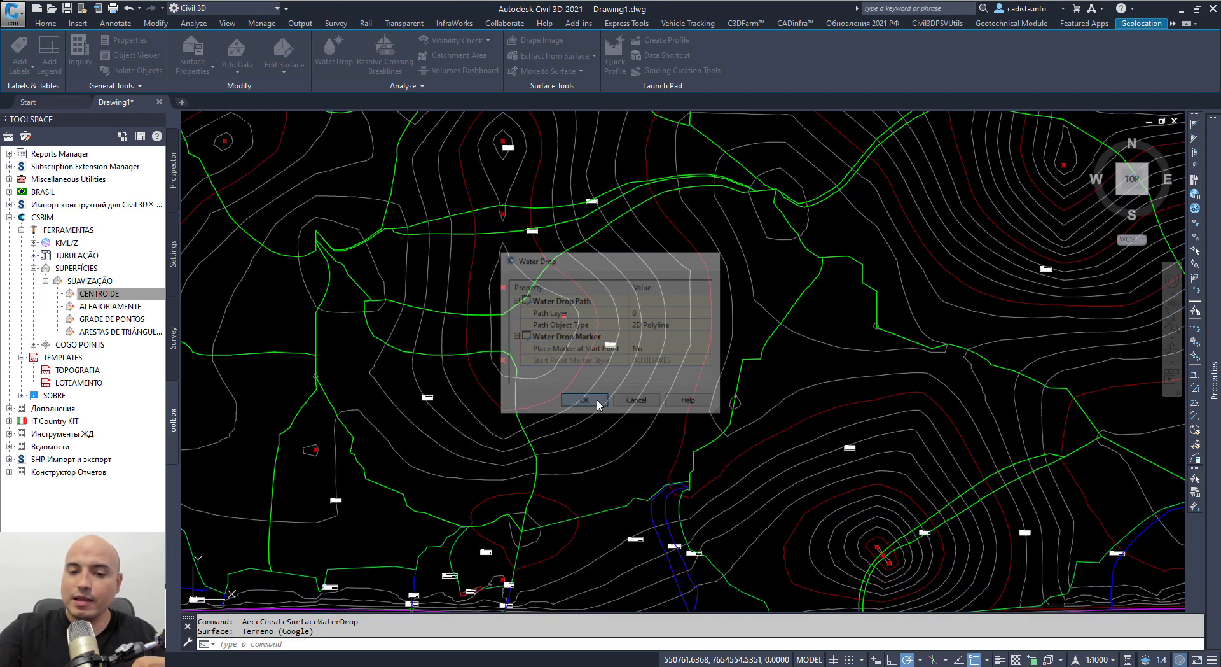
pyautogui.scroll(3, 814, 381)
pyautogui.press('Escape')
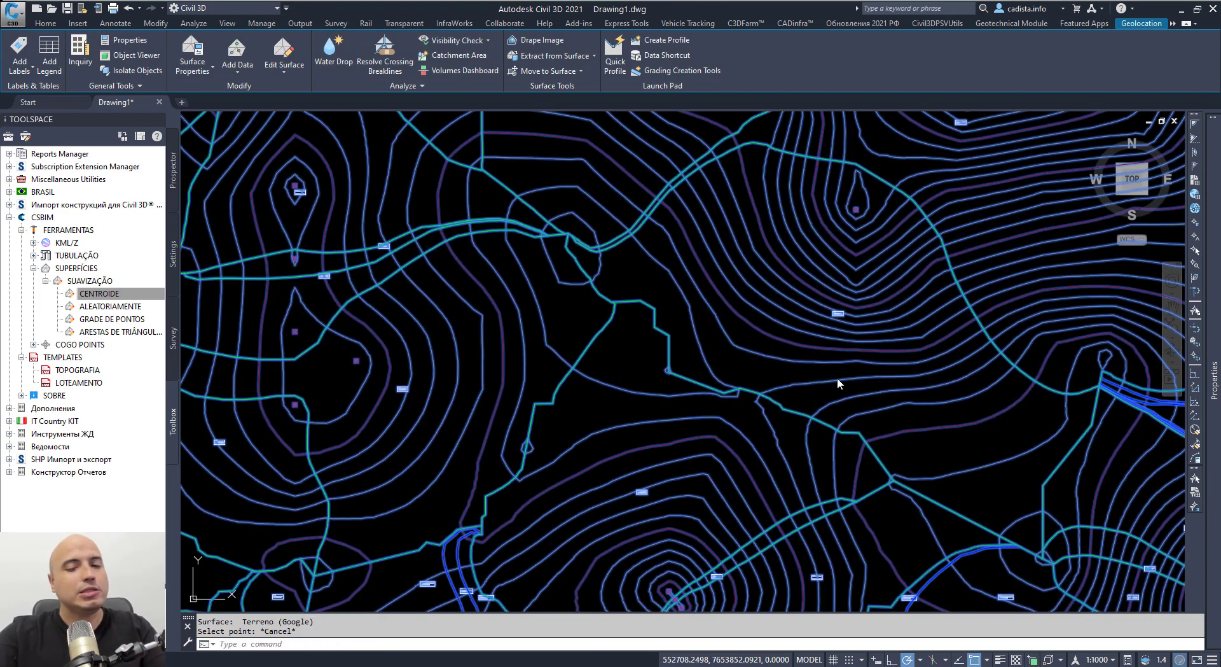
# Turn on Slope Arrows in the plan display of the CURVAS 1&5 surface style and accept the change
pyautogui.rightClick(842, 364)
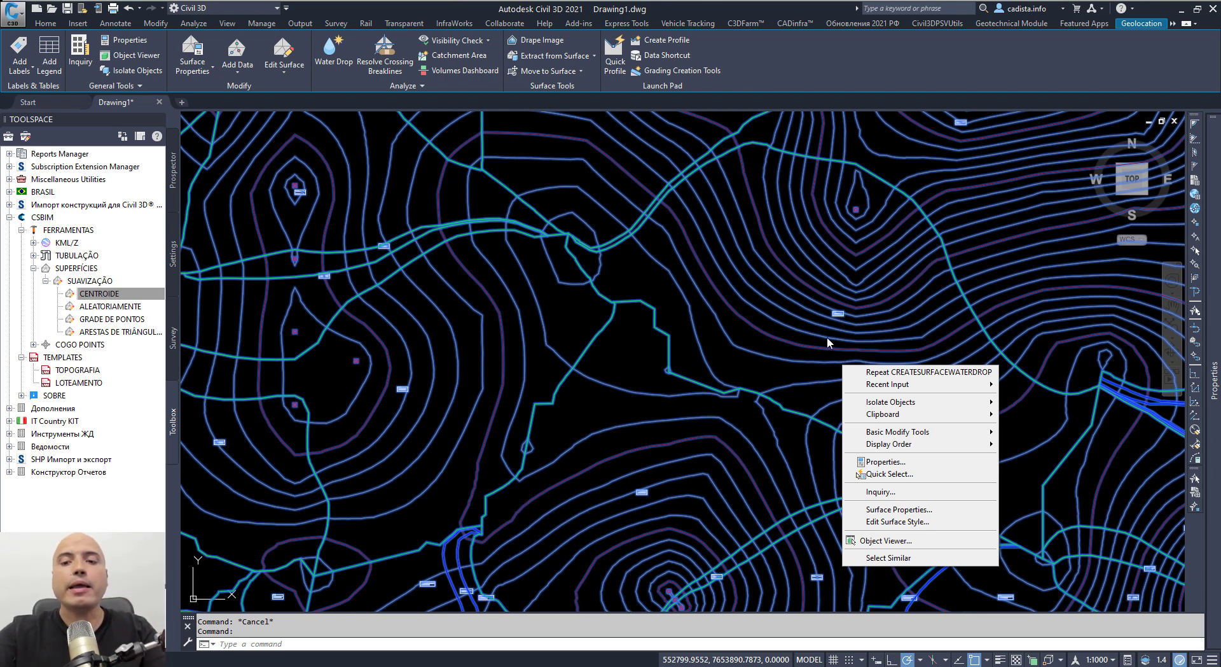
pyautogui.click(888, 521)
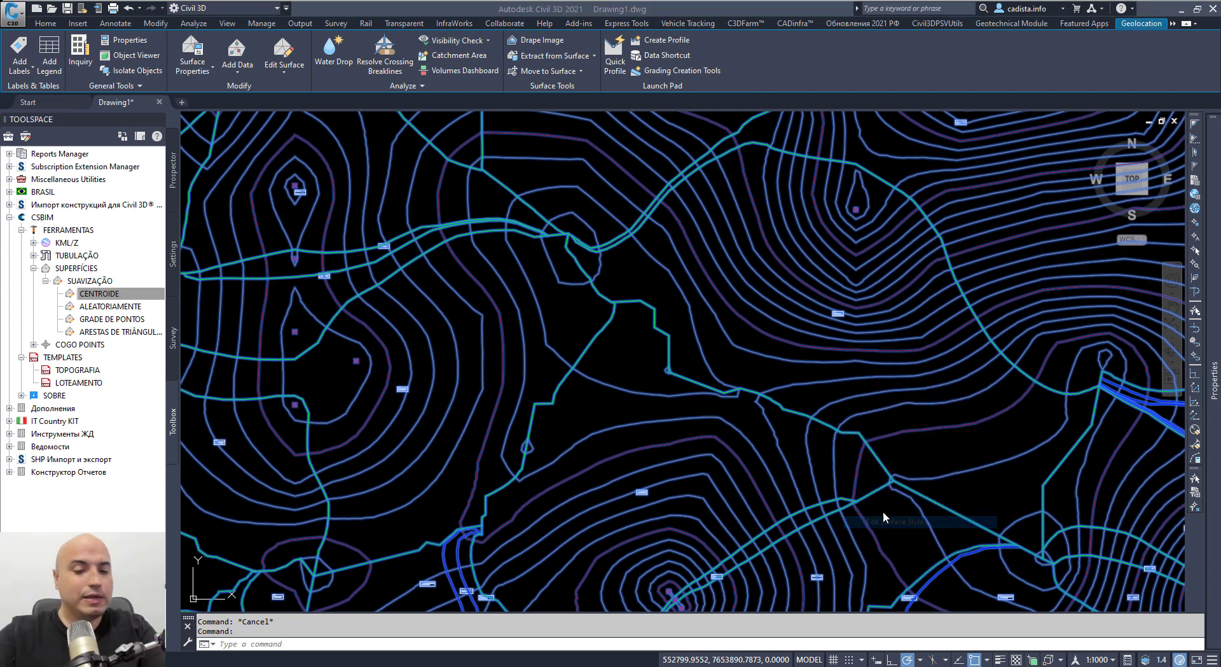
pyautogui.click(650, 141)
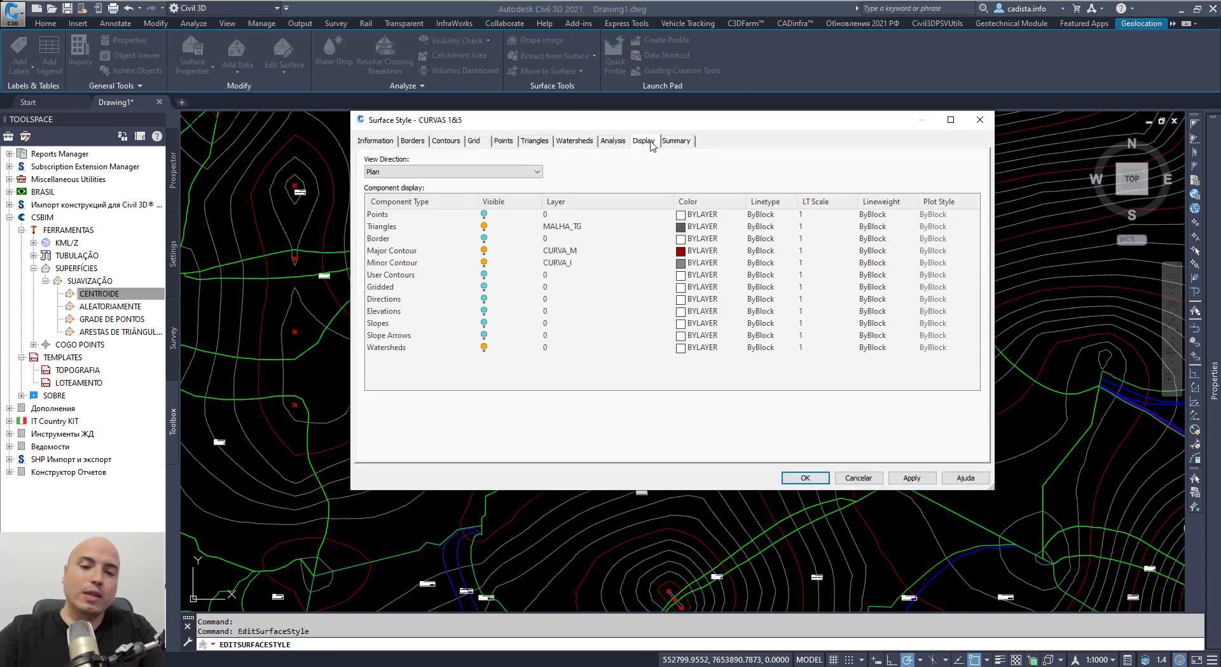
pyautogui.click(429, 335)
pyautogui.click(484, 335)
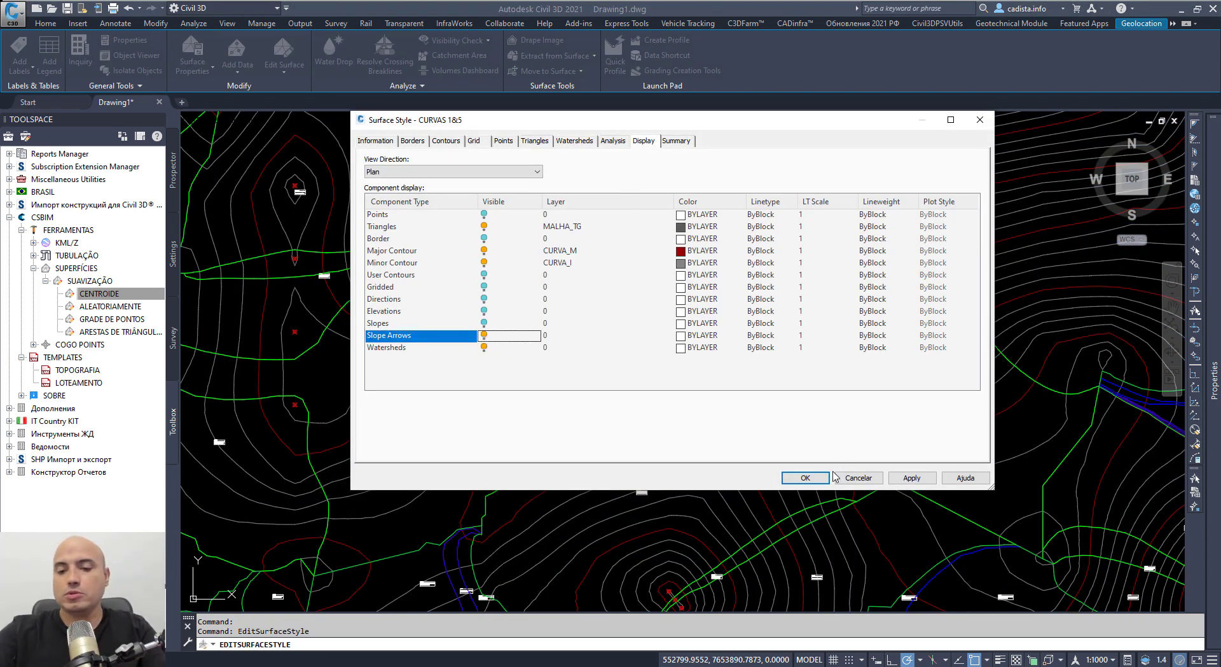
pyautogui.click(805, 477)
pyautogui.press('Escape')
pyautogui.press('Escape')
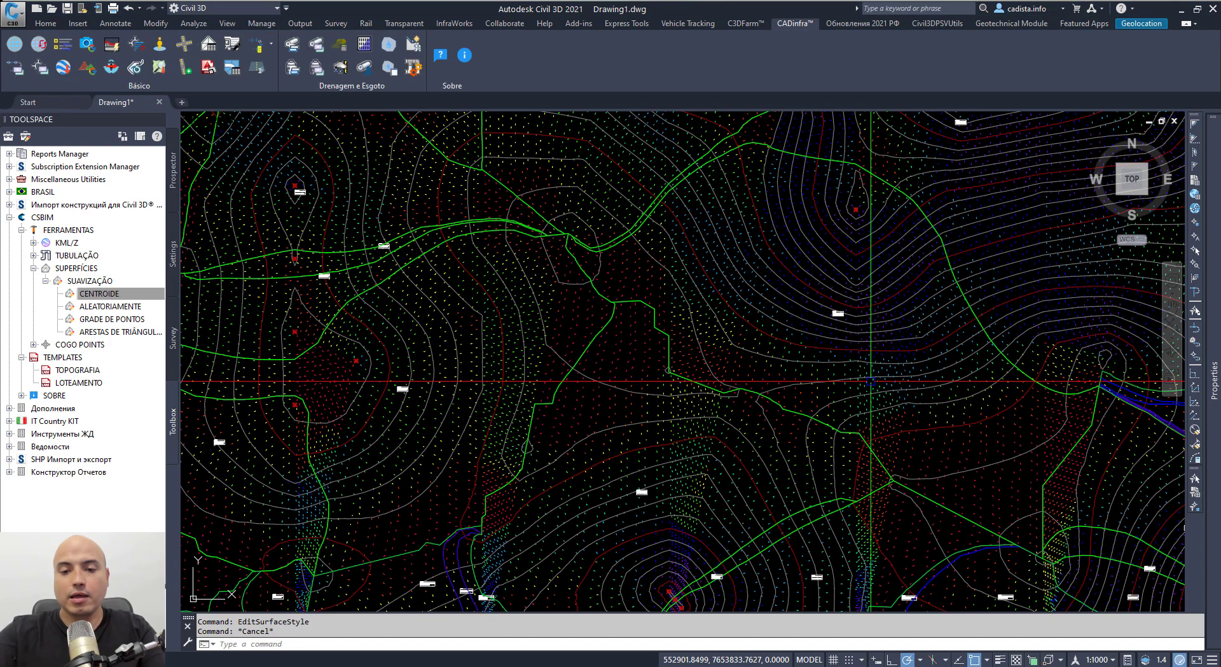
# Examine how the slope arrows point around the drain points of the ID 97 and ID 89 depression watersheds
pyautogui.scroll(10, 755, 337)
pyautogui.scroll(-4, 782, 280)
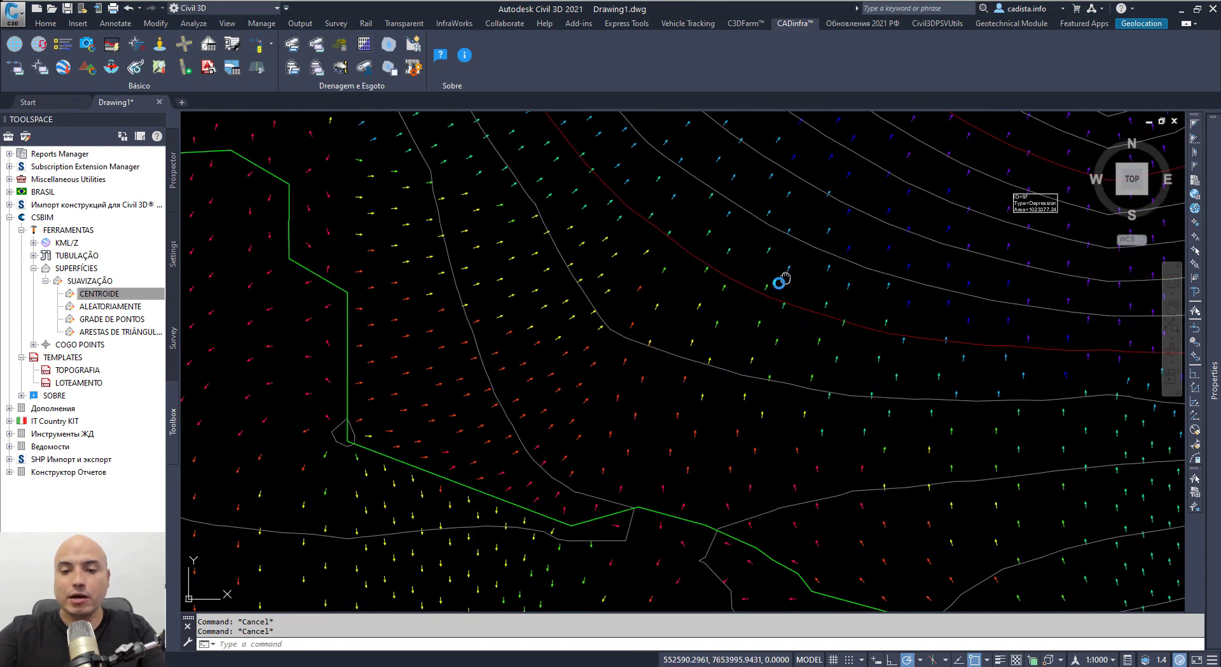
pyautogui.moveTo(782, 280)
pyautogui.mouseDown(button='middle')
pyautogui.moveTo(693, 375)
pyautogui.moveTo(559, 463)
pyautogui.moveTo(349, 551)
pyautogui.mouseUp(button='middle')
pyautogui.moveTo(666, 288)
pyautogui.mouseDown(button='middle')
pyautogui.moveTo(717, 398)
pyautogui.moveTo(728, 534)
pyautogui.mouseUp(button='middle')
pyautogui.scroll(2, 763, 278)
pyautogui.scroll(-2, 763, 277)
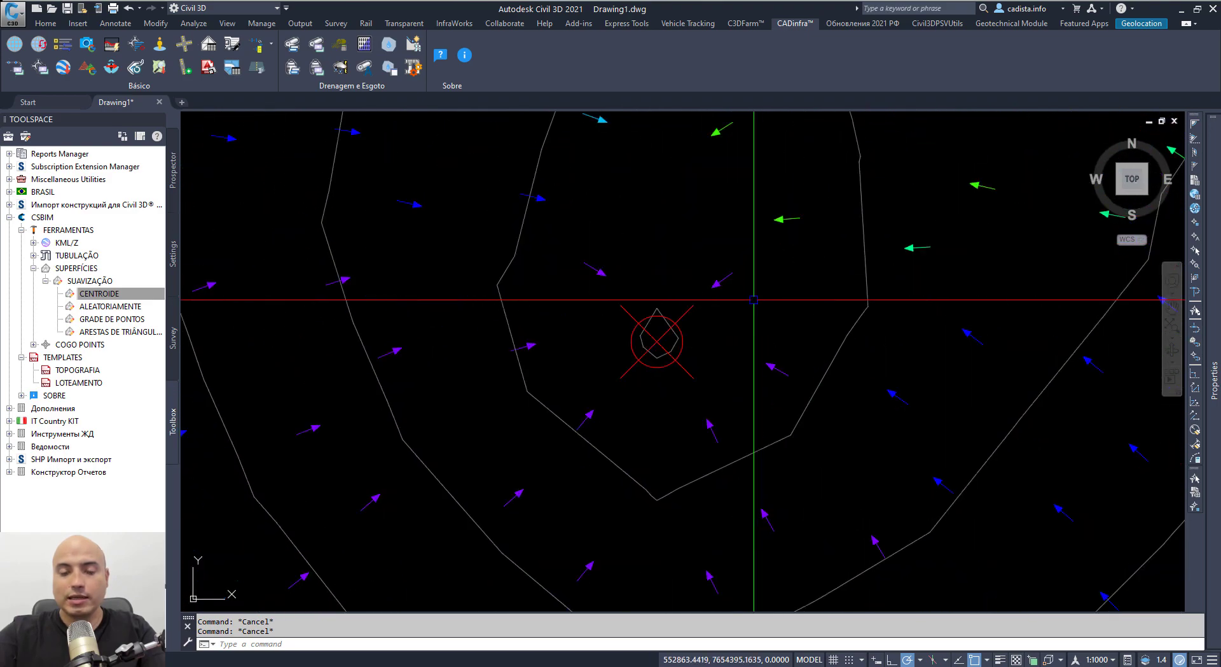
pyautogui.scroll(-4, 736, 299)
pyautogui.moveTo(502, 331); pyautogui.dragTo(559, 325, button='middle')
pyautogui.scroll(8, 681, 242)
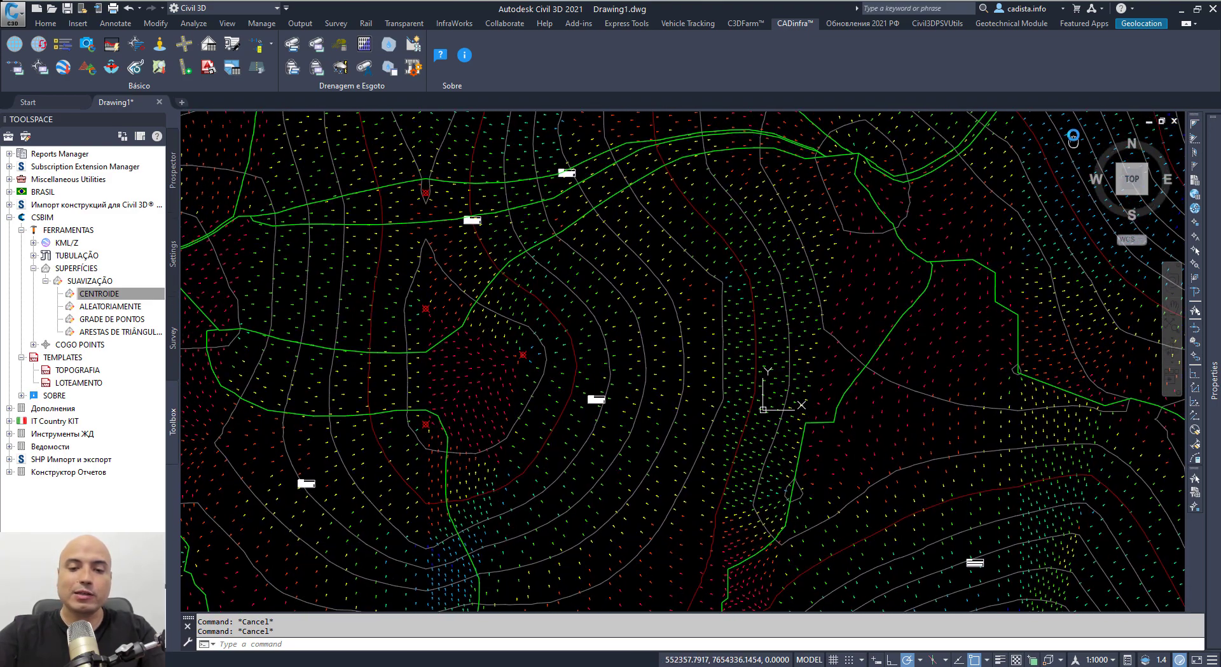
pyautogui.scroll(-6, 682, 242)
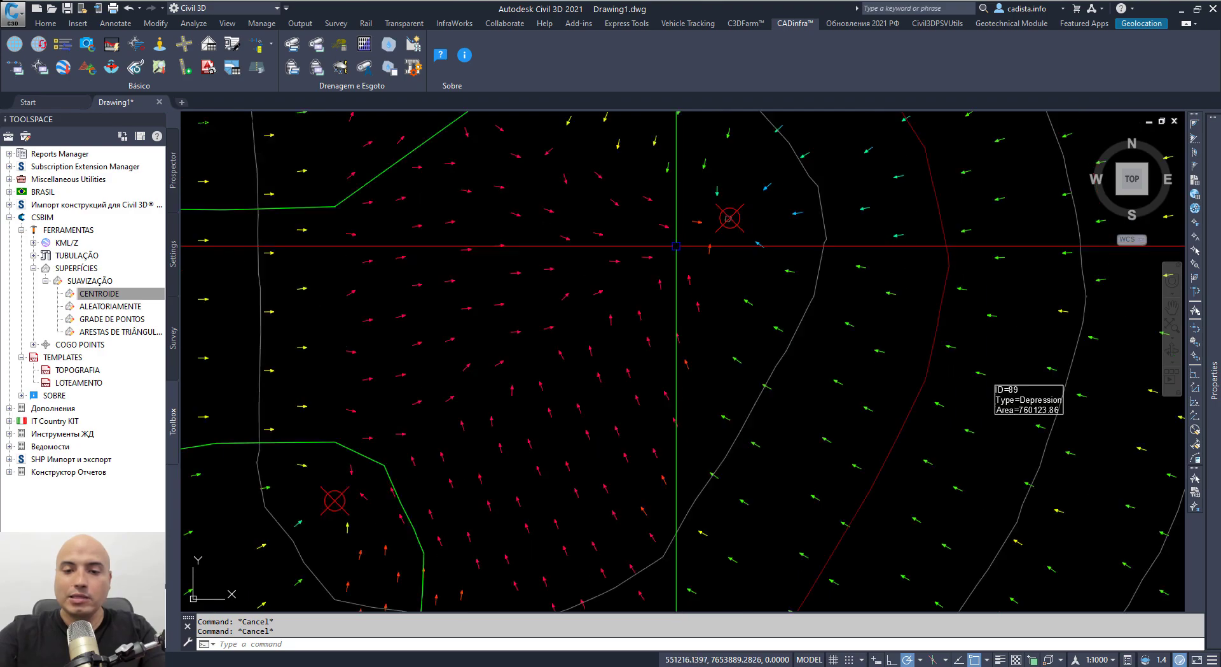
pyautogui.scroll(6, 700, 236)
pyautogui.scroll(-5, 559, 269)
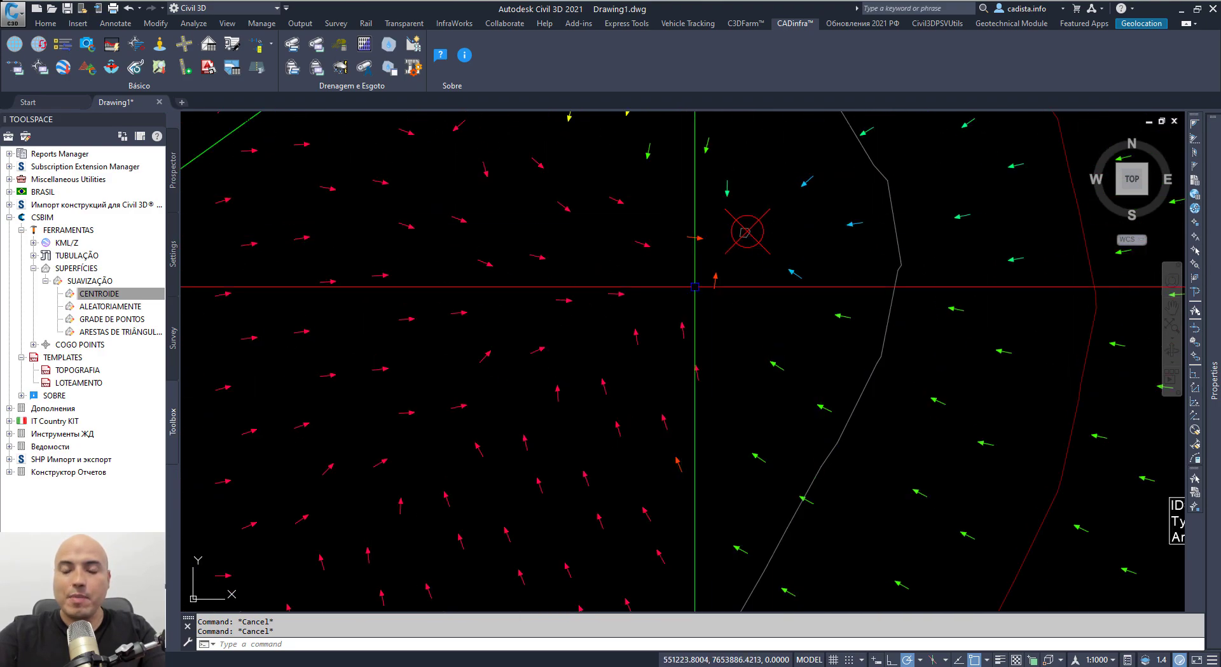
pyautogui.moveTo(878, 342); pyautogui.dragTo(583, 361, button='middle')
pyautogui.scroll(4, 697, 287)
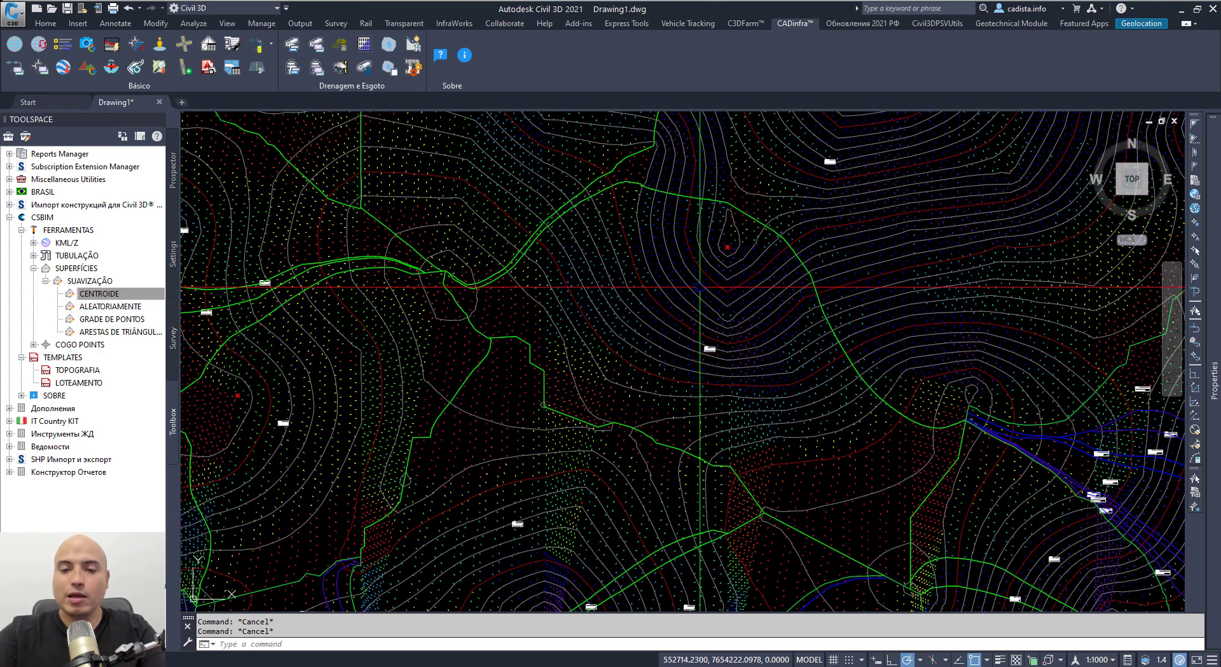
# Create a Water Drop path on the Terreno (Google) surface as a 2D polyline on layer 0, starting just inside the ID 97 watershed's southeastern corner
pyautogui.click(728, 272)
pyautogui.click(714, 270)
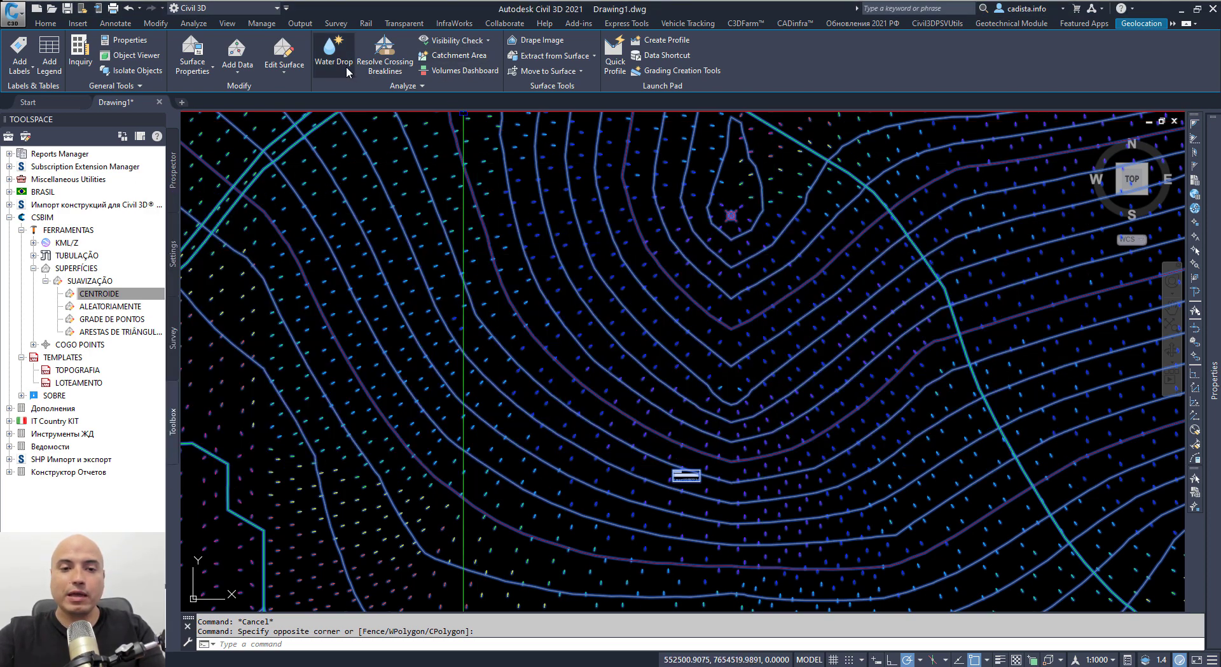
pyautogui.click(342, 66)
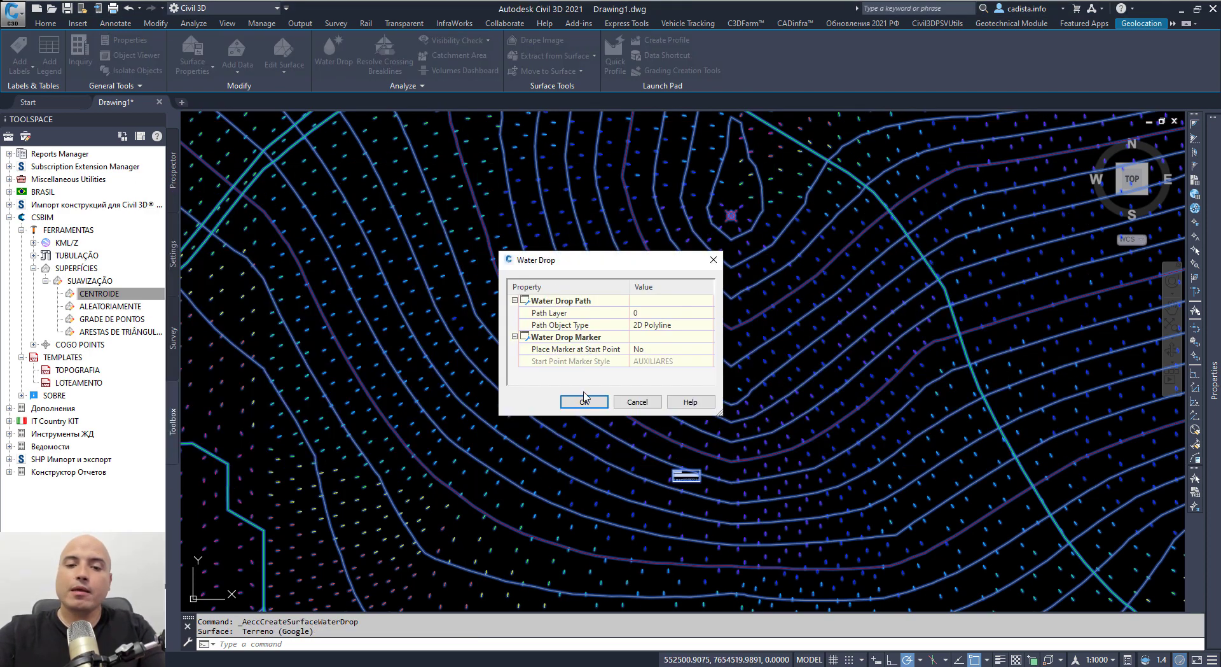
pyautogui.click(583, 400)
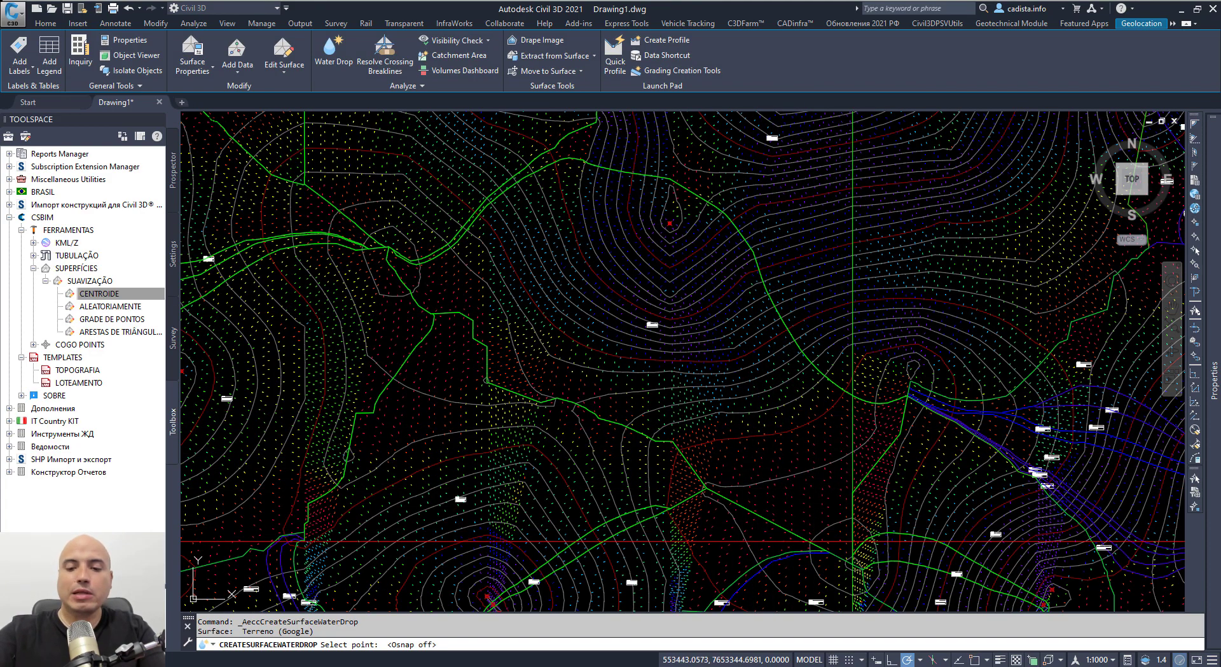
pyautogui.scroll(6, 849, 550)
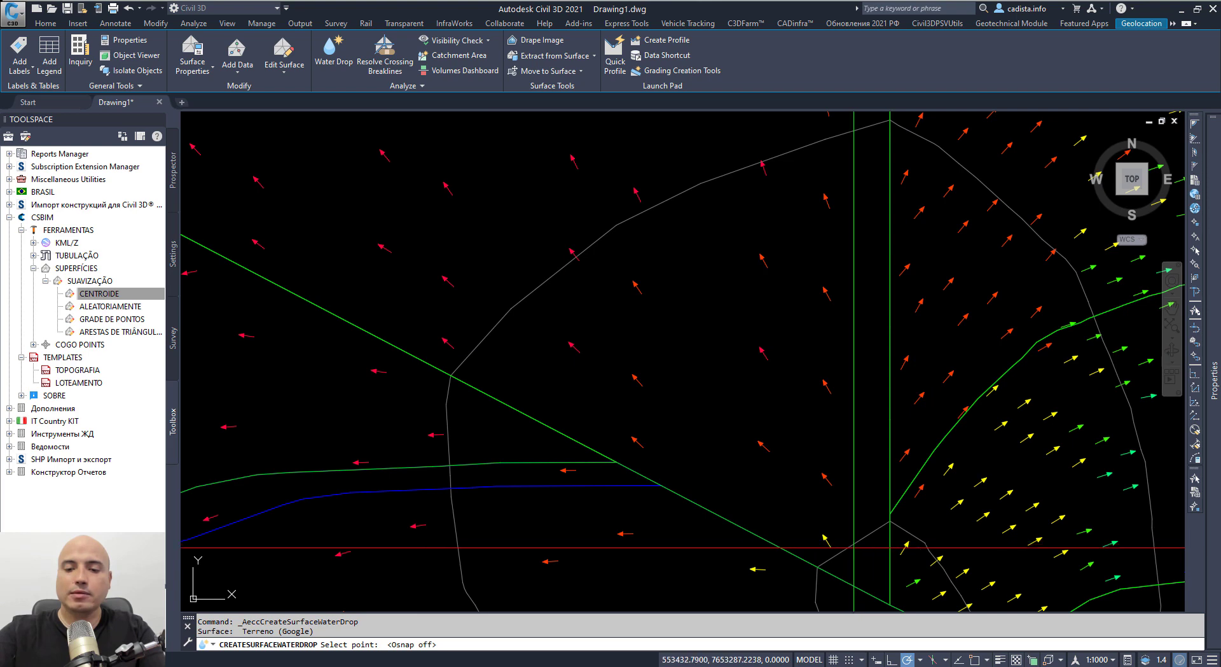
pyautogui.click(866, 560)
pyautogui.press('Return')
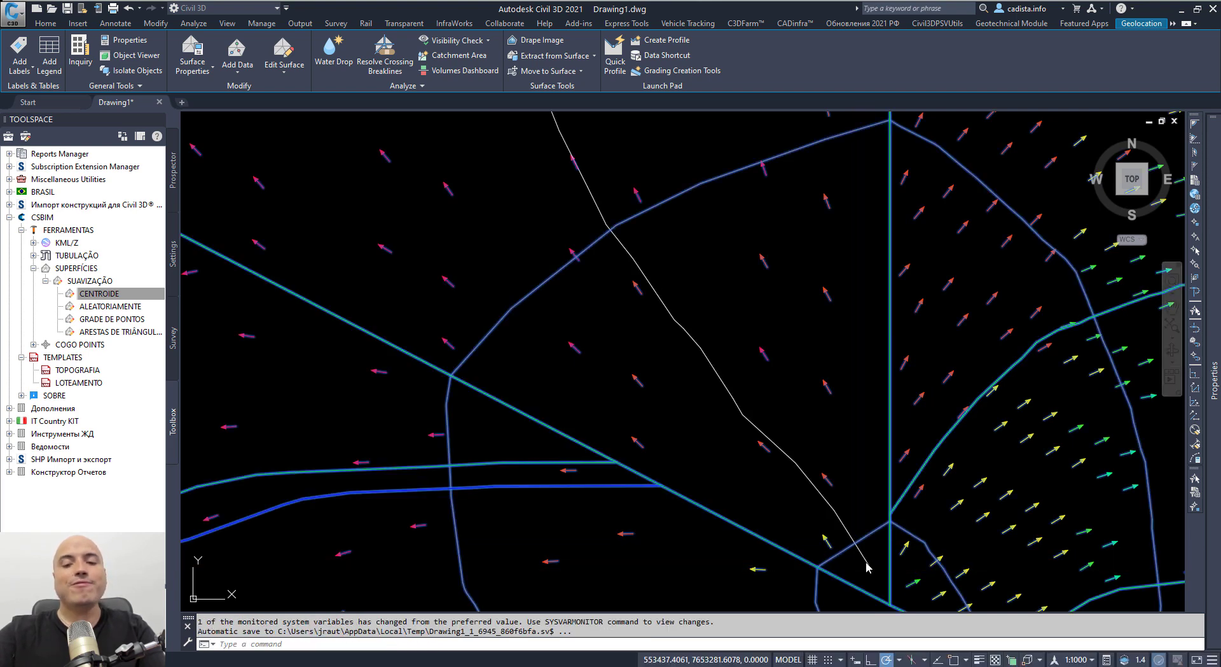
pyautogui.press('Escape')
pyautogui.press('Escape')
# Select the water drop path and follow it from its start point to the depression's drain point
pyautogui.click(862, 555)
pyautogui.press('Escape')
pyautogui.press('Escape')
pyautogui.click(865, 556)
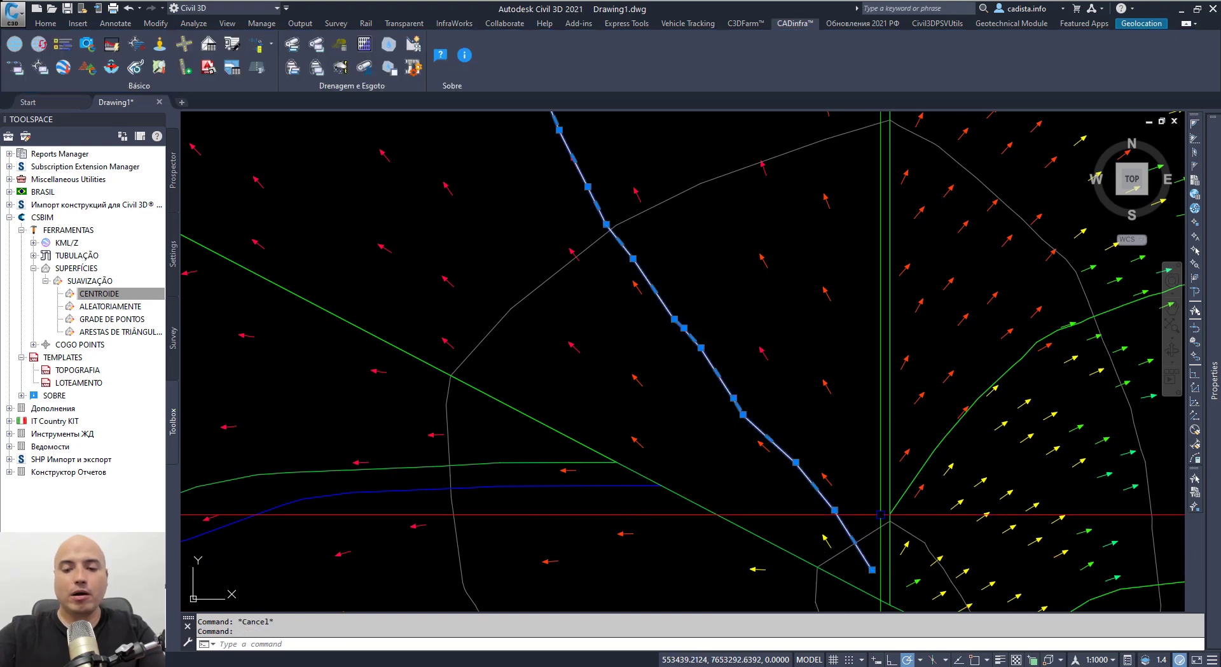
pyautogui.scroll(-6, 880, 515)
pyautogui.scroll(-2, 882, 513)
pyautogui.moveTo(826, 378); pyautogui.dragTo(878, 597, button='middle')
pyautogui.scroll(8, 645, 202)
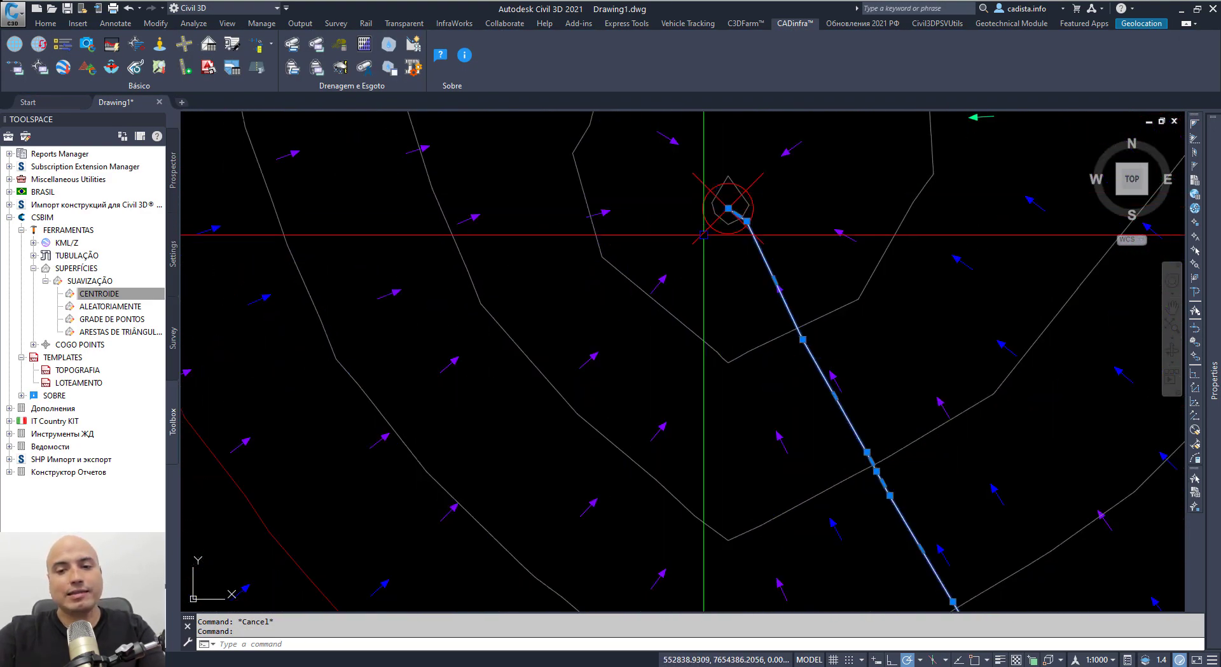
pyautogui.scroll(-6, 708, 187)
pyautogui.scroll(-6, 708, 186)
pyautogui.scroll(5, 778, 347)
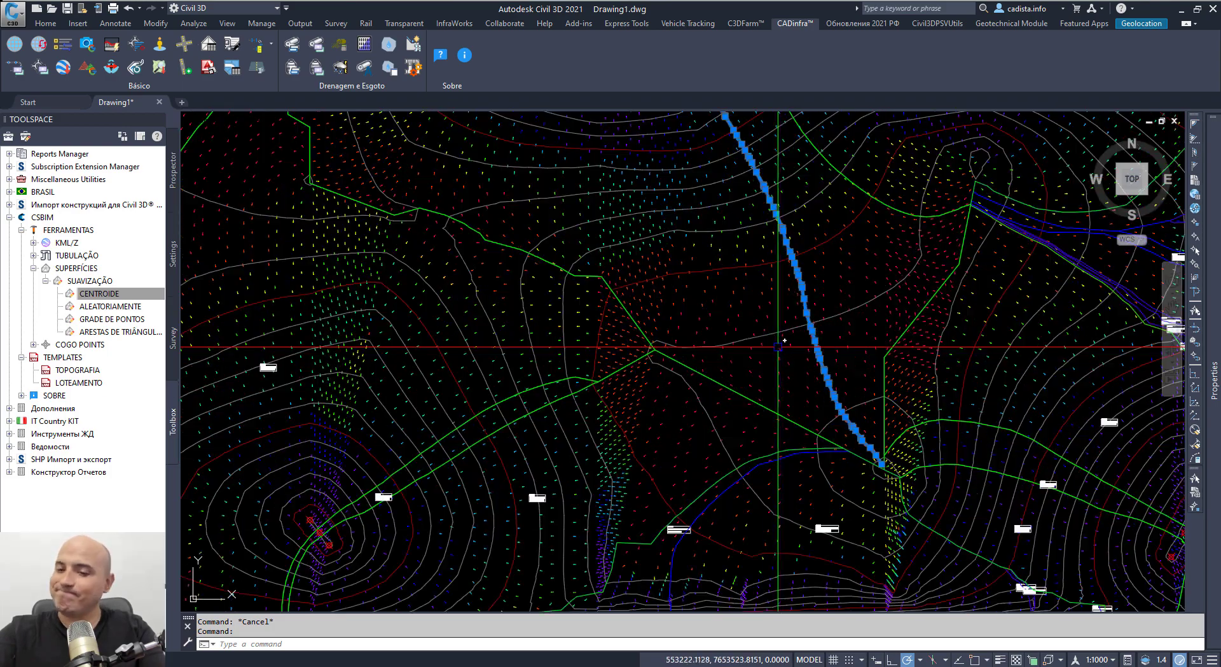
# Highlight the whole water drop path again to compare its course with the surrounding watershed boundary
pyautogui.press('Escape')
pyautogui.scroll(-3, 778, 346)
pyautogui.click(723, 388)
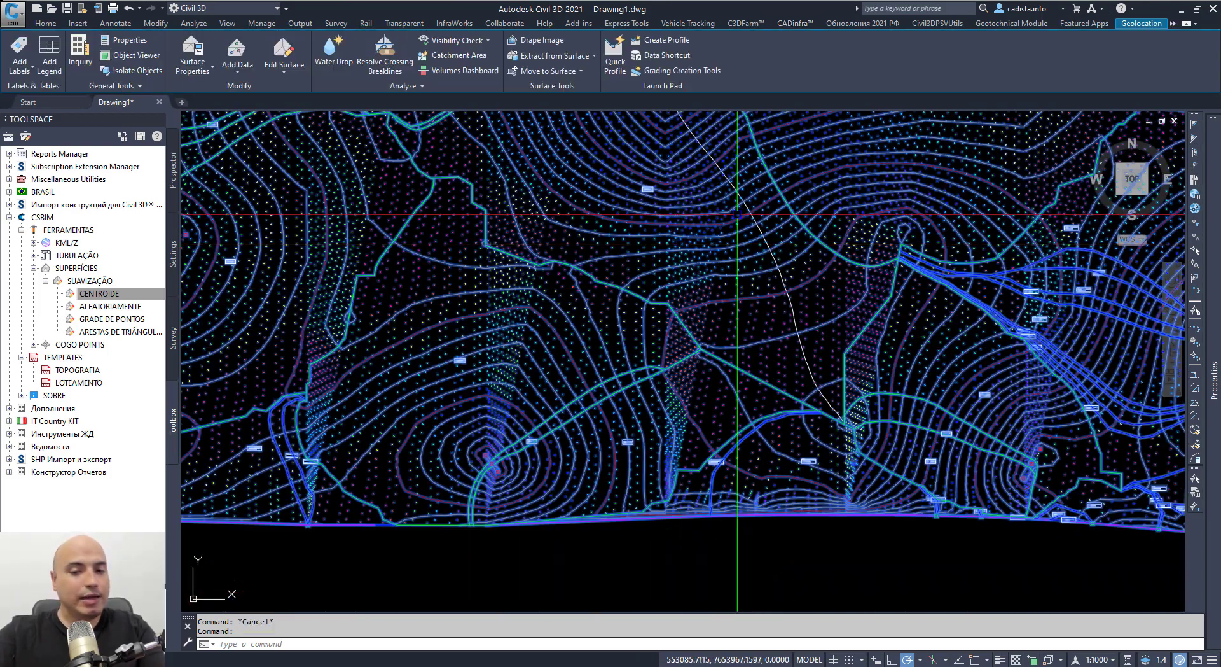
pyautogui.scroll(5, 723, 388)
pyautogui.press('Escape')
pyautogui.scroll(-1, 723, 388)
pyautogui.click(729, 326)
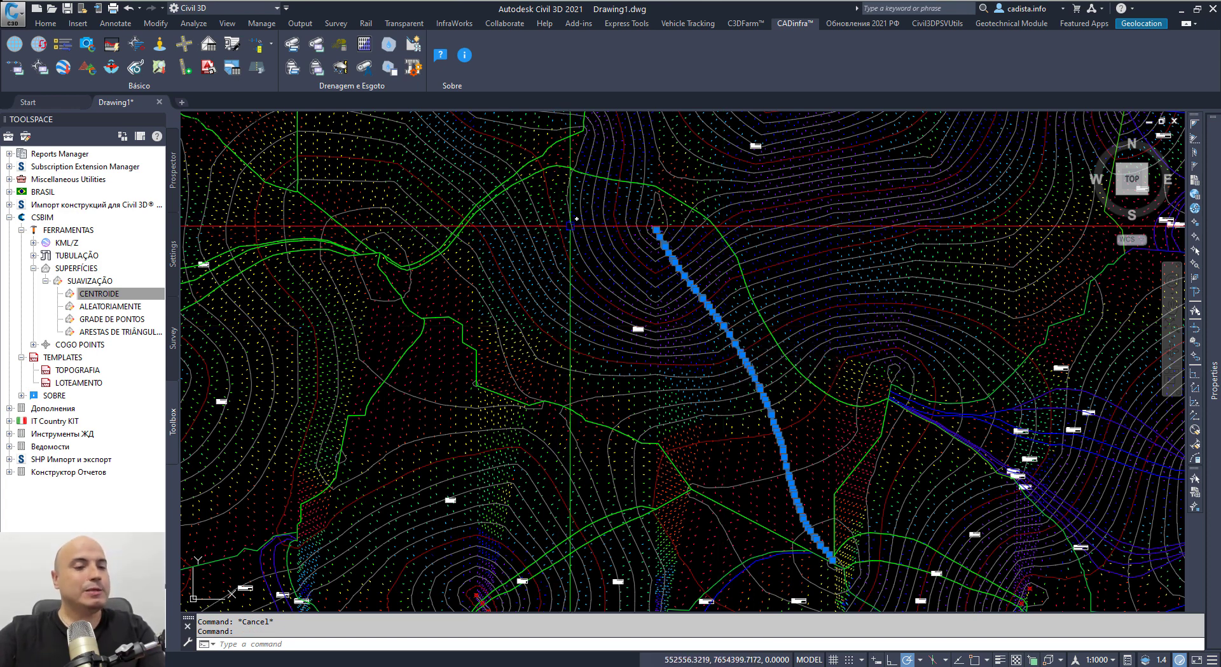
# Start Water Drop on the Terreno (Google) surface and trace a path from just east of the existing path's start, across the vertical watershed boundary
pyautogui.press('Escape')
pyautogui.click(601, 234)
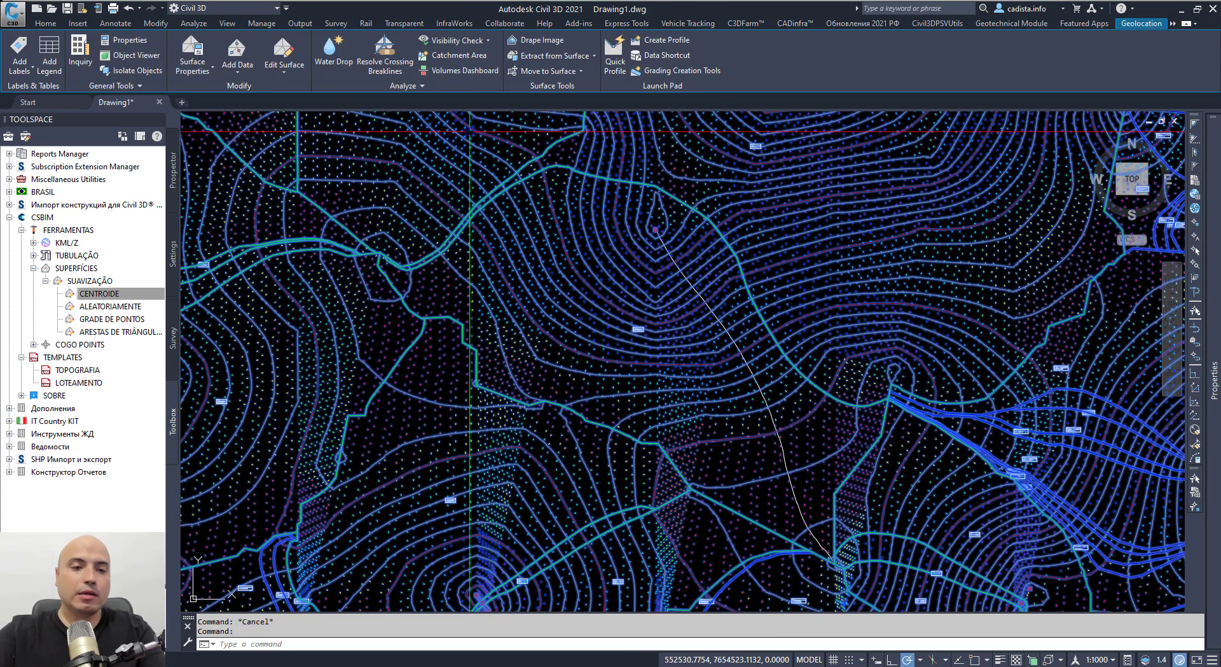
pyautogui.click(333, 51)
pyautogui.press('Return')
pyautogui.moveTo(996, 503); pyautogui.dragTo(763, 251, button='middle')
pyautogui.scroll(7, 633, 303)
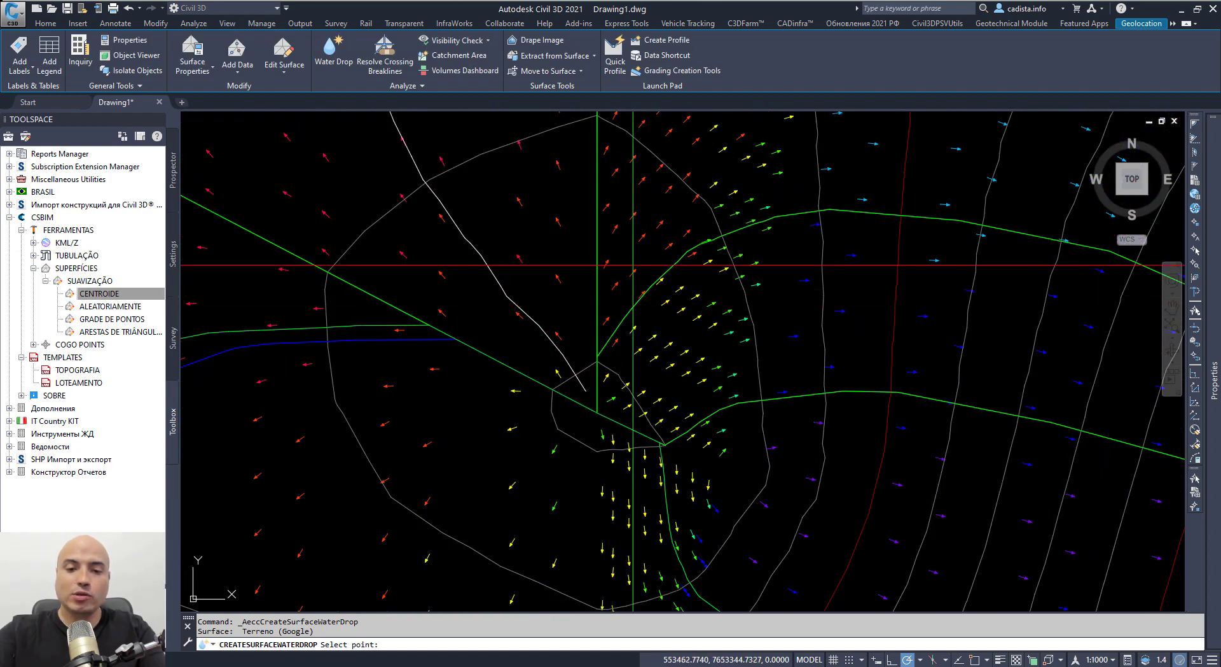
pyautogui.click(597, 272)
pyautogui.scroll(-3, 597, 273)
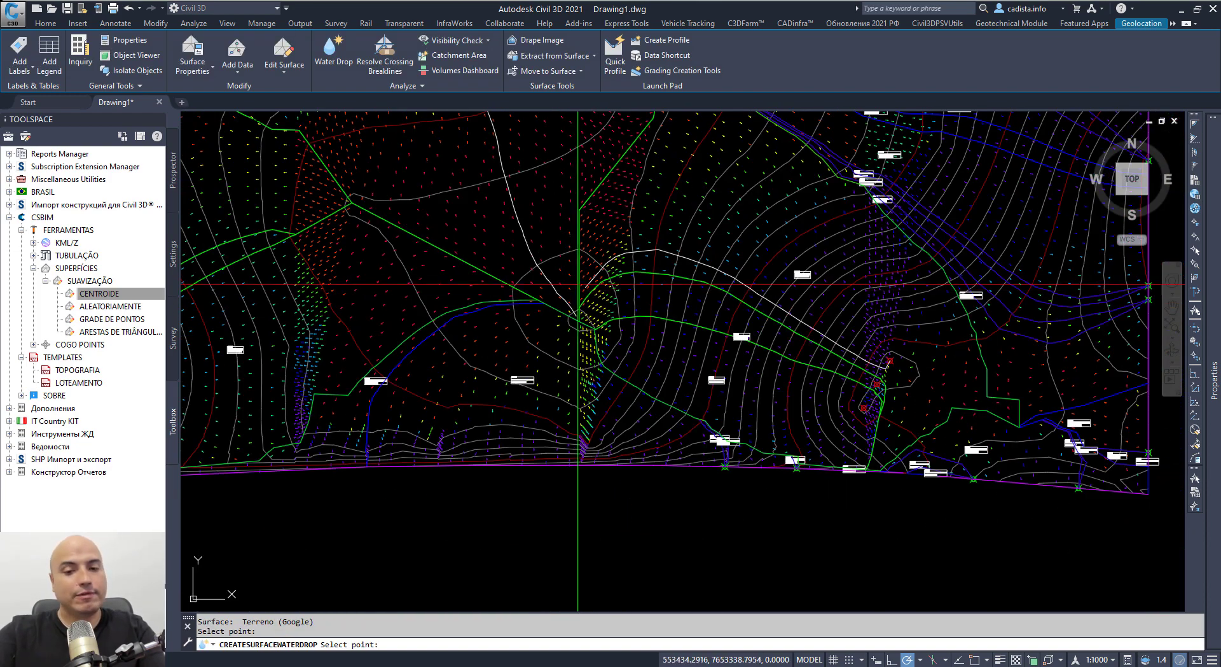
# Trace another water drop path from the small summit farther northeast, where the watershed boundaries meet above the bundle of blue lines
pyautogui.scroll(3, 827, 382)
pyautogui.scroll(-8, 882, 373)
pyautogui.moveTo(739, 217); pyautogui.dragTo(613, 404, button='middle')
pyautogui.scroll(8, 649, 438)
pyautogui.scroll(-3, 650, 439)
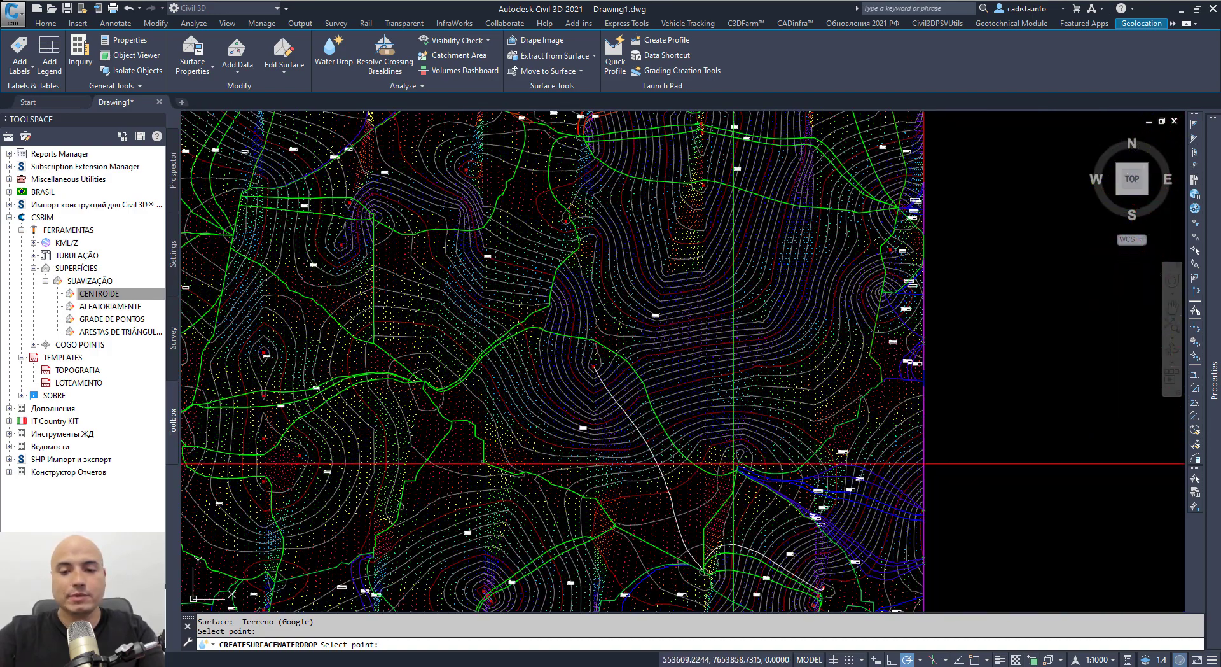
pyautogui.scroll(5, 738, 462)
pyautogui.scroll(-2, 795, 392)
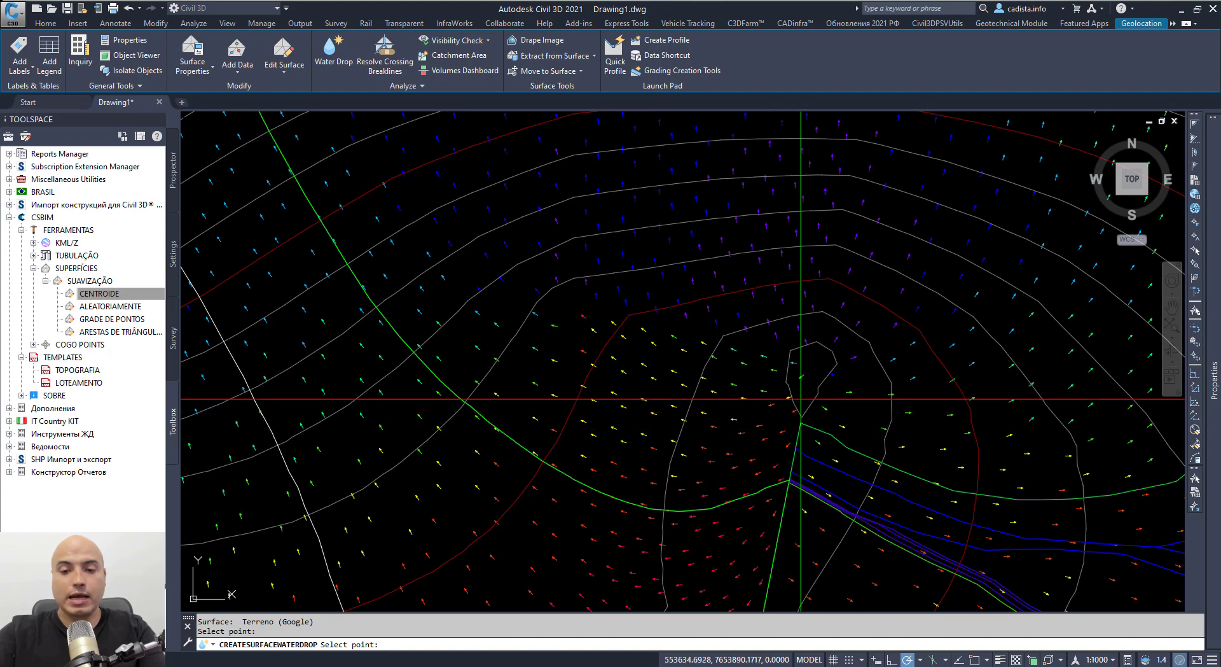
pyautogui.click(800, 390)
pyautogui.scroll(-5, 804, 389)
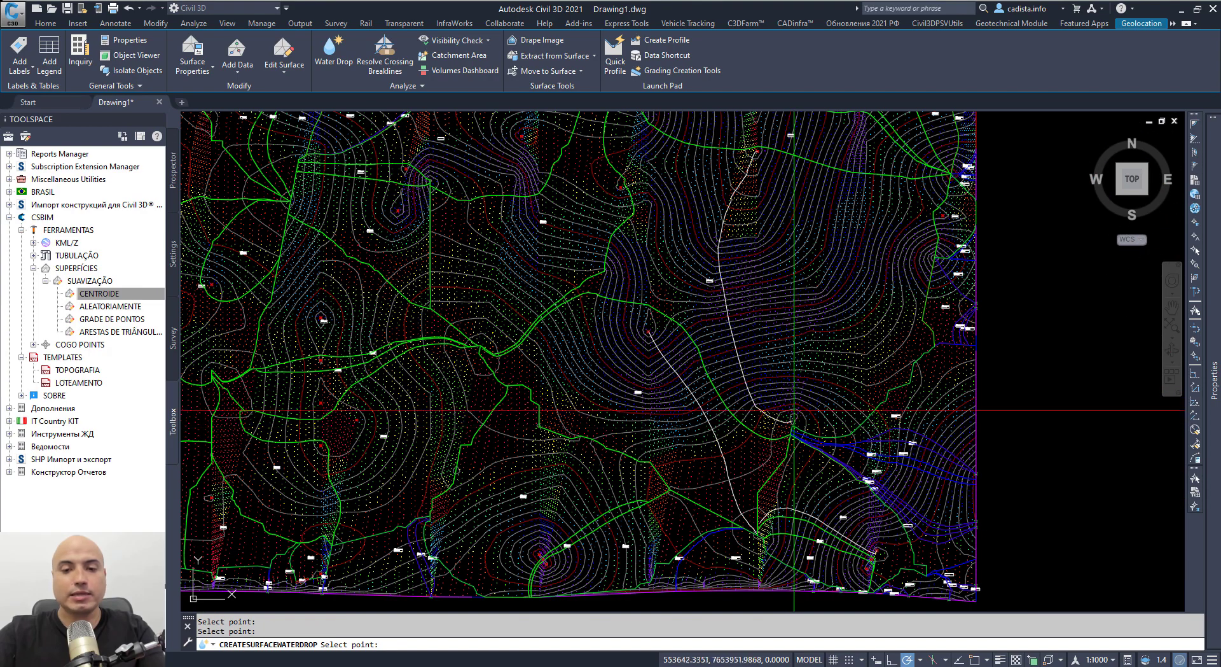
# Trace a water drop path from the southeastern corner of the northwestern depression watershed, just west of its straight vertical boundary
pyautogui.moveTo(804, 389)
pyautogui.mouseDown(button='middle')
pyautogui.moveTo(699, 512)
pyautogui.moveTo(984, 392)
pyautogui.moveTo(1055, 257)
pyautogui.moveTo(980, 304)
pyautogui.mouseUp(button='middle')
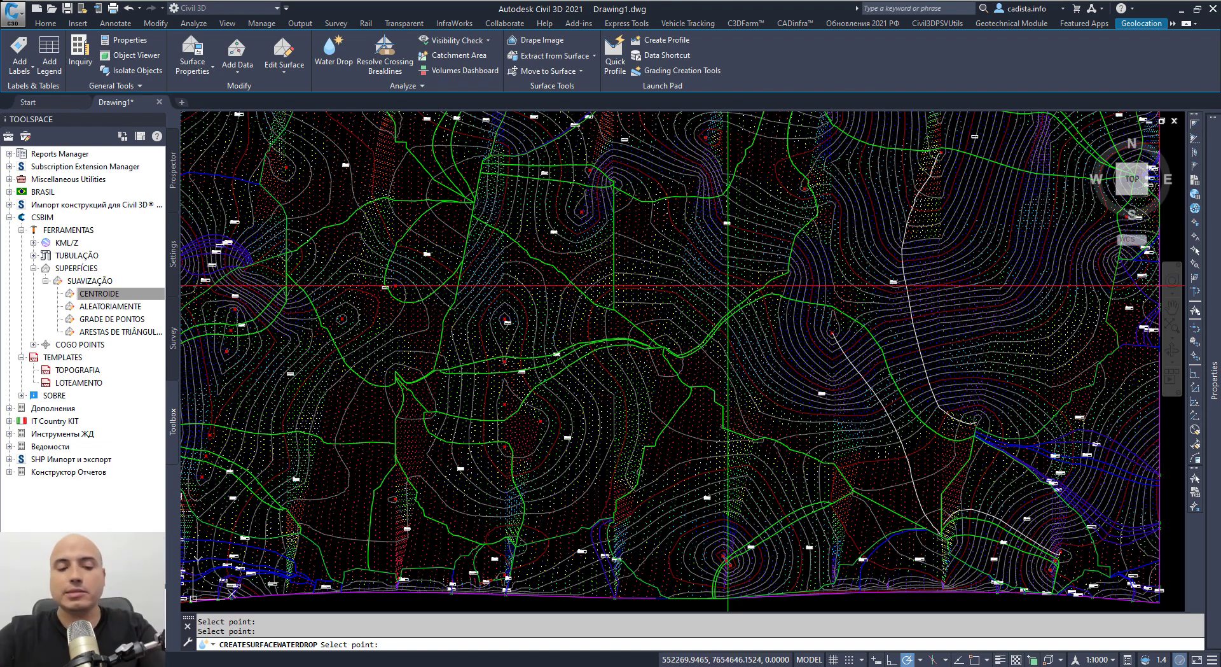
pyautogui.scroll(-4, 683, 307)
pyautogui.scroll(6, 677, 393)
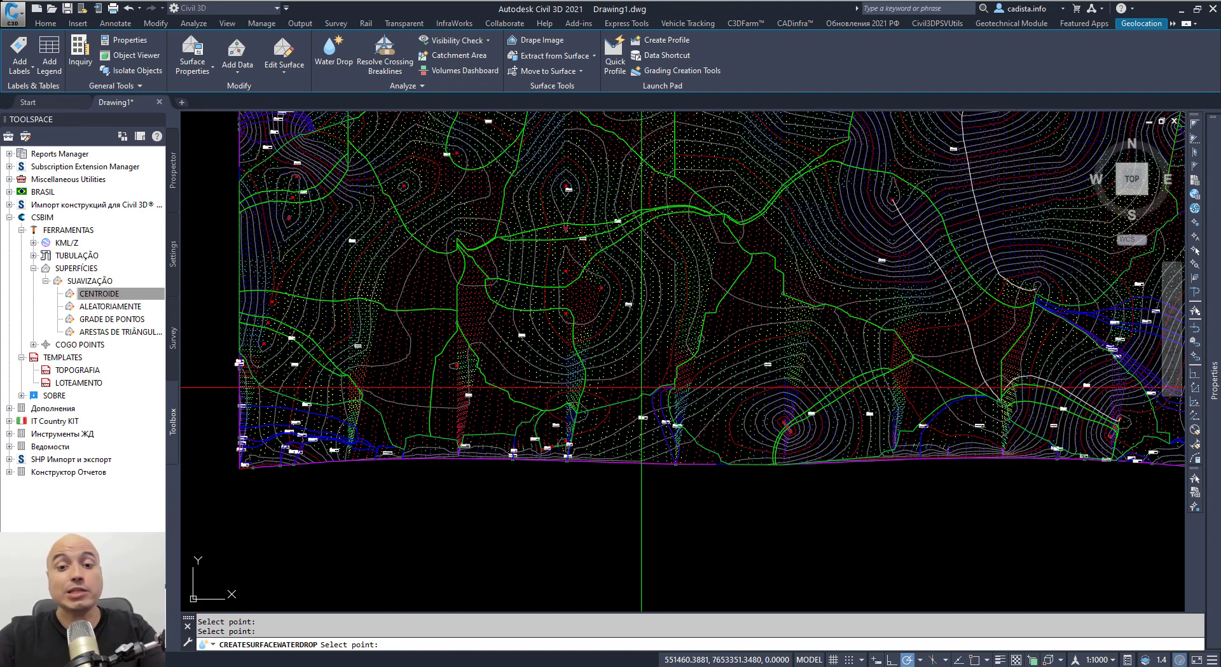
pyautogui.moveTo(681, 268); pyautogui.dragTo(600, 547, button='middle')
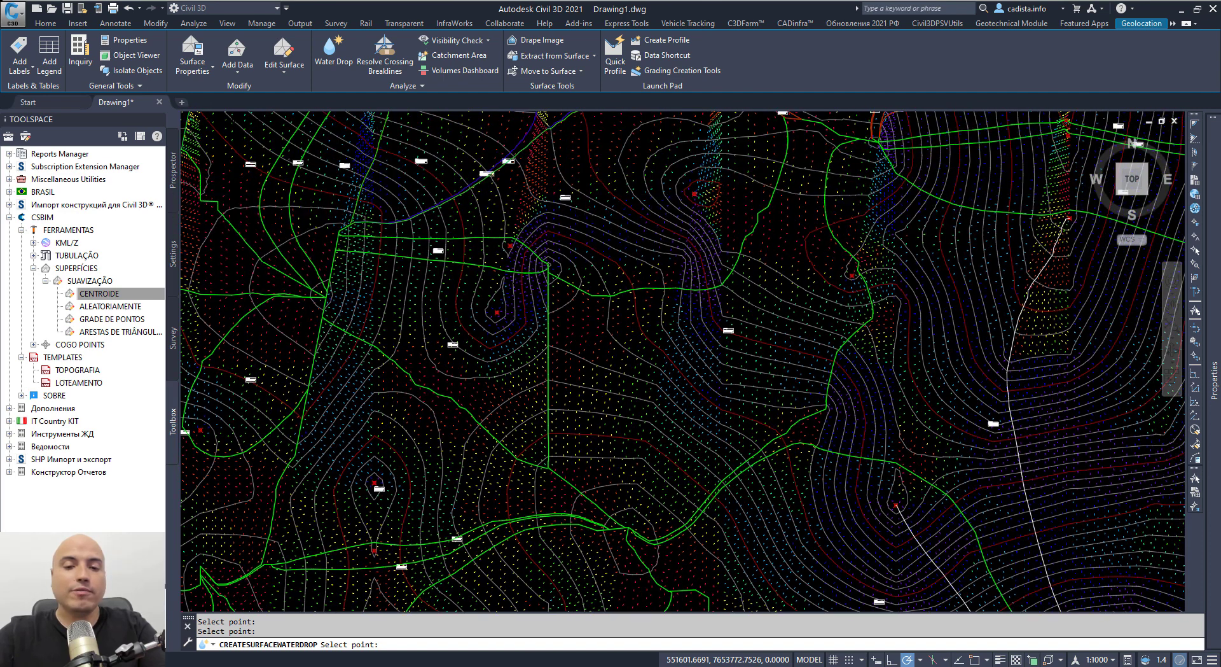
pyautogui.moveTo(573, 551)
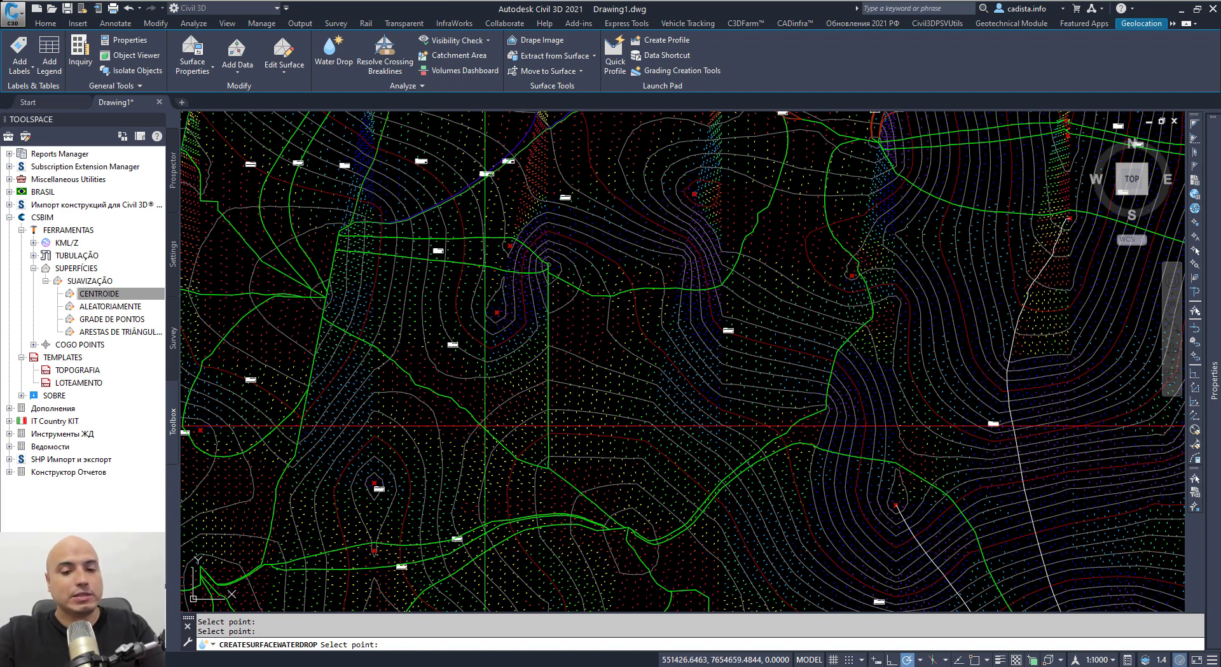
pyautogui.scroll(4, 482, 426)
pyautogui.click(585, 437)
pyautogui.moveTo(589, 370); pyautogui.dragTo(803, 607, button='middle')
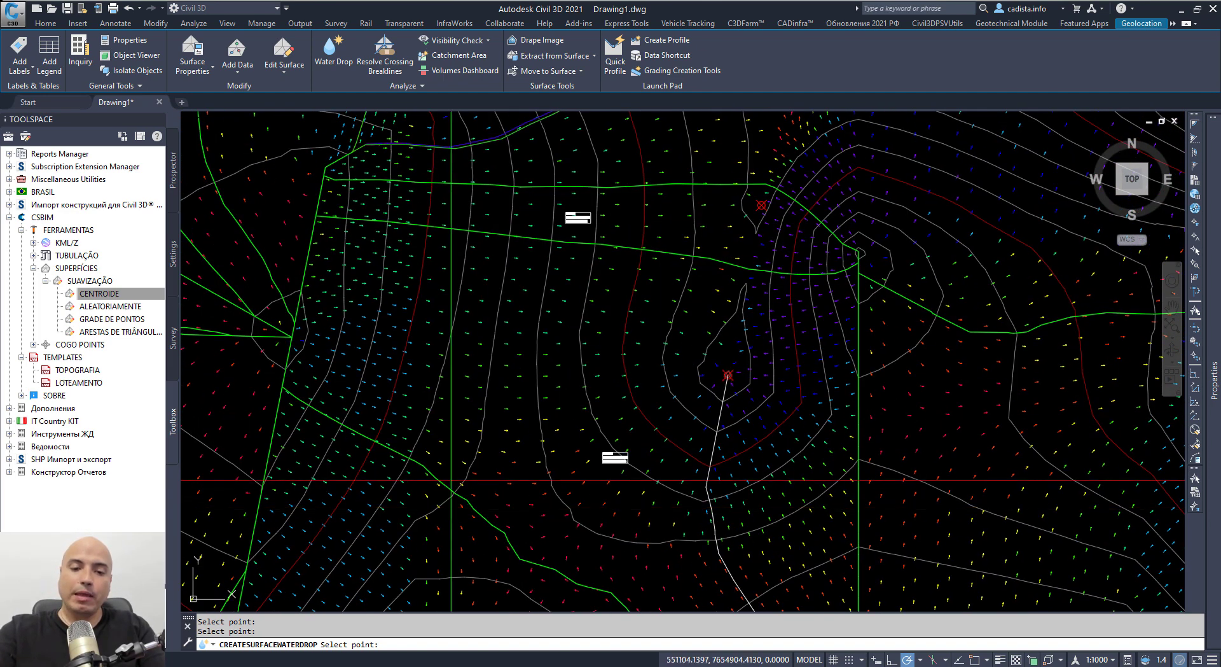
# Add water drop paths from several more points around the same depression watershed, covering its western, eastern and southern slopes
pyautogui.click(385, 410)
pyautogui.click(372, 298)
pyautogui.click(857, 294)
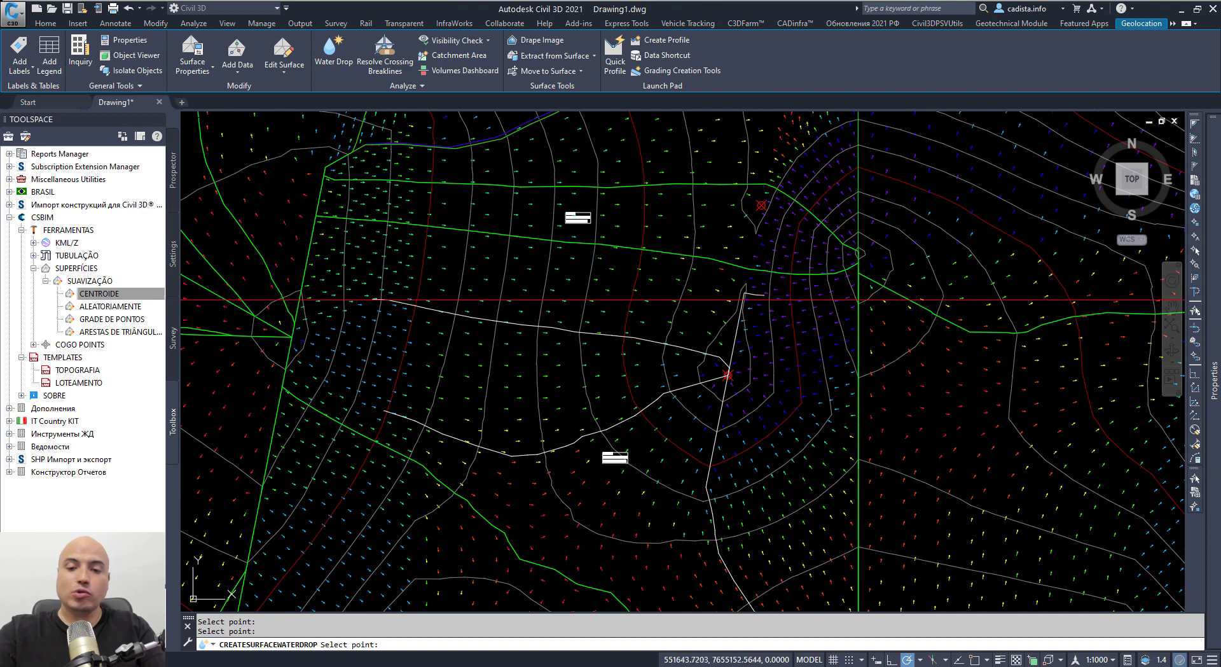
pyautogui.click(764, 295)
pyautogui.click(829, 437)
pyautogui.click(547, 508)
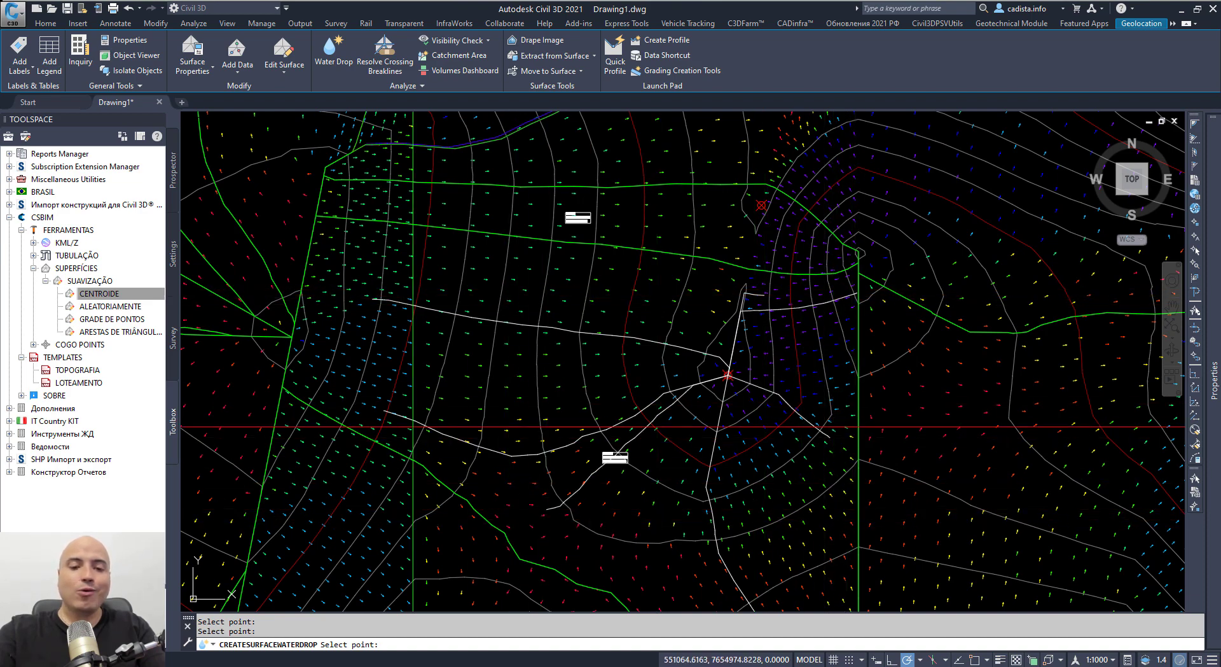
pyautogui.click(313, 367)
pyautogui.scroll(-5, 658, 356)
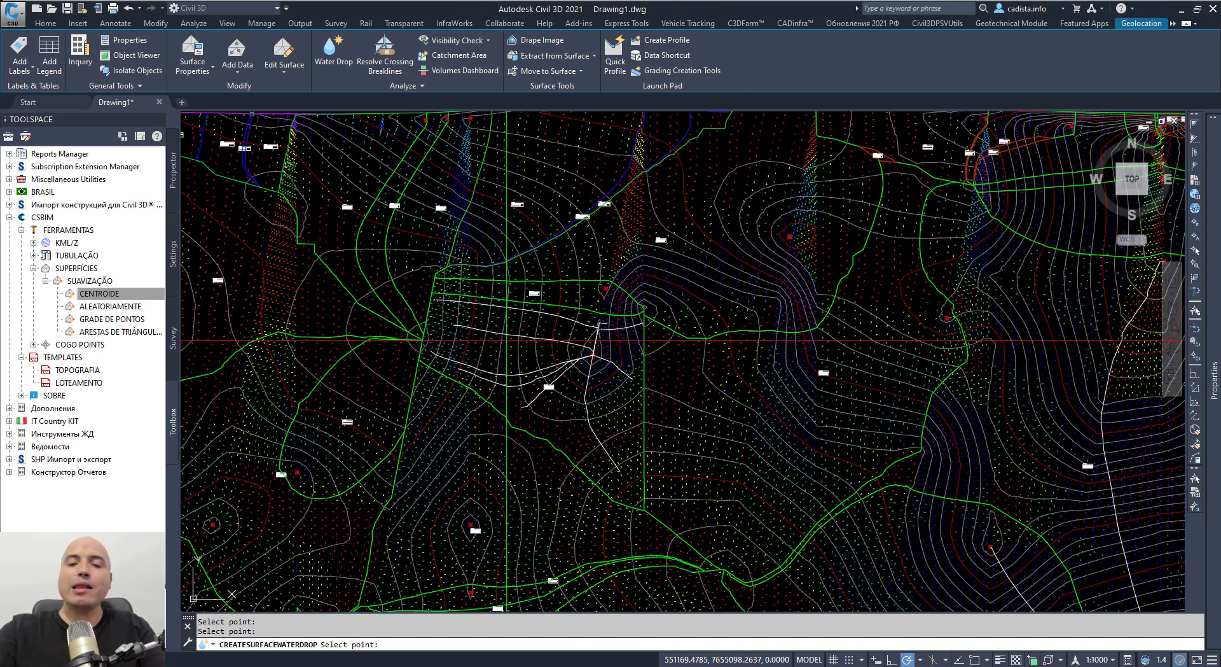
# Trace water drop paths from the southwestern edge and southern tip of the neighbouring watershed to the east, and end the Water Drop command
pyautogui.moveTo(820, 445); pyautogui.dragTo(747, 427, button='middle')
pyautogui.scroll(3, 747, 427)
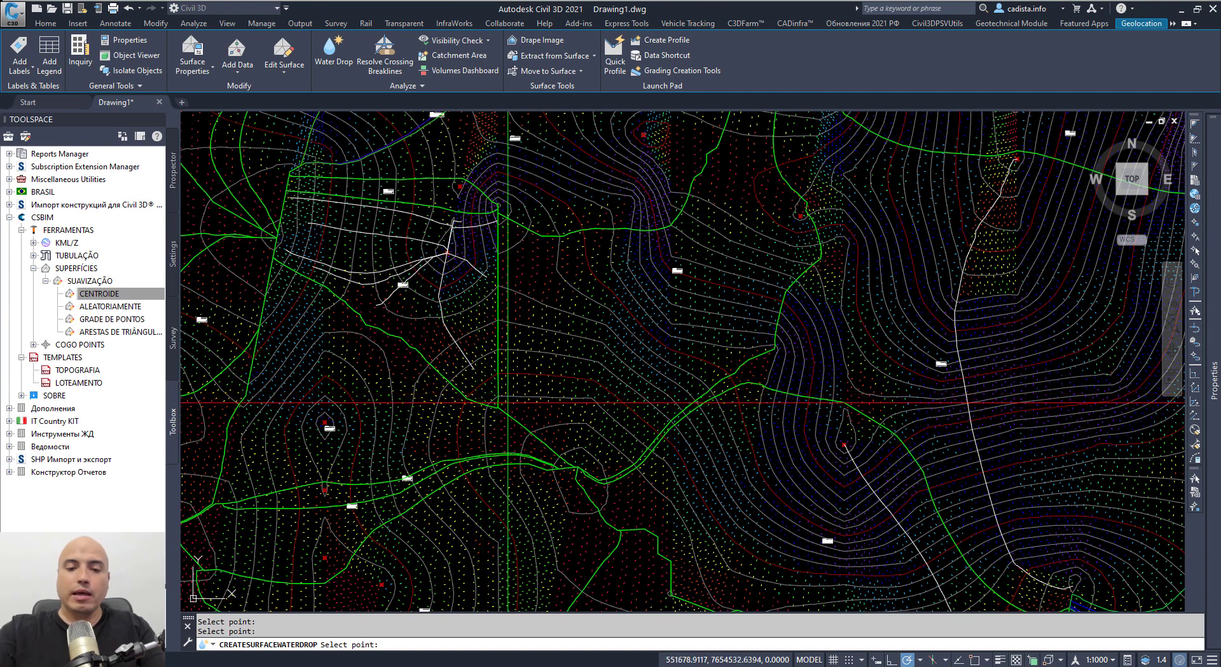
pyautogui.click(601, 459)
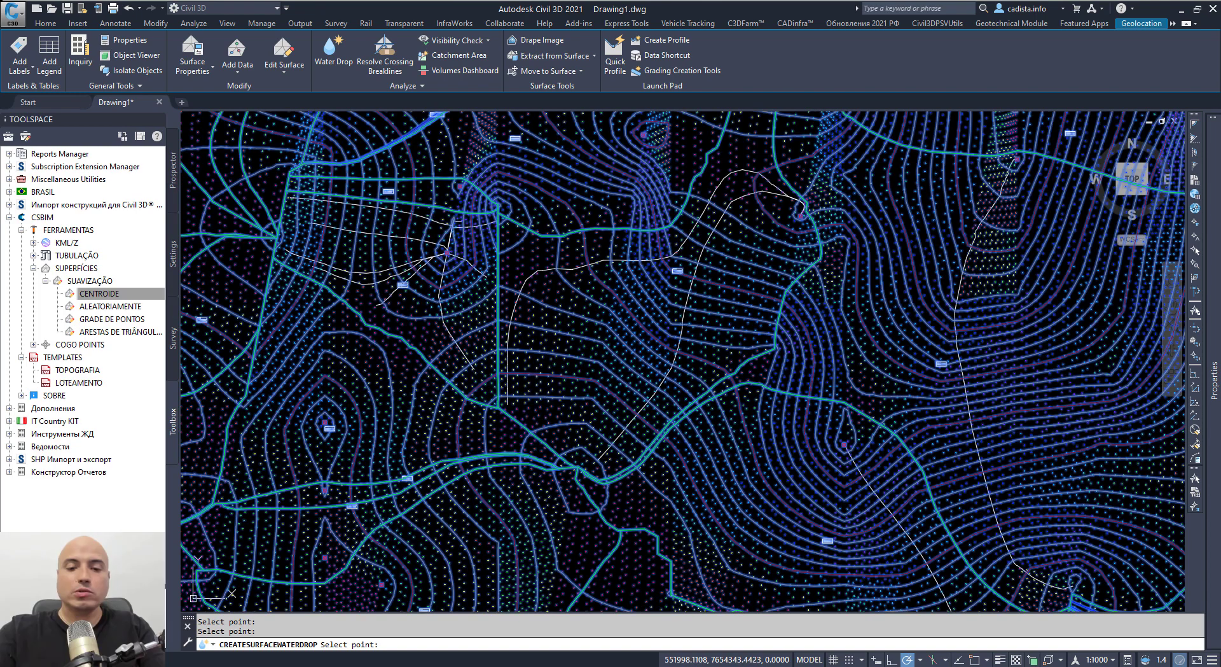
pyautogui.press('Escape')
pyautogui.press('Escape')
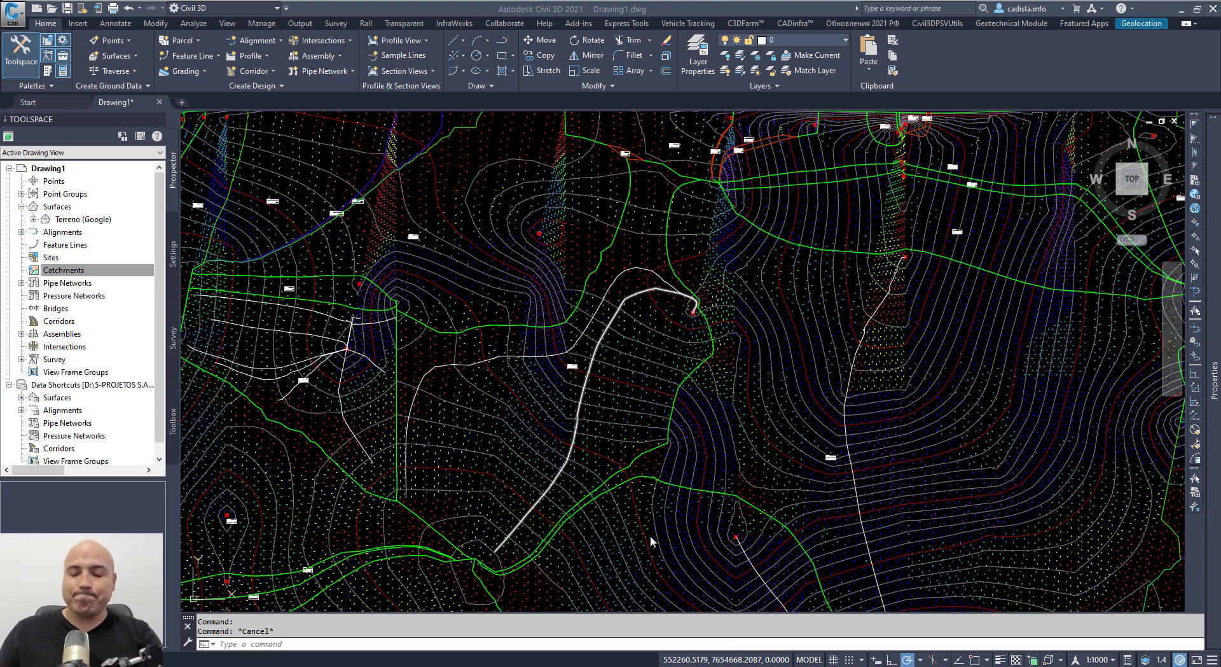
# Switch to the PowerPoint slide show and review the "Estudos de viabilidade" table of land-use restrictions by slope
pyautogui.press('Escape')
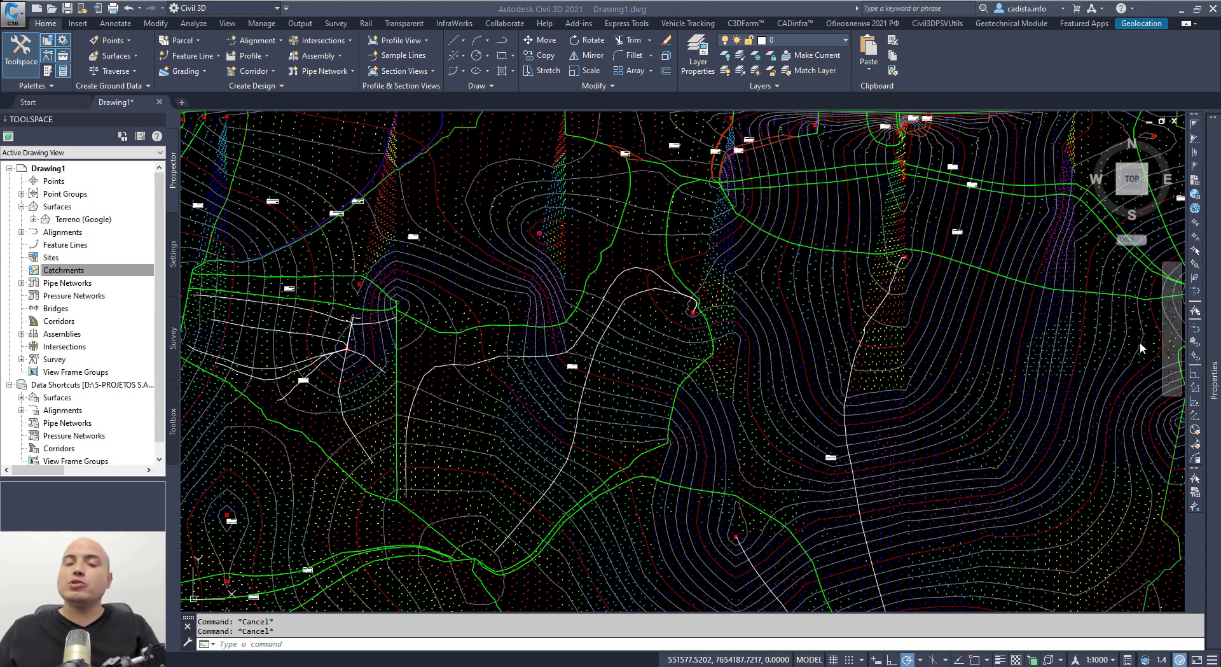
pyautogui.hotkey('alt', 'Tab')
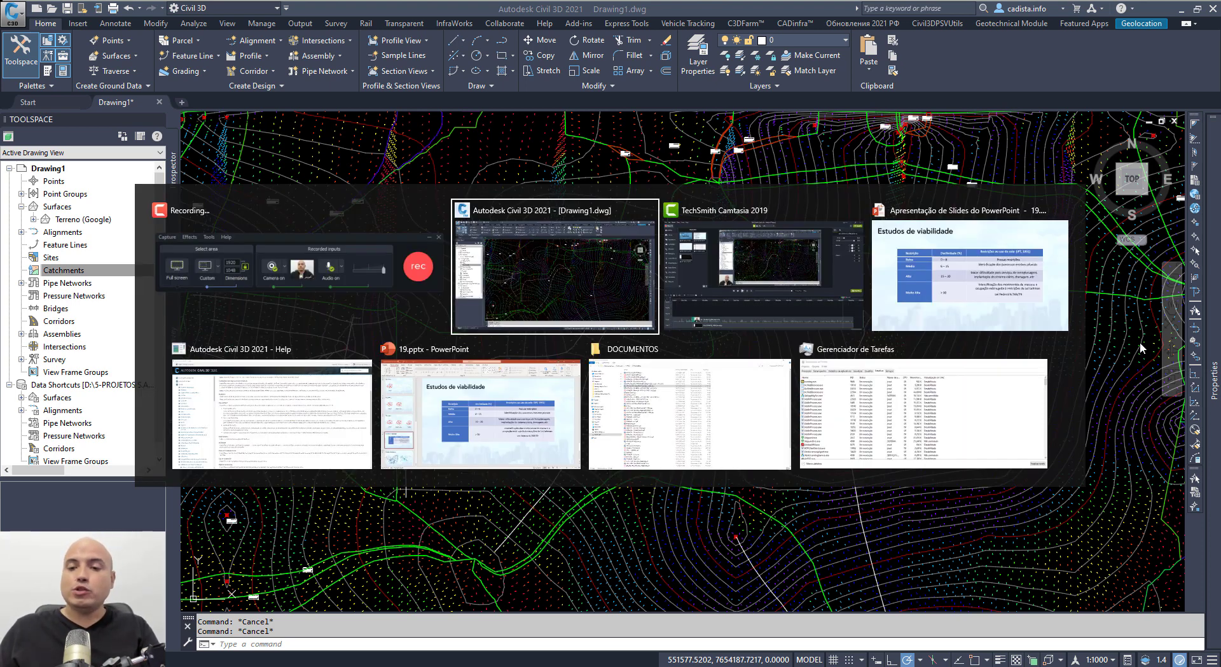
pyautogui.hotkey('alt', 'Tab')
pyautogui.hotkey('alt', 'Tab')
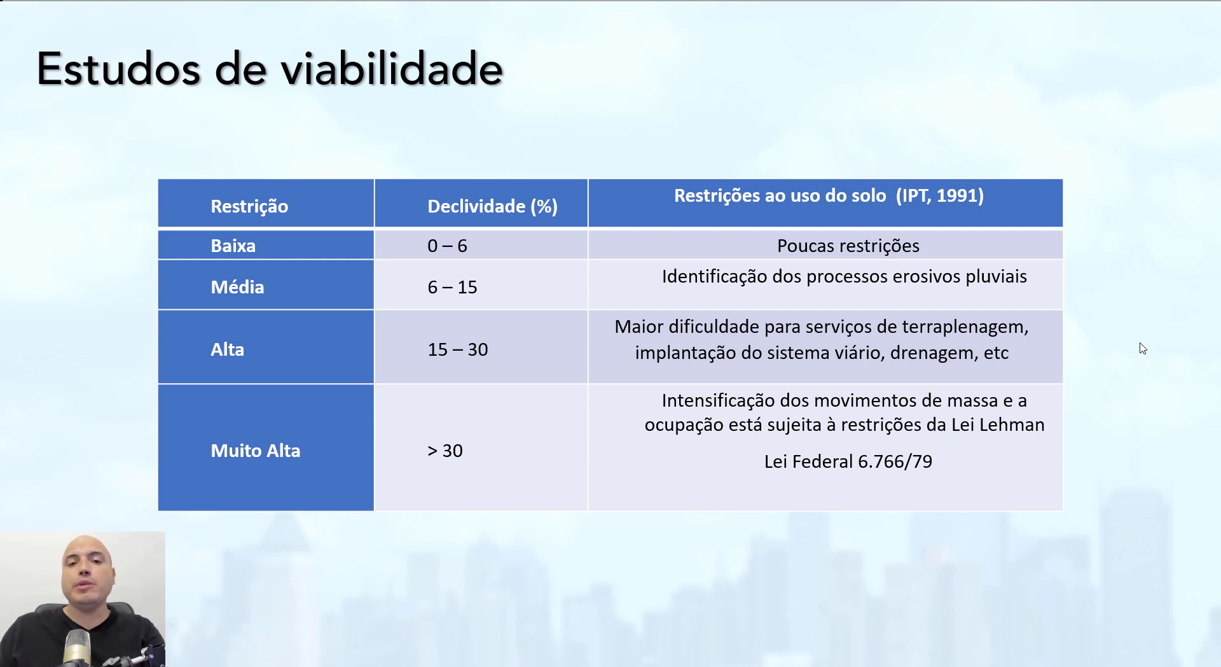
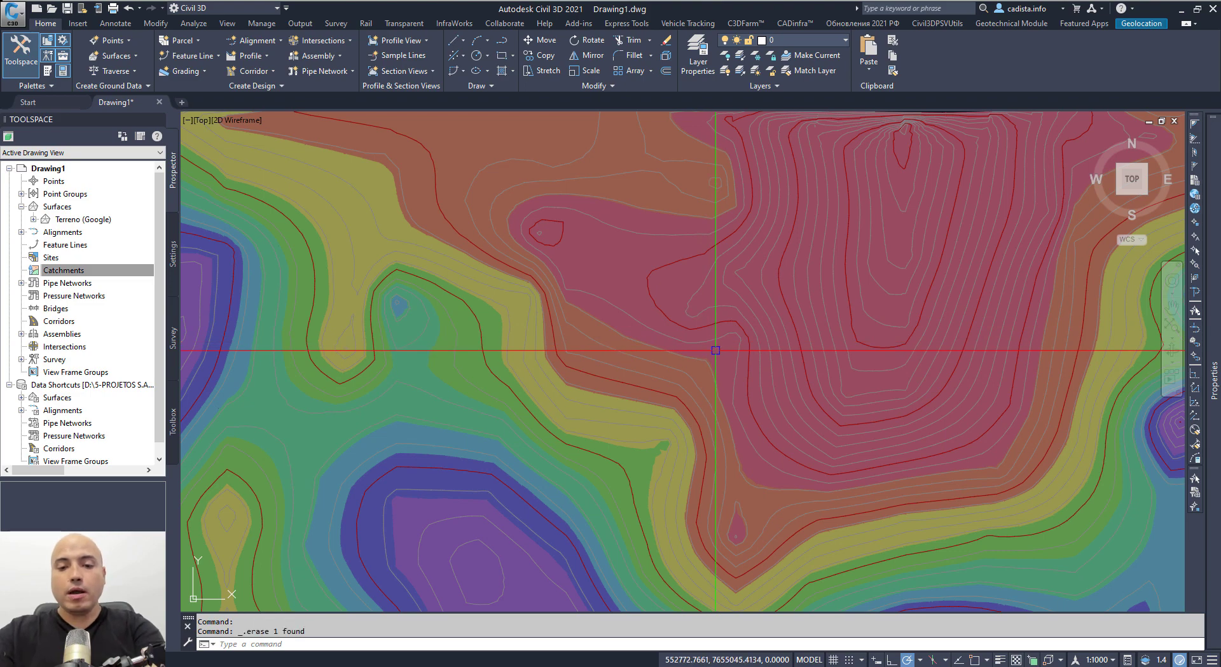
# Open the analysis settings in the Terreno (Google) surface properties and set the analysis type to Slopes
pyautogui.click(665, 343)
pyautogui.rightClick(664, 342)
pyautogui.click(711, 487)
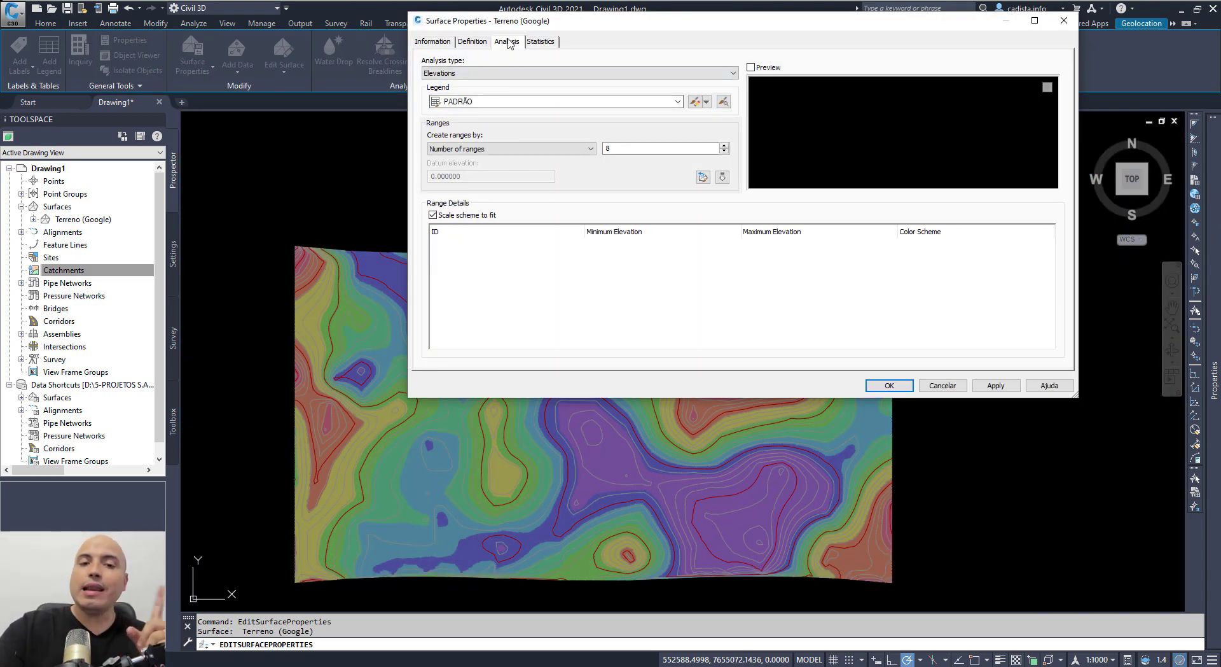
pyautogui.click(496, 73)
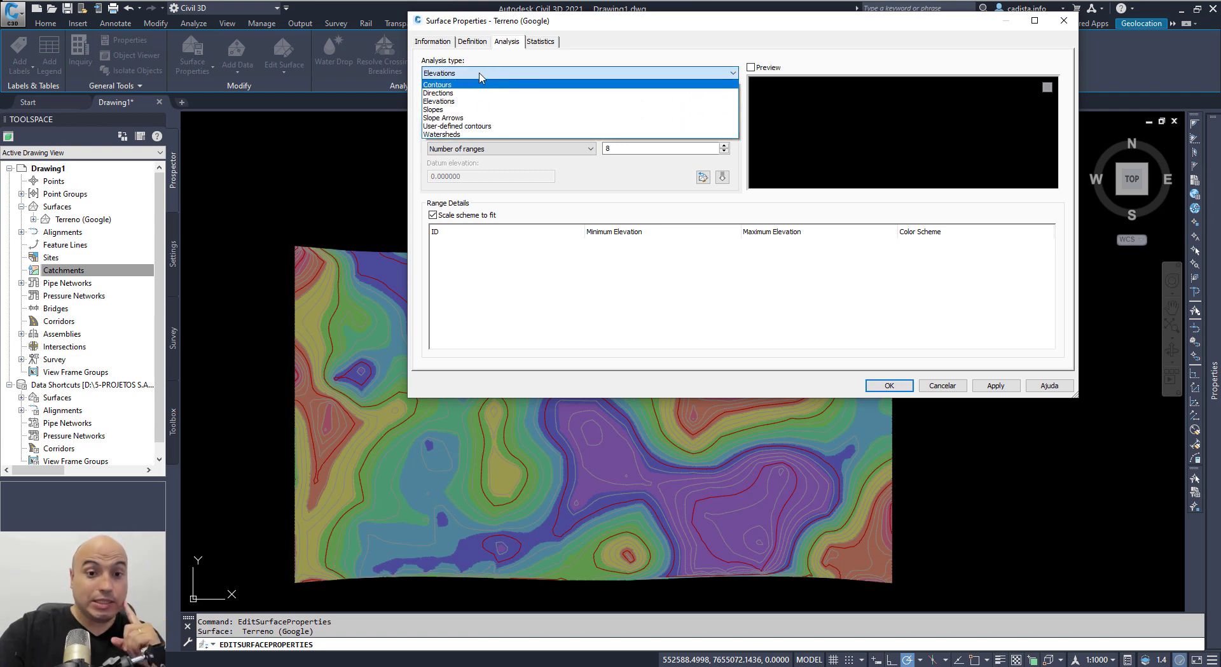
pyautogui.click(460, 110)
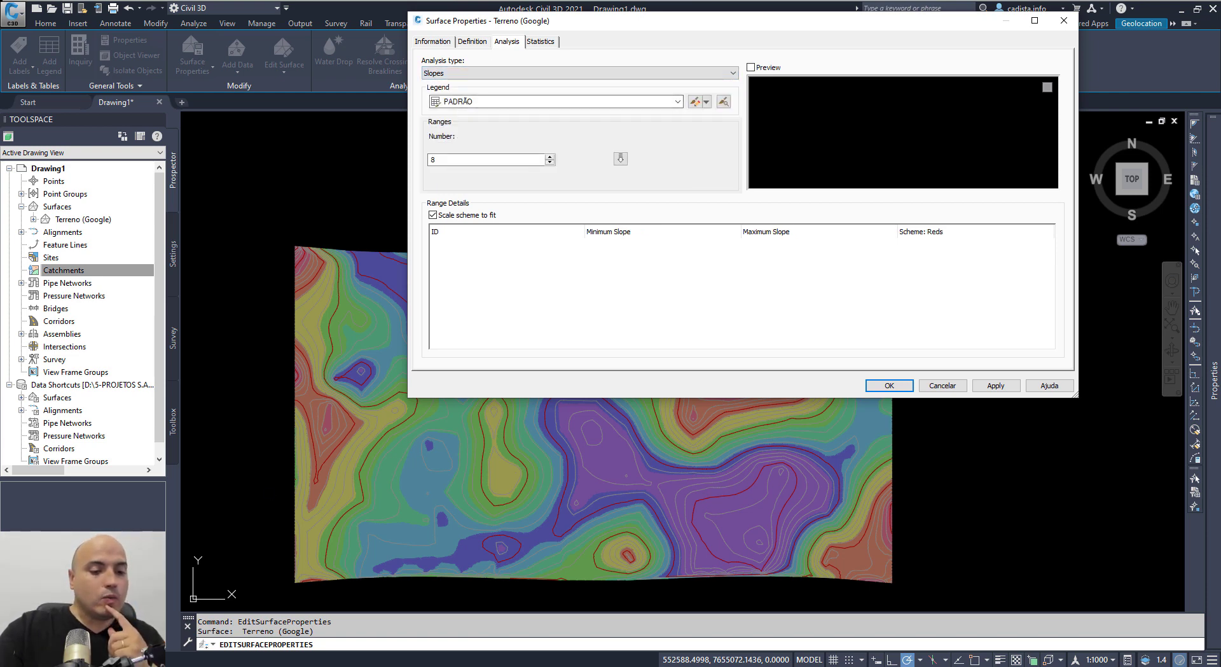
# Check the slope classes on the PowerPoint slide, and generate 4 ranges for the surface's slope analysis
pyautogui.moveTo(197, 665)
pyautogui.click(197, 638)
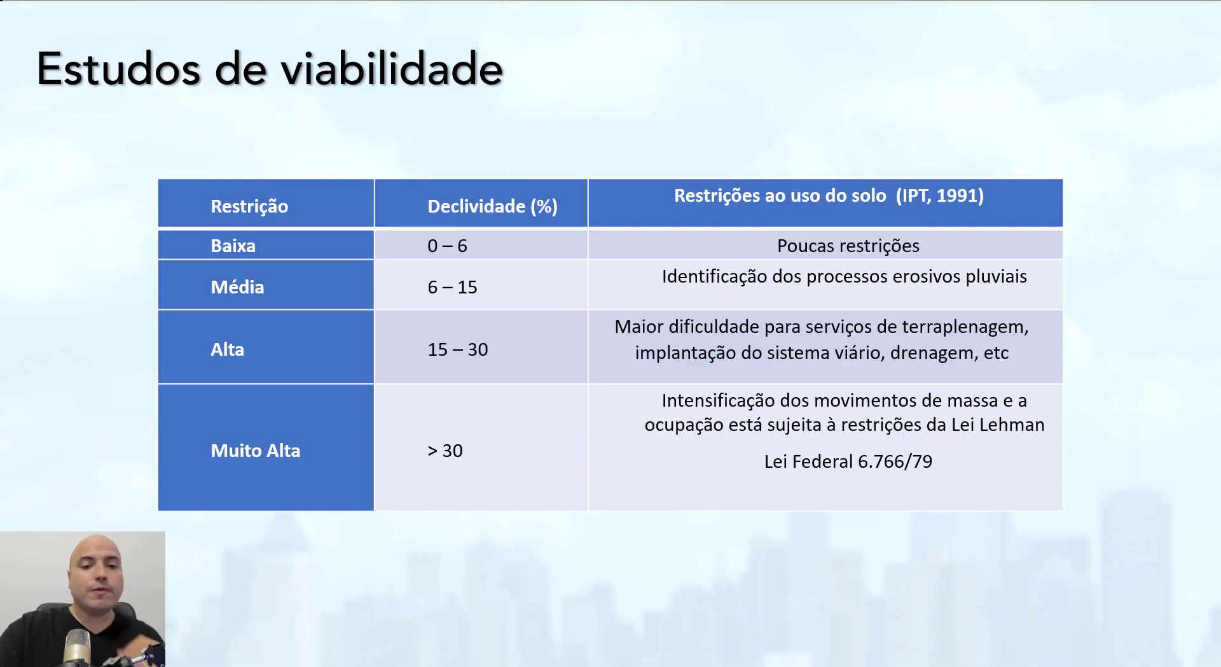
pyautogui.hotkey('alt', 'Tab')
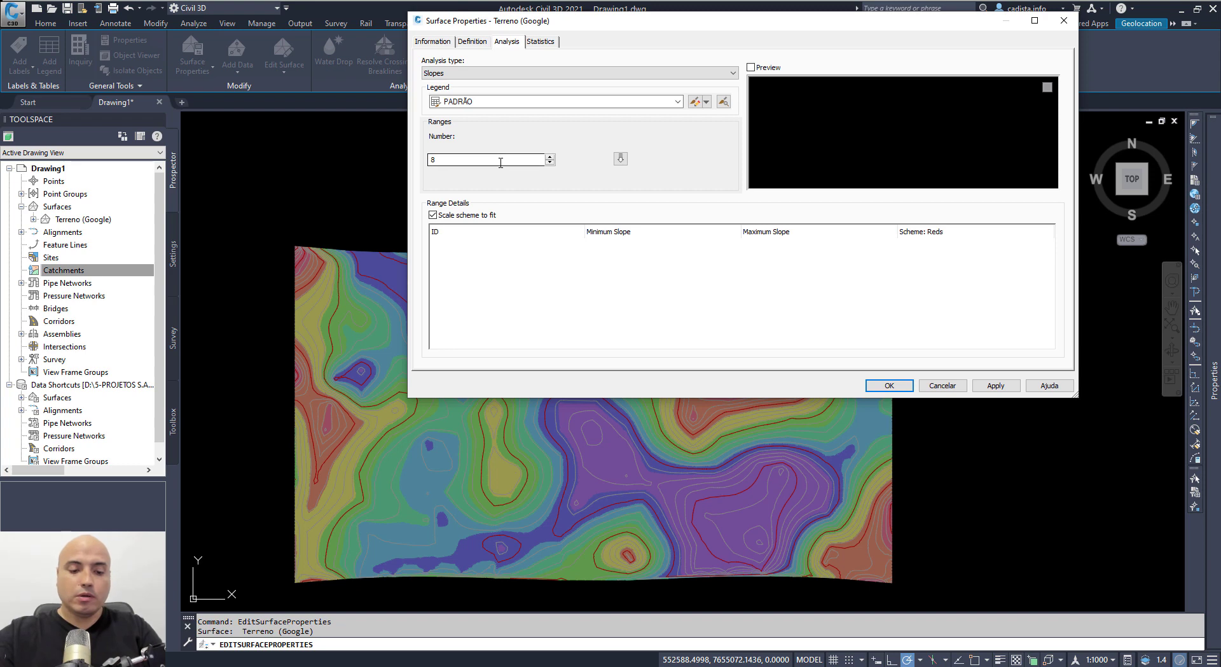
pyautogui.click(620, 158)
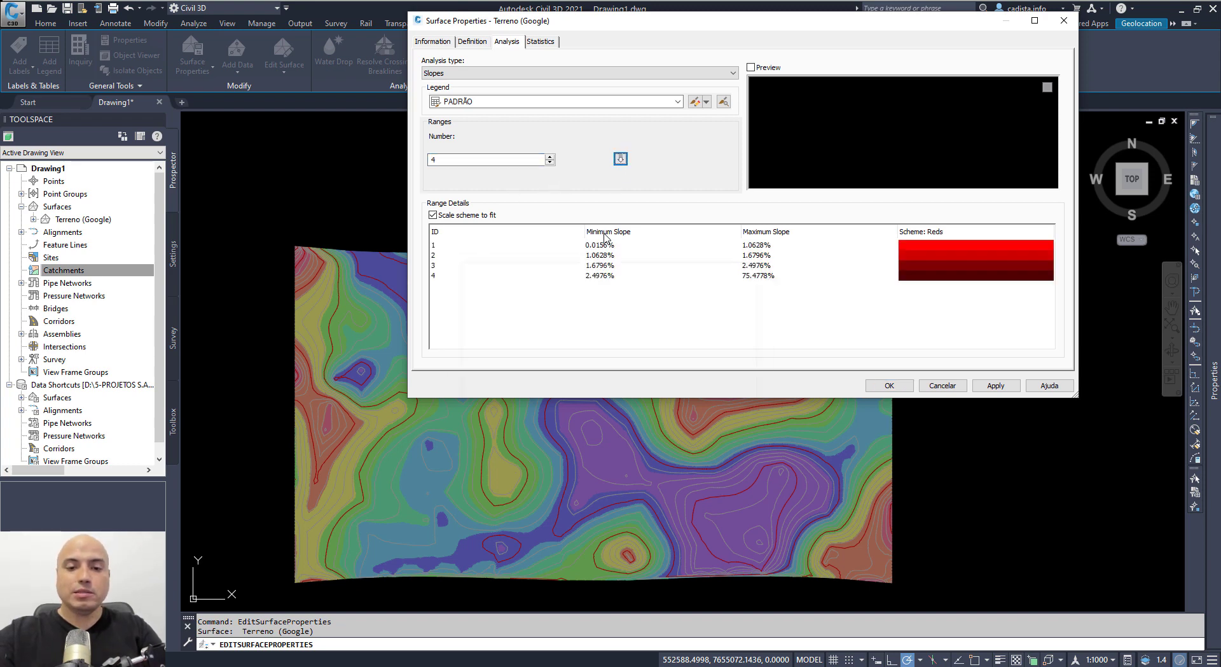
# Set slope range 1 to a maximum of 6% and slope range 2 to run from 6% to 15%
pyautogui.doubleClick(786, 245)
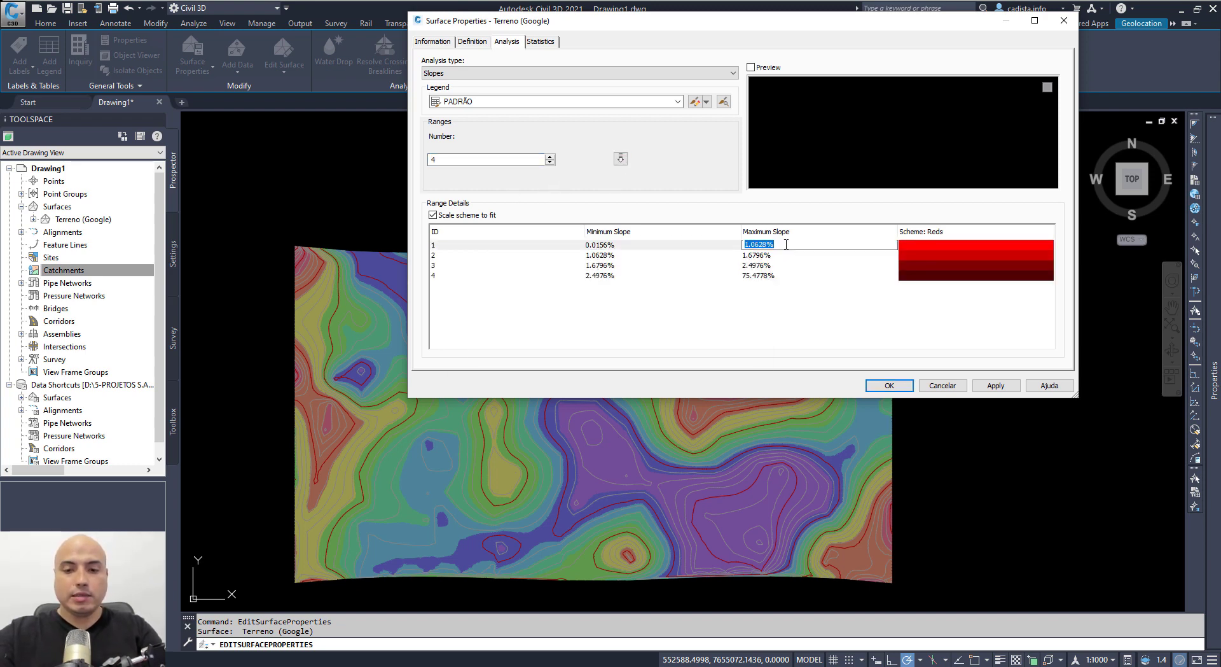
pyautogui.write('6')
pyautogui.doubleClick(639, 255)
pyautogui.doubleClick(771, 255)
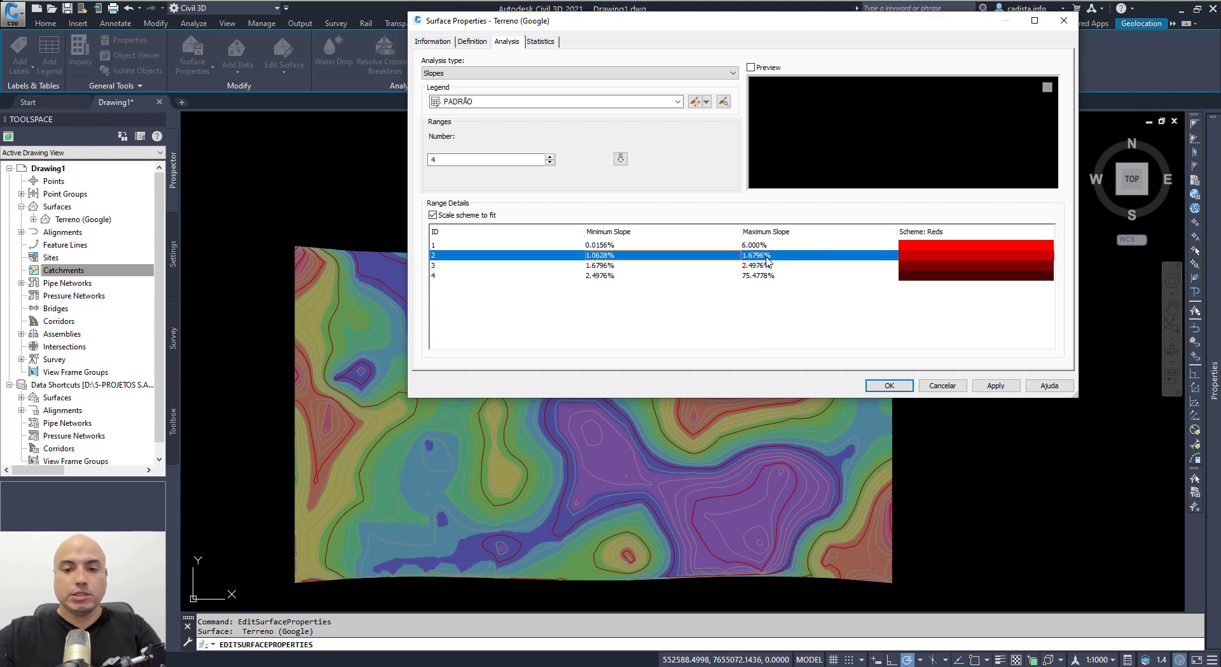
pyautogui.write('15')
pyautogui.doubleClick(627, 255)
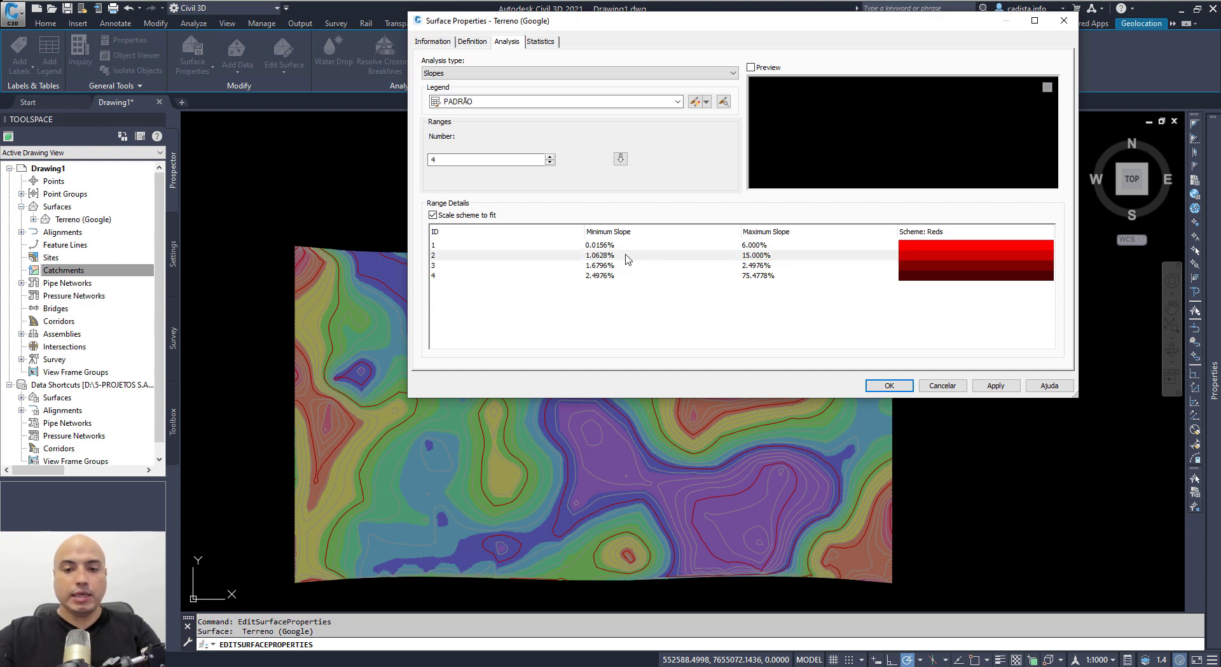
pyautogui.write('6')
# Set slope range 3 to run from 15% to 30%, and set the minimum slope of range 4 to 30%
pyautogui.click(620, 268)
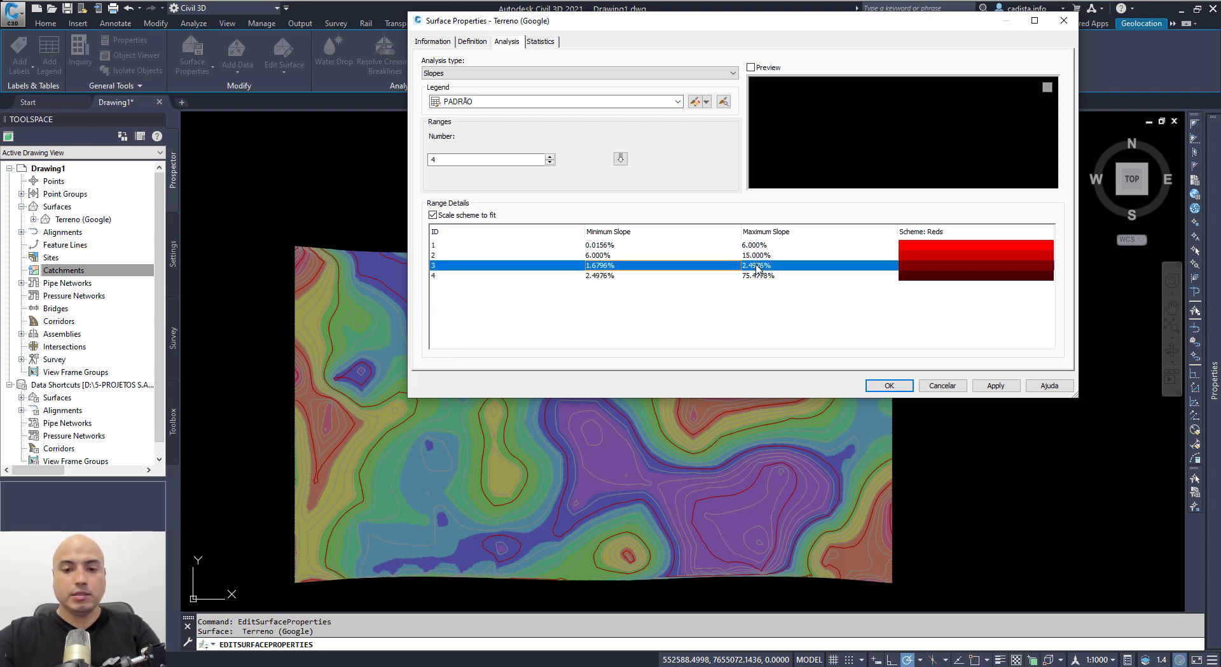
pyautogui.doubleClick(760, 265)
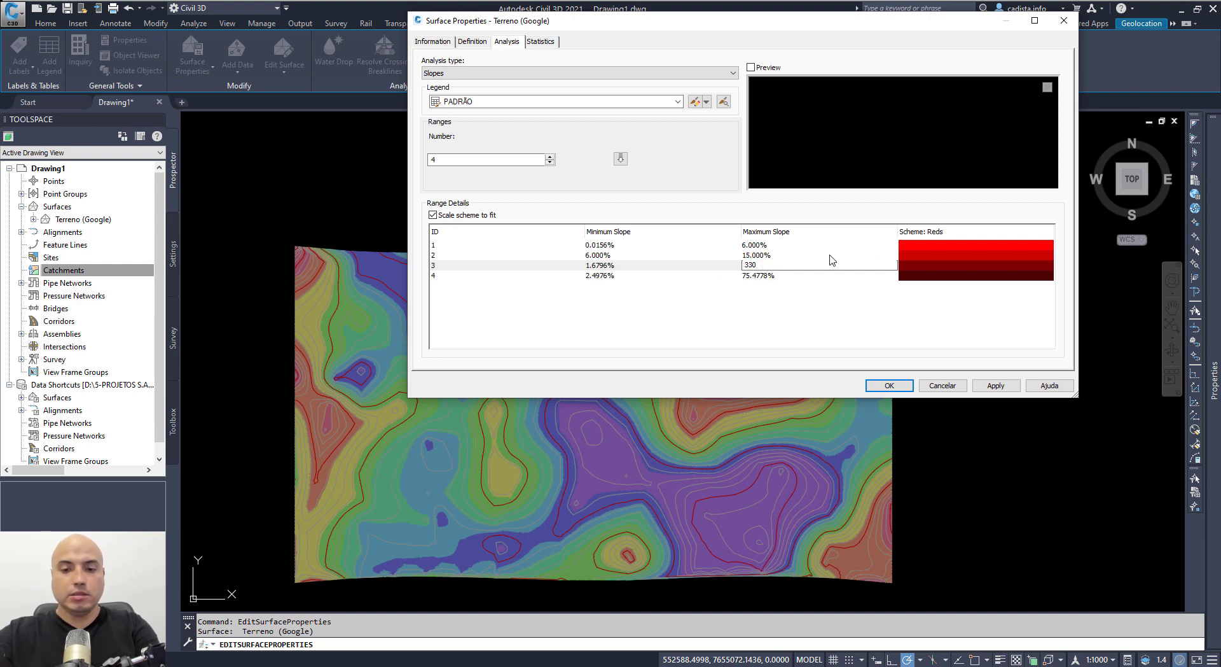
pyautogui.doubleClick(648, 265)
pyautogui.write('15')
pyautogui.click(652, 276)
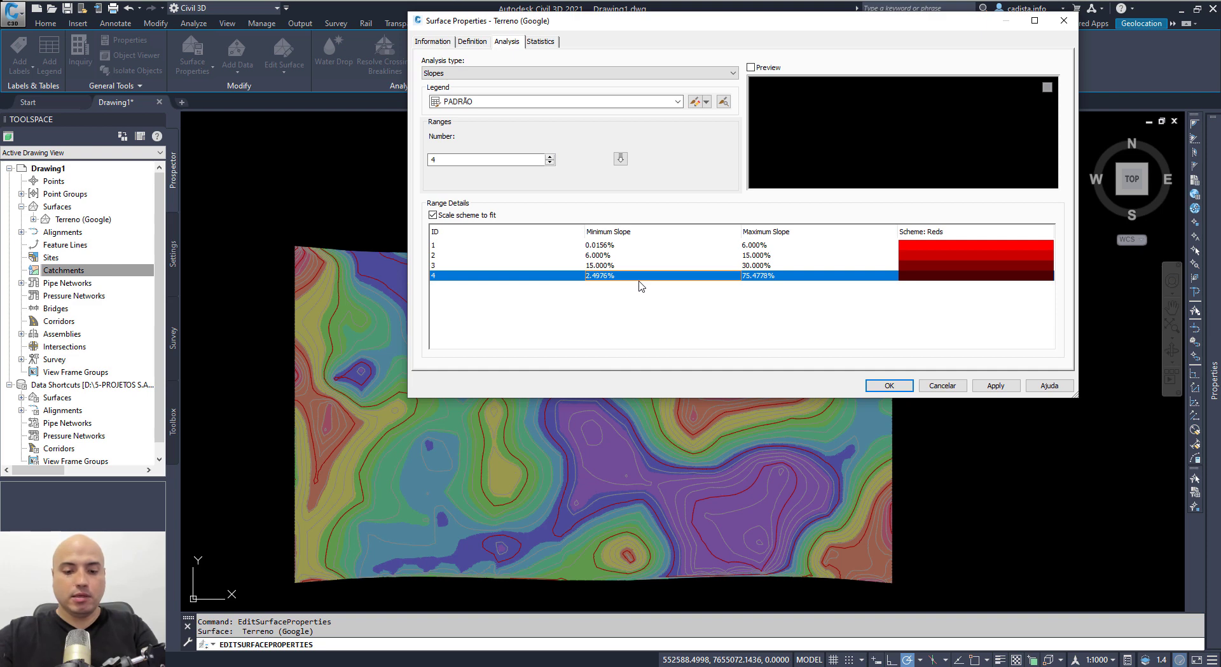
pyautogui.press('Up')
pyautogui.click(632, 279)
pyautogui.click(629, 278)
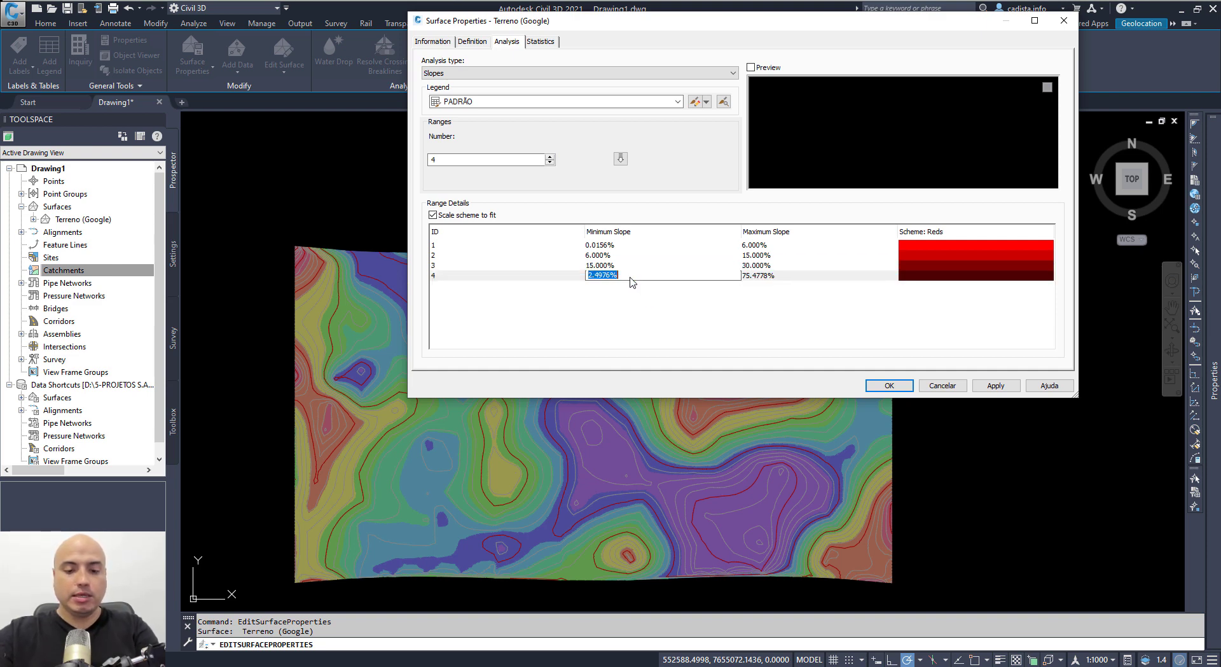
pyautogui.press('Return')
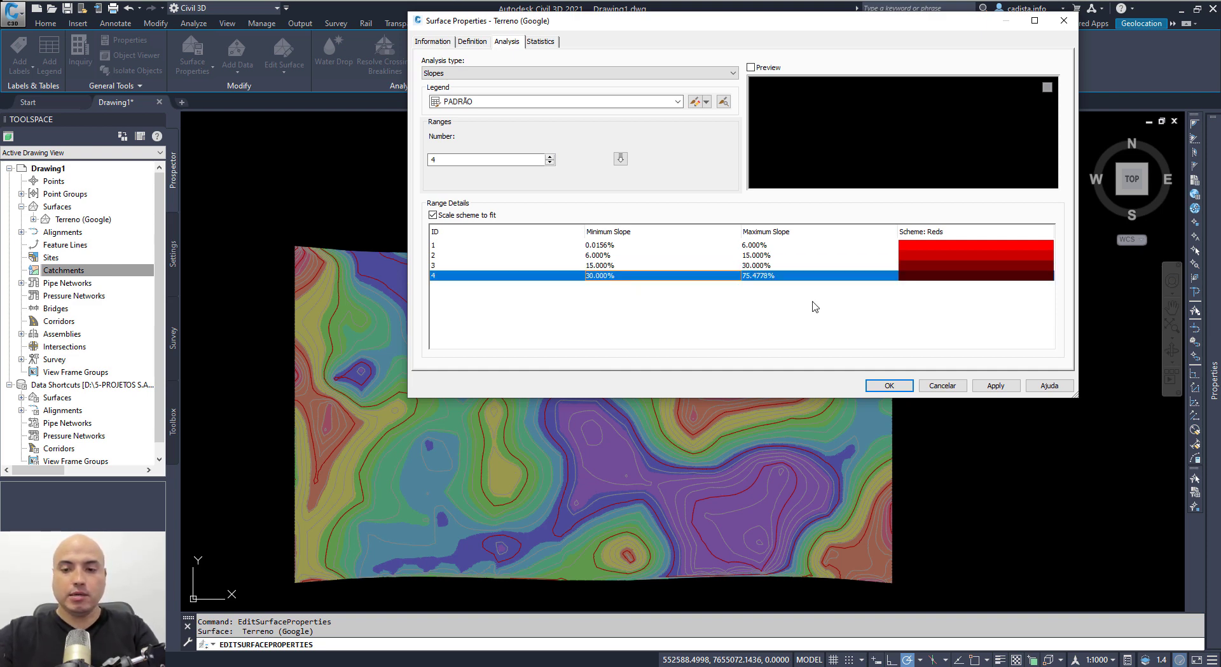
# Set the colour of slope range 1 to light green (index colour 71) and slope range 2 to light yellow
pyautogui.doubleClick(945, 246)
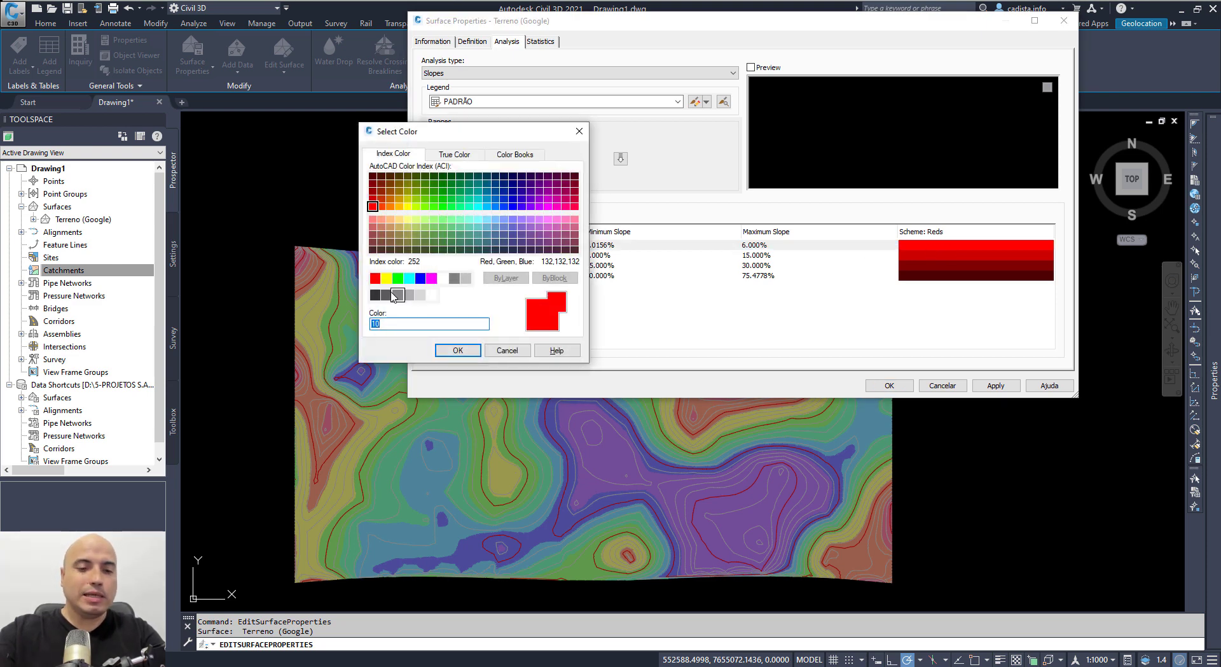
pyautogui.click(425, 220)
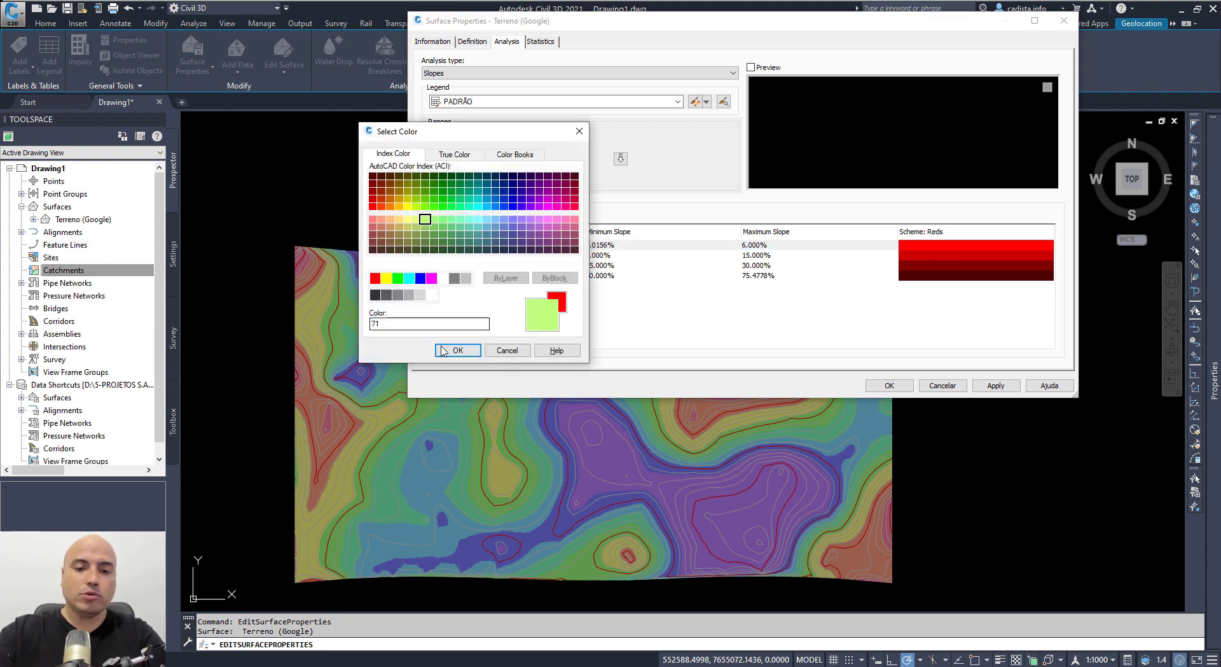
pyautogui.click(457, 351)
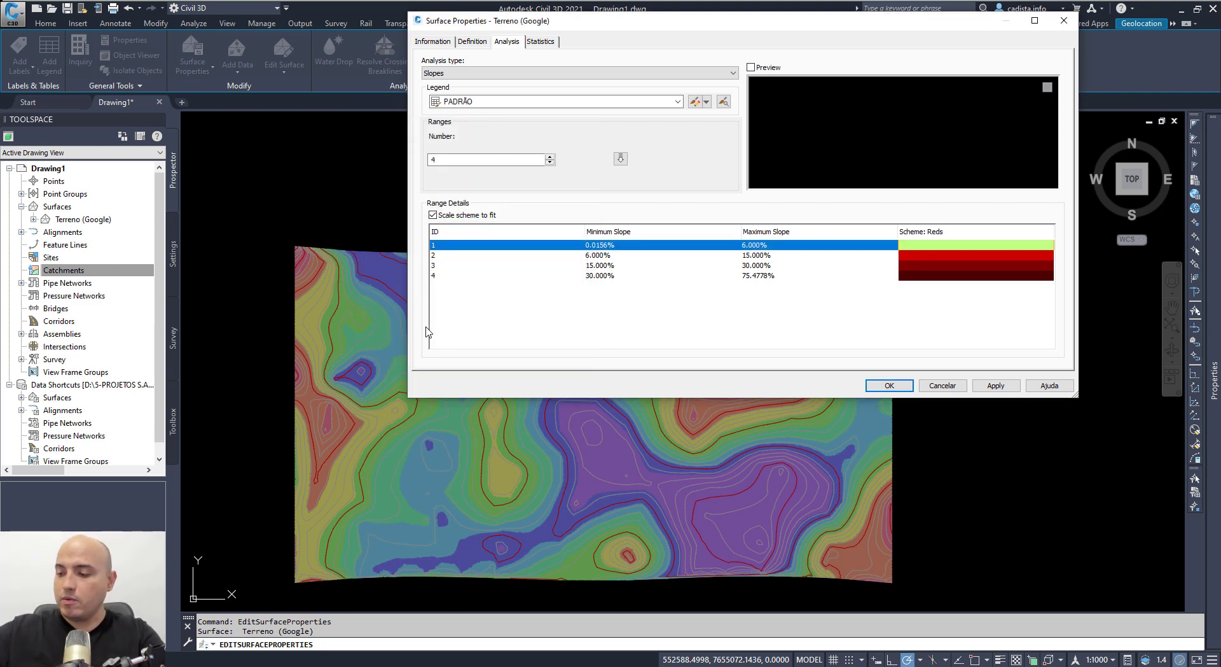
pyautogui.doubleClick(978, 256)
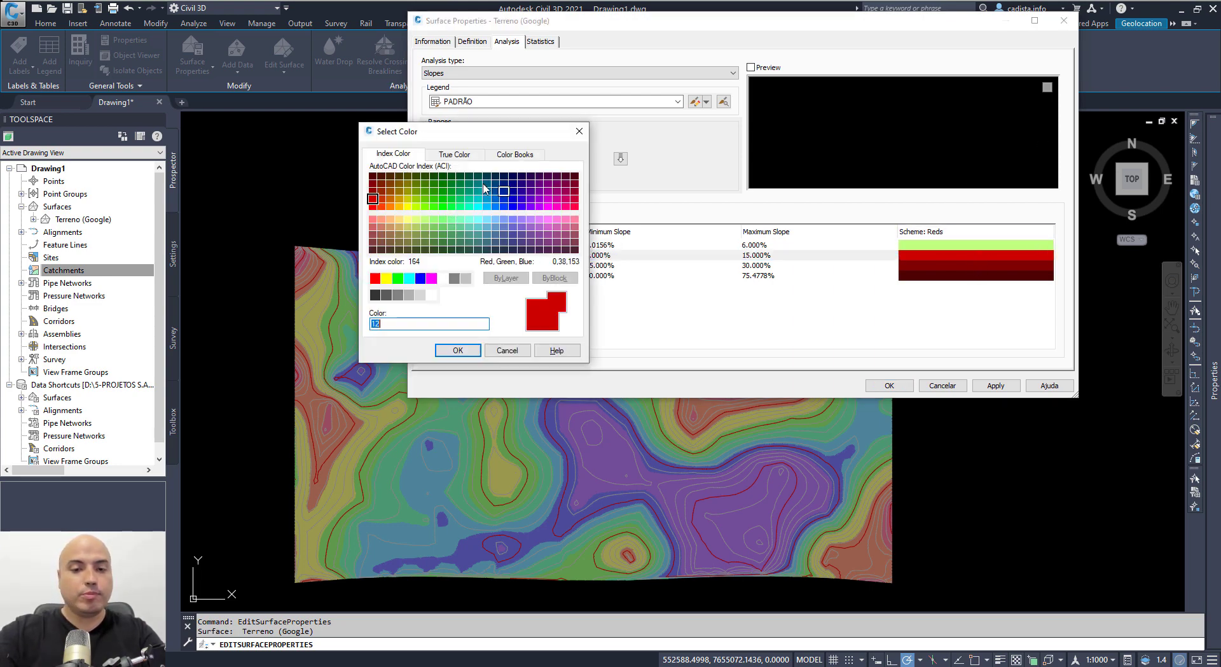
pyautogui.click(407, 220)
pyautogui.click(457, 351)
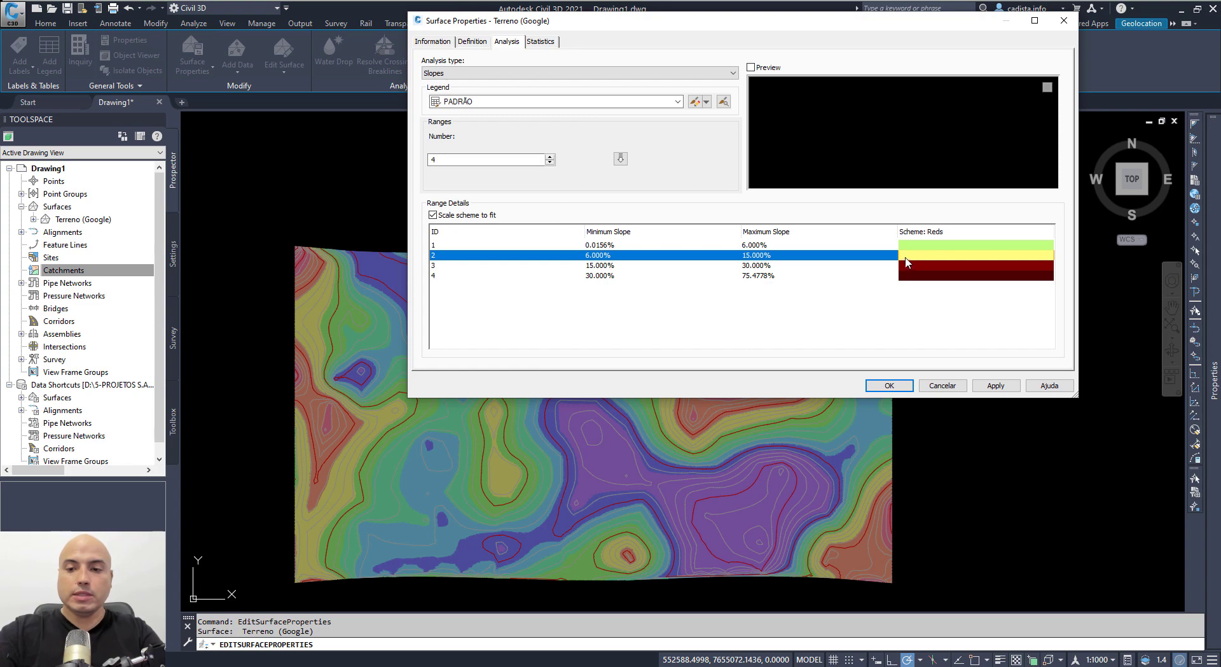
# Set slope range 3 to orange (index colour 40) and slope range 4 to light red, and apply the slope analysis
pyautogui.doubleClick(913, 271)
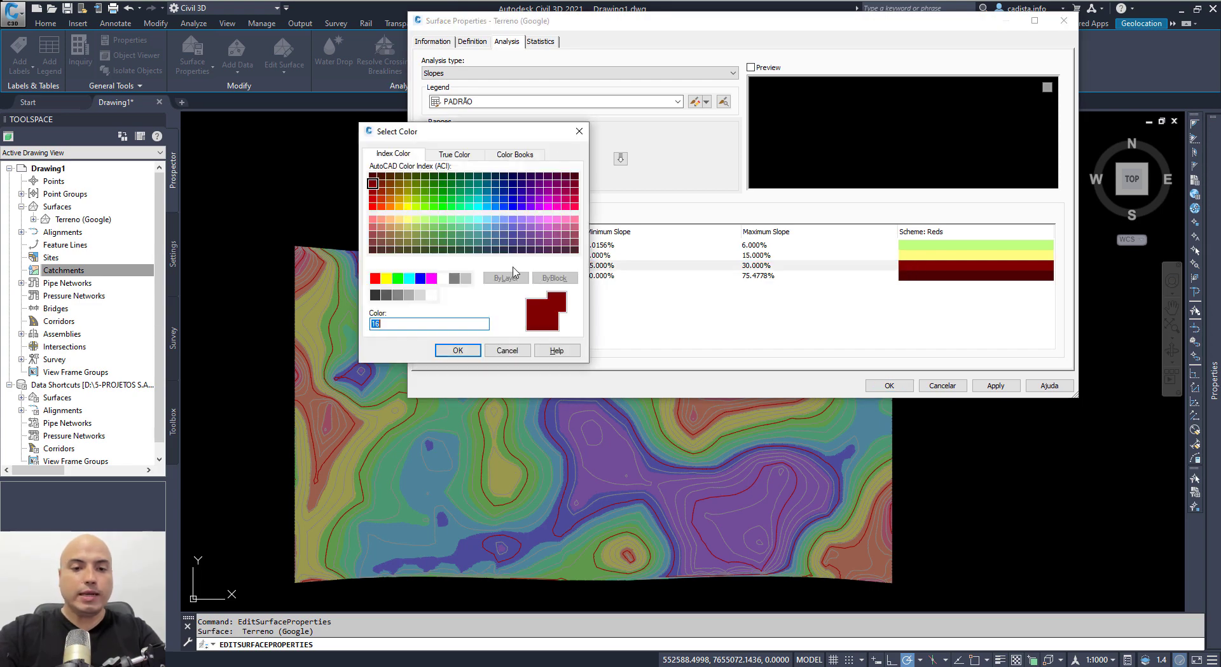
pyautogui.click(400, 220)
pyautogui.click(400, 208)
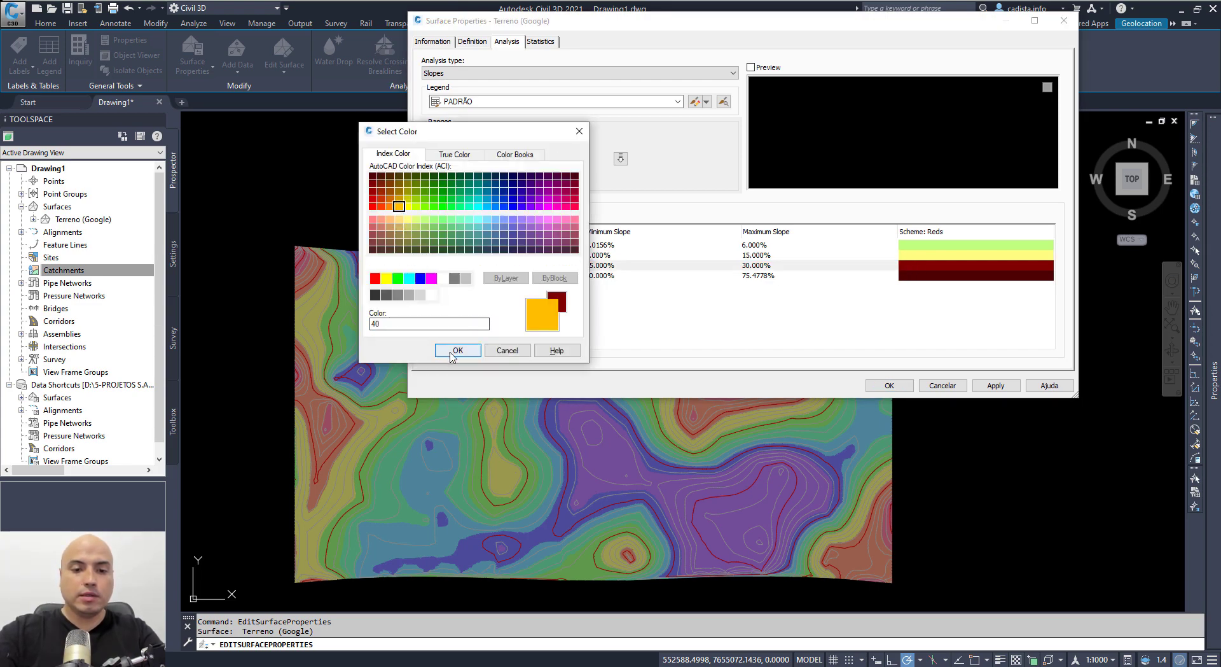
pyautogui.click(457, 350)
pyautogui.doubleClick(903, 277)
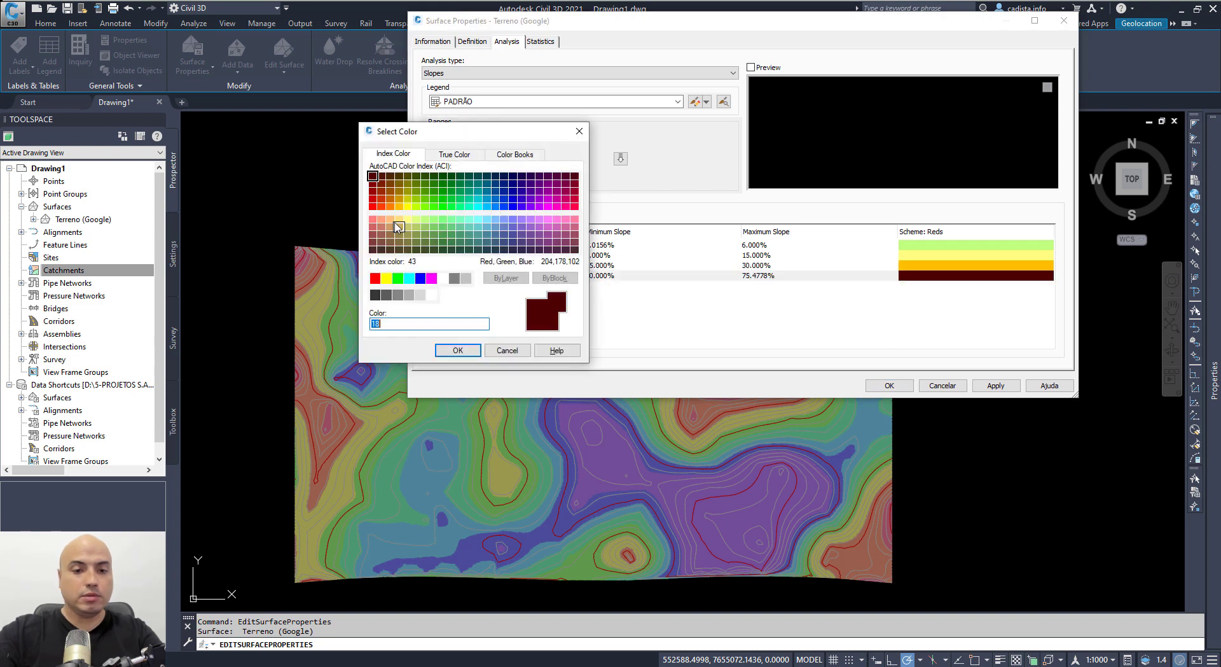
pyautogui.click(382, 220)
pyautogui.click(464, 350)
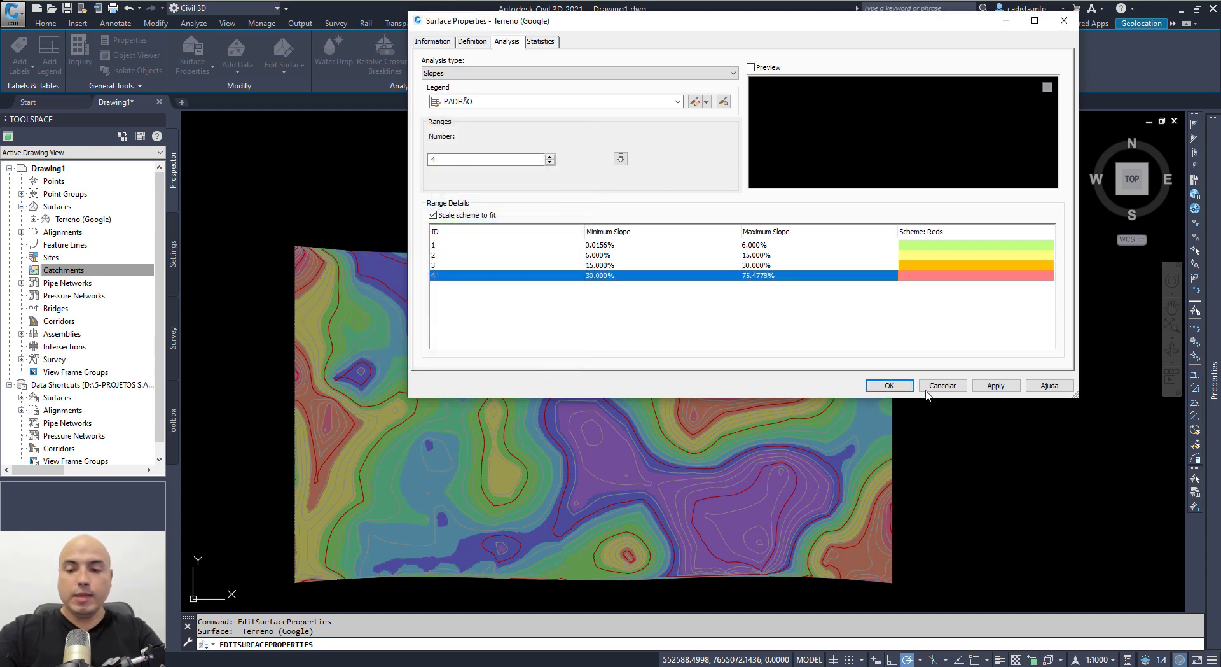
pyautogui.click(996, 385)
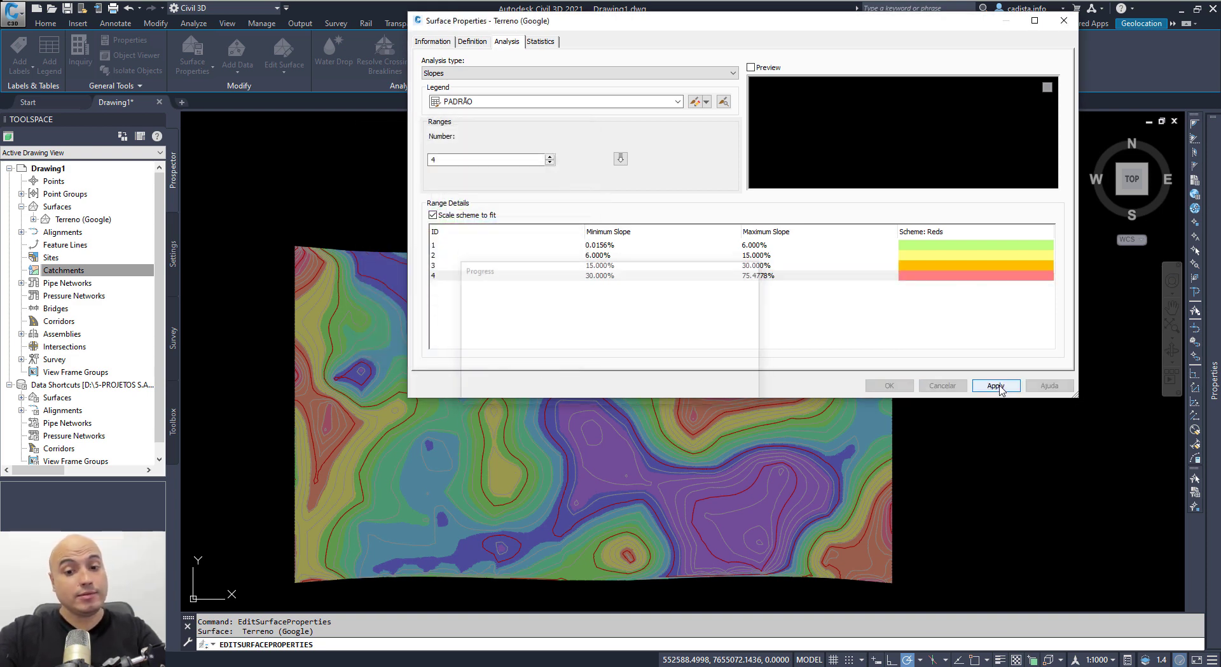
# Hide Elevations and show Slopes in the CURVAS 1&5 surface style's plan display, and accept the surface properties
pyautogui.click(694, 171)
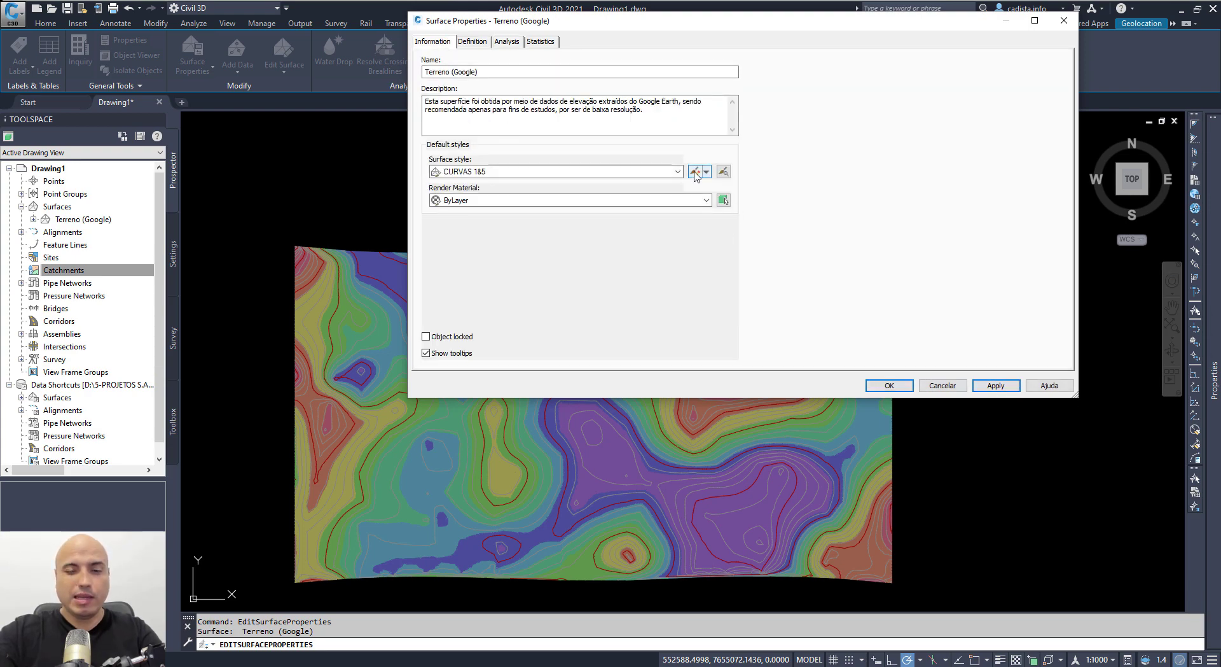
pyautogui.click(492, 313)
pyautogui.click(492, 313)
pyautogui.click(492, 324)
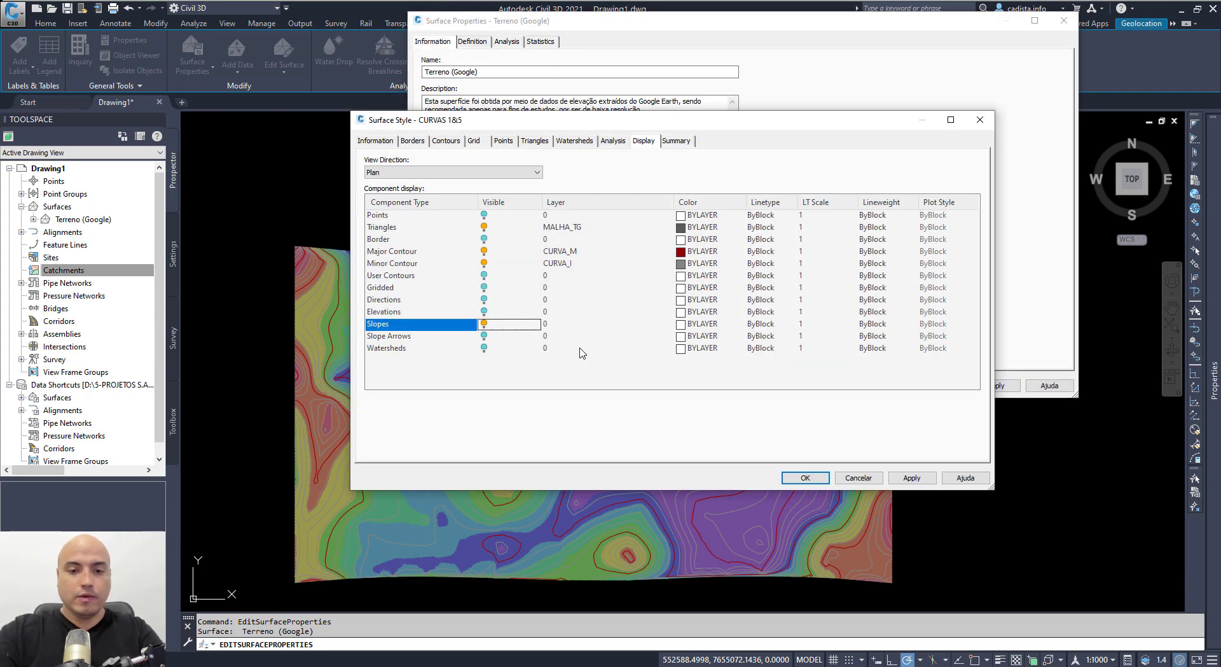
pyautogui.click(803, 478)
pyautogui.click(1003, 387)
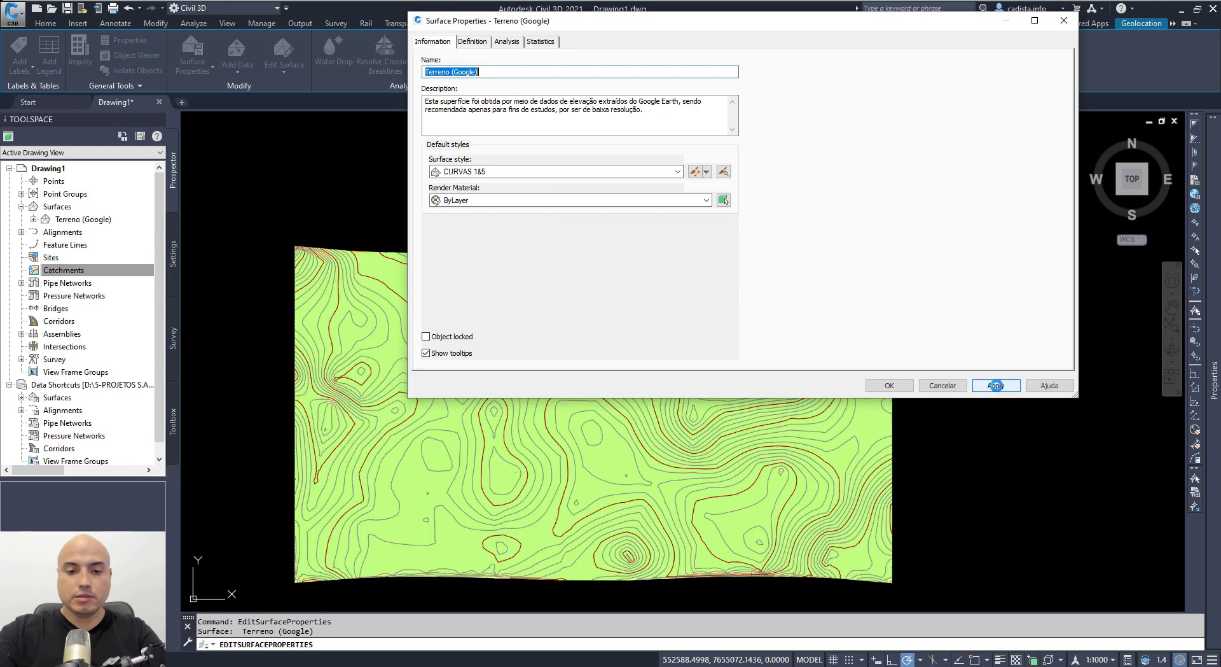
pyautogui.moveTo(669, 24); pyautogui.dragTo(768, 78)
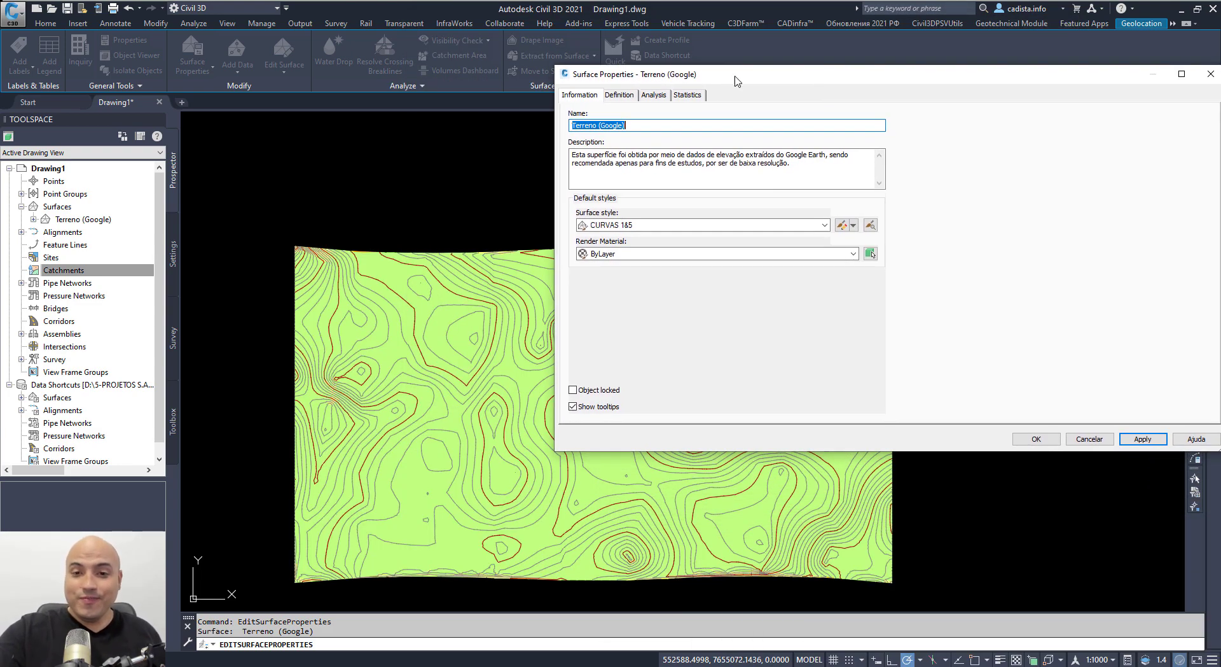
pyautogui.click(654, 95)
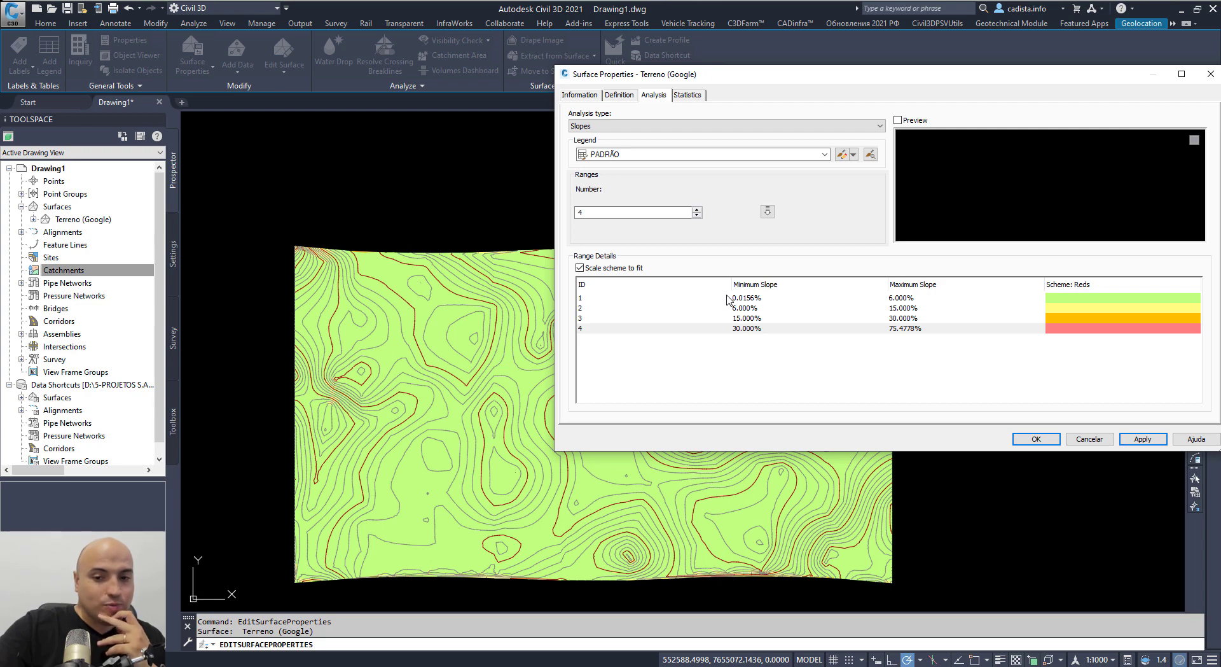
pyautogui.click(1036, 439)
# Examine the slope colouring across the Terreno (Google) surface at close range and as a whole
pyautogui.scroll(5, 561, 343)
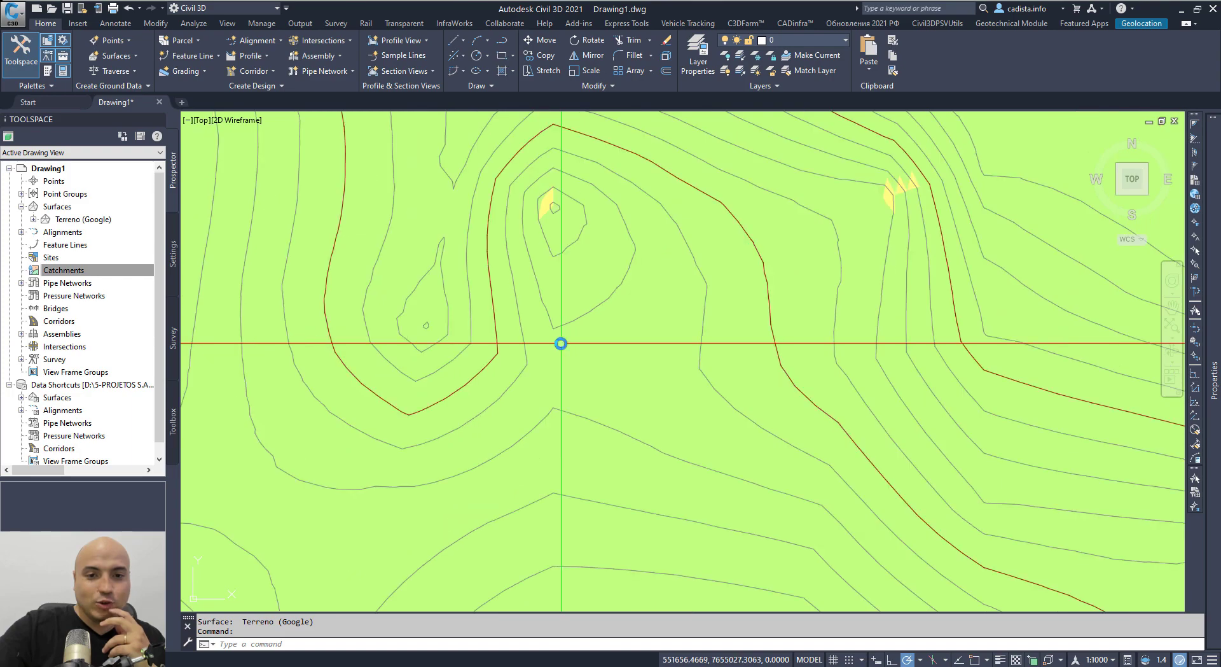
pyautogui.scroll(-5, 561, 343)
pyautogui.moveTo(668, 447); pyautogui.dragTo(807, 211, button='middle')
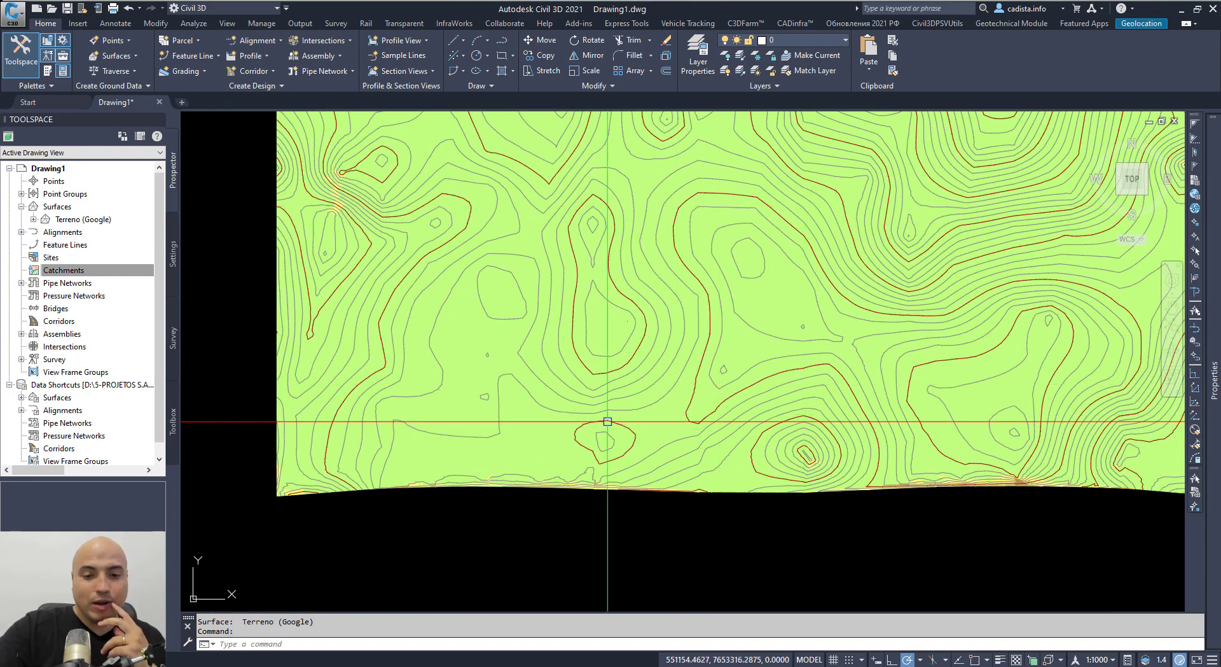
pyautogui.scroll(3, 592, 365)
pyautogui.scroll(-6, 591, 365)
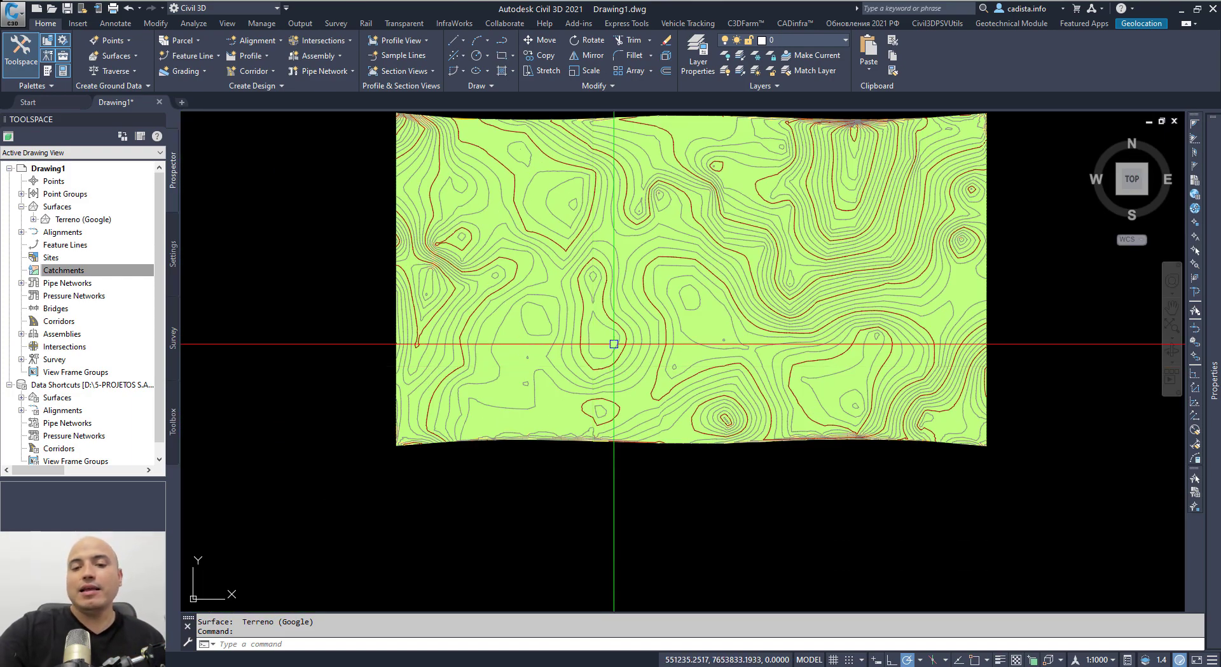
# Add a dynamic Slopes legend table for the surface in the empty area just east of the terrain
pyautogui.click(614, 344)
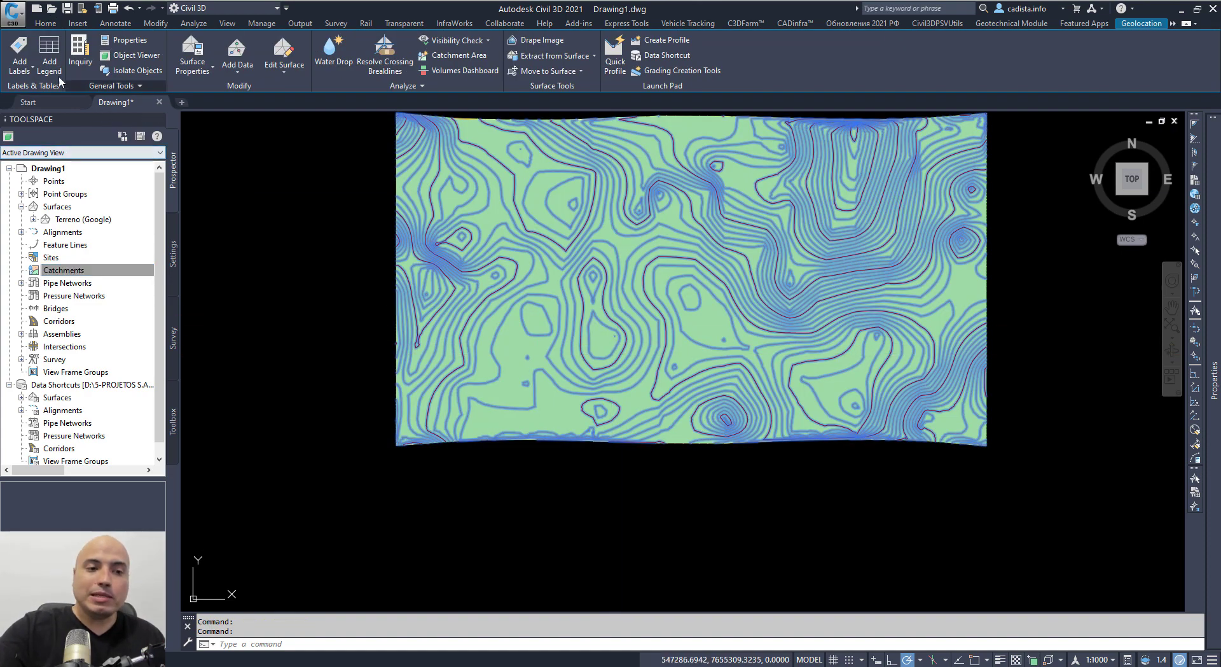
pyautogui.click(56, 71)
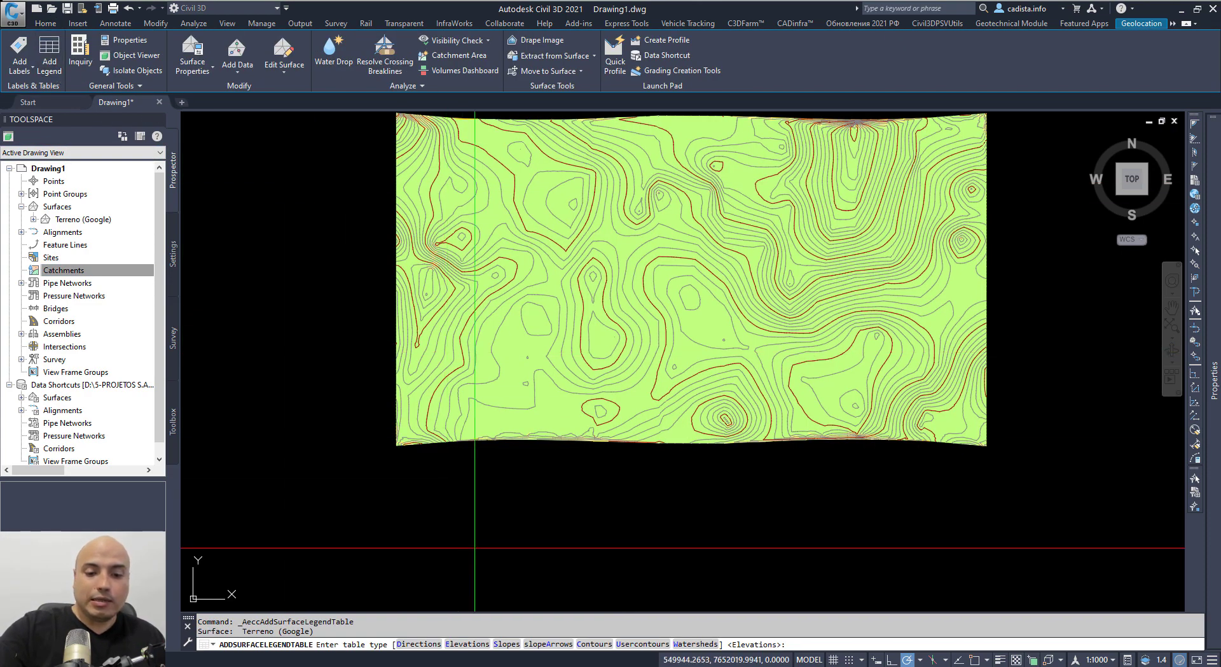
pyautogui.click(512, 640)
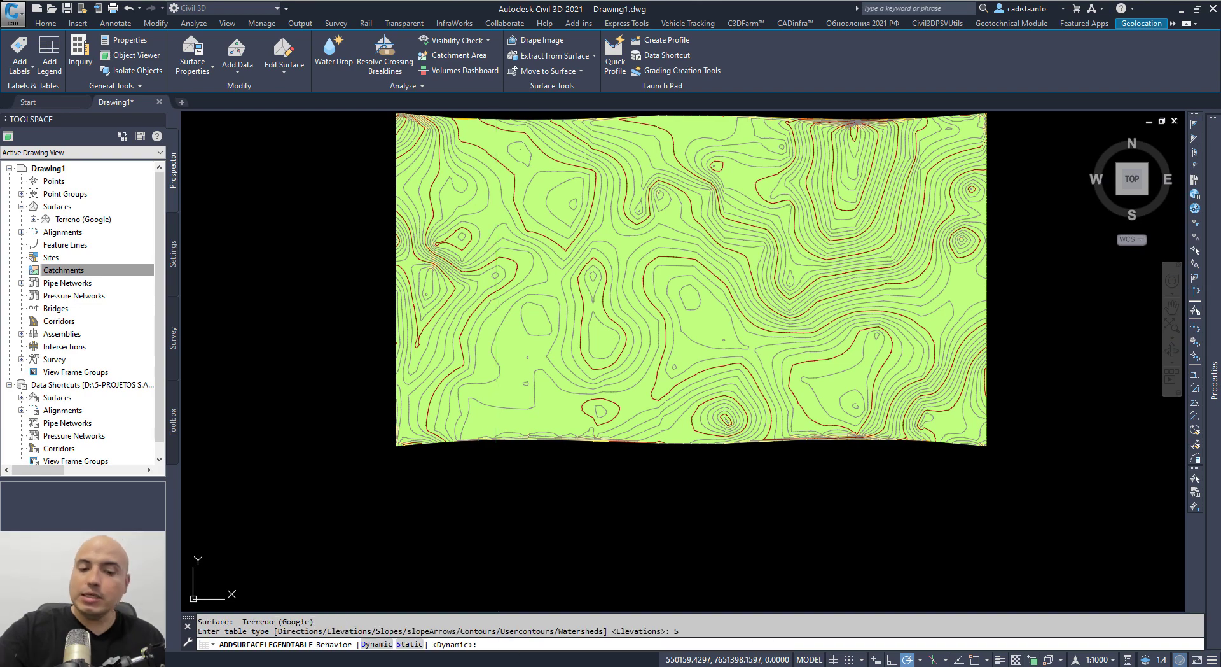
pyautogui.click(377, 645)
pyautogui.moveTo(904, 357); pyautogui.dragTo(518, 422, button='middle')
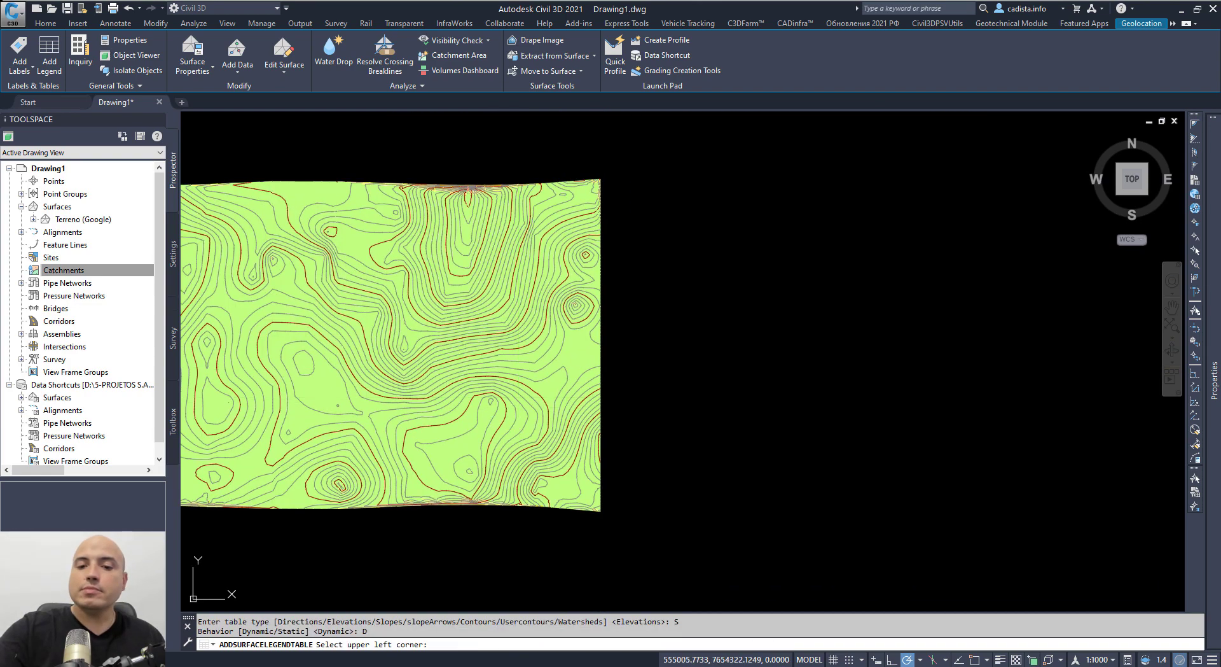
pyautogui.click(639, 354)
pyautogui.scroll(8, 659, 381)
pyautogui.scroll(2, 710, 300)
pyautogui.scroll(8, 710, 300)
pyautogui.scroll(-2, 636, 489)
pyautogui.press('Escape')
pyautogui.press('Escape')
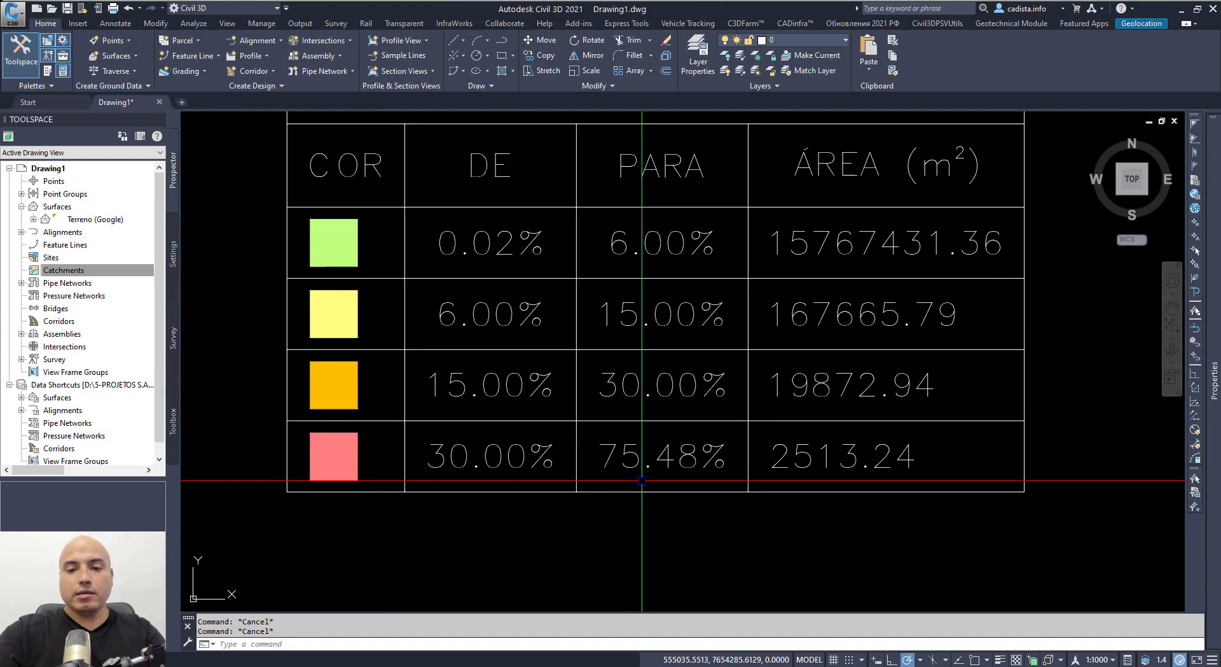
# Review each slope range's colour, limits and area in the MAPA DE DECLIVIDADE legend table
pyautogui.moveTo(762, 420); pyautogui.dragTo(693, 471, button='middle')
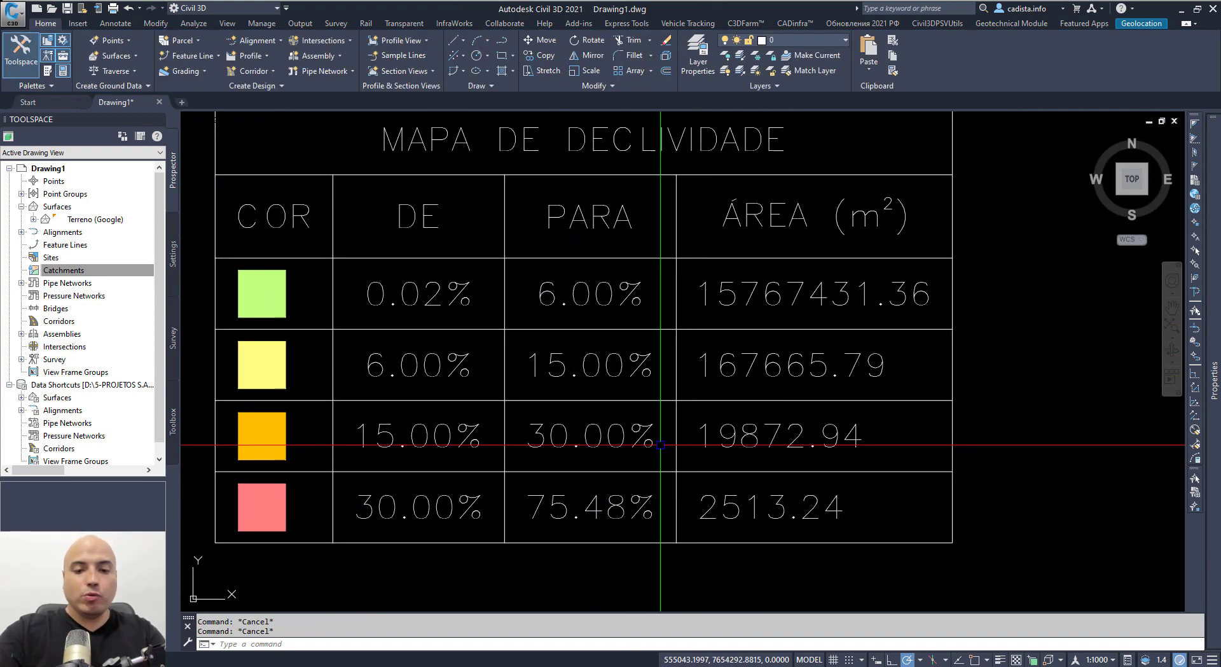
pyautogui.scroll(-2, 684, 430)
pyautogui.click(358, 507)
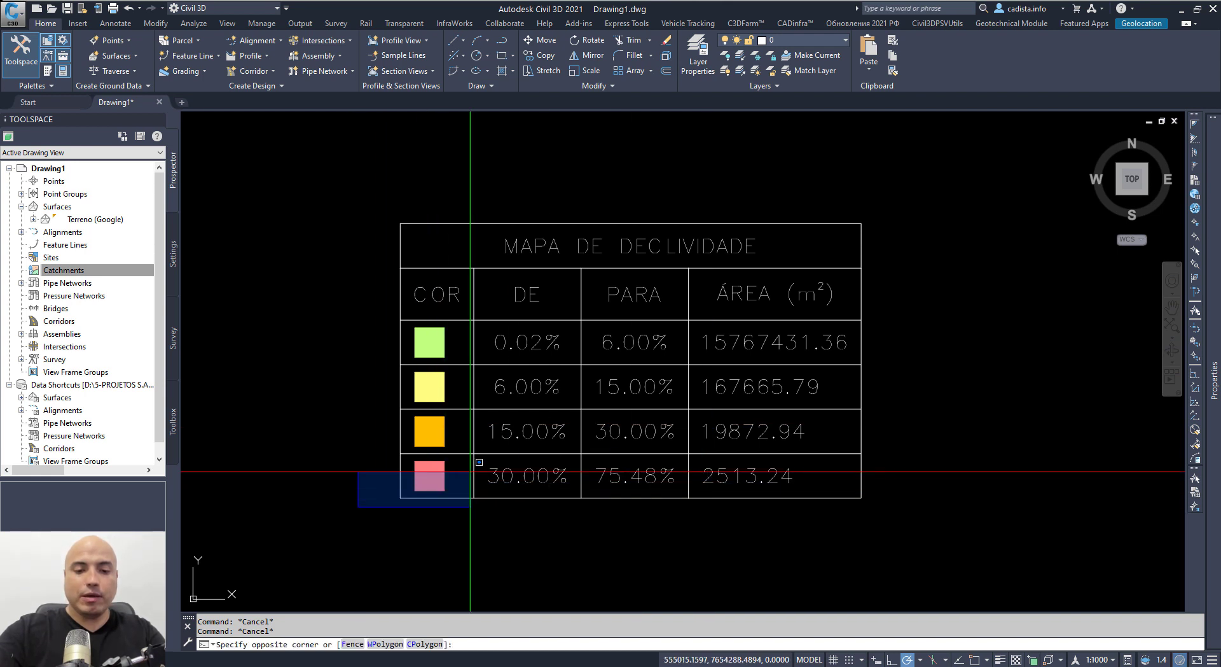
pyautogui.press('Escape')
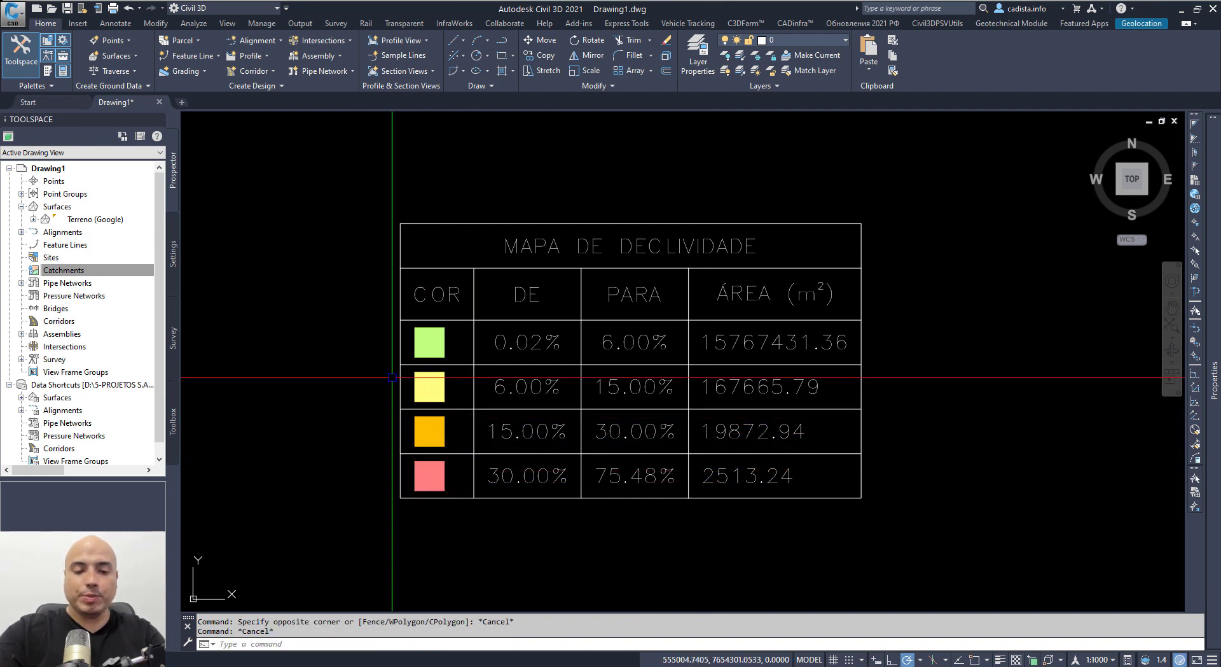
pyautogui.click(388, 367)
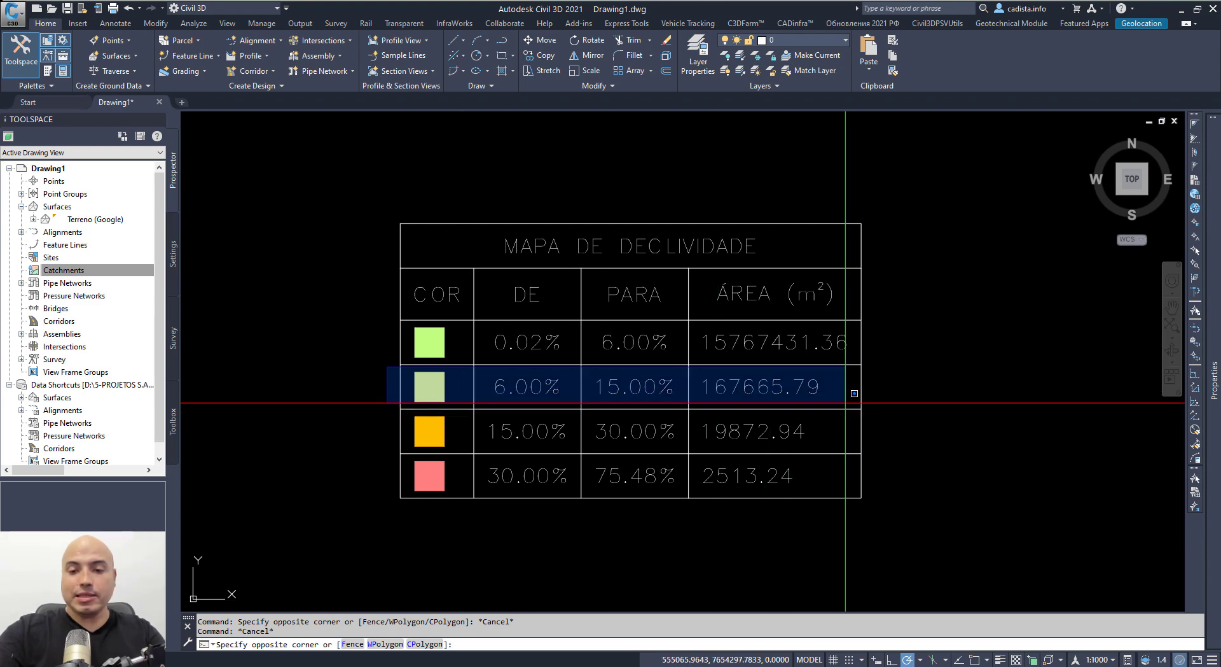
pyautogui.press('Escape')
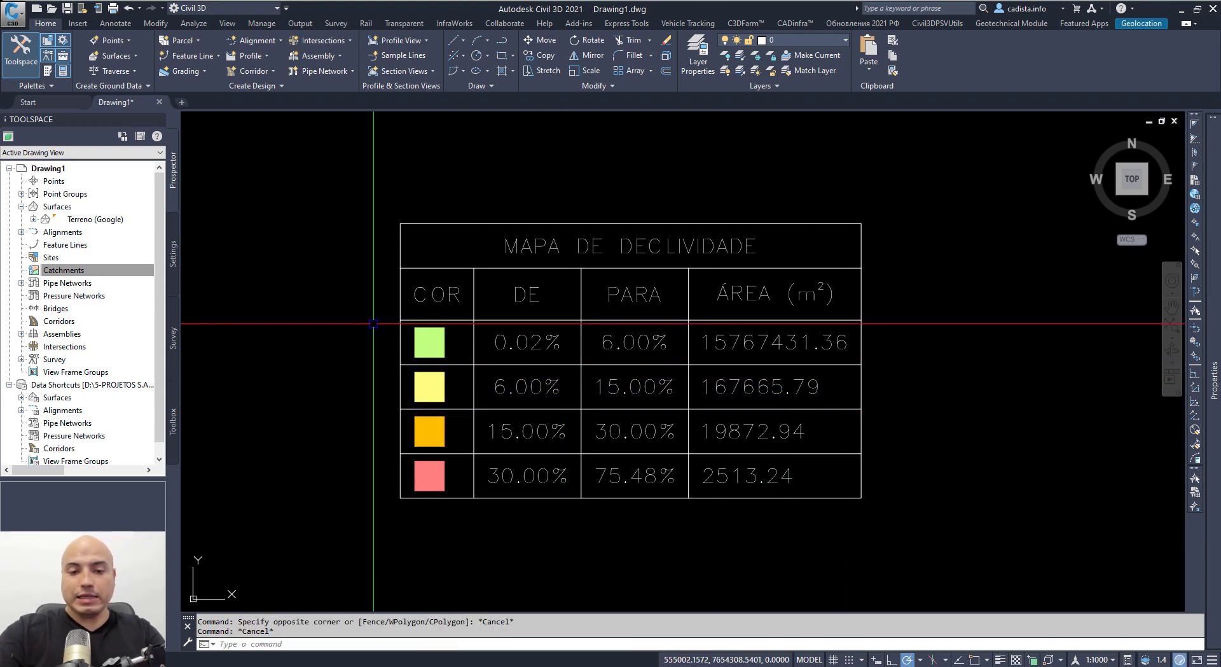
pyautogui.click(368, 334)
pyautogui.scroll(-5, 684, 343)
pyautogui.scroll(6, 685, 342)
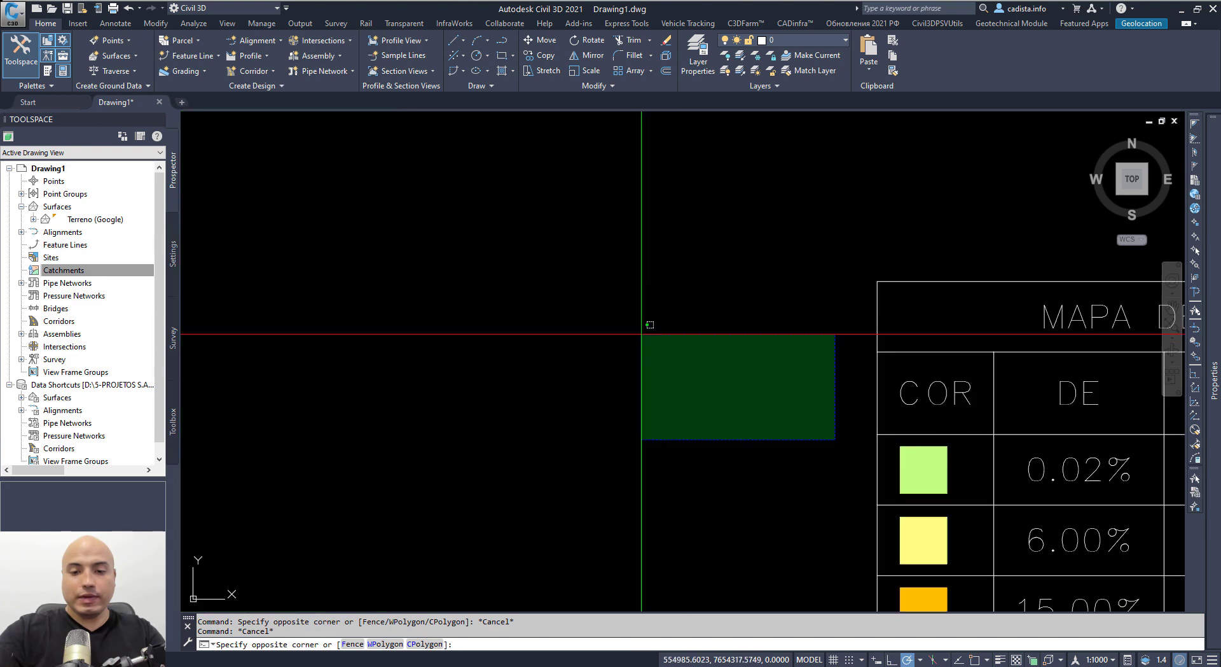
pyautogui.press('Escape')
pyautogui.moveTo(865, 472); pyautogui.dragTo(267, 394, button='middle')
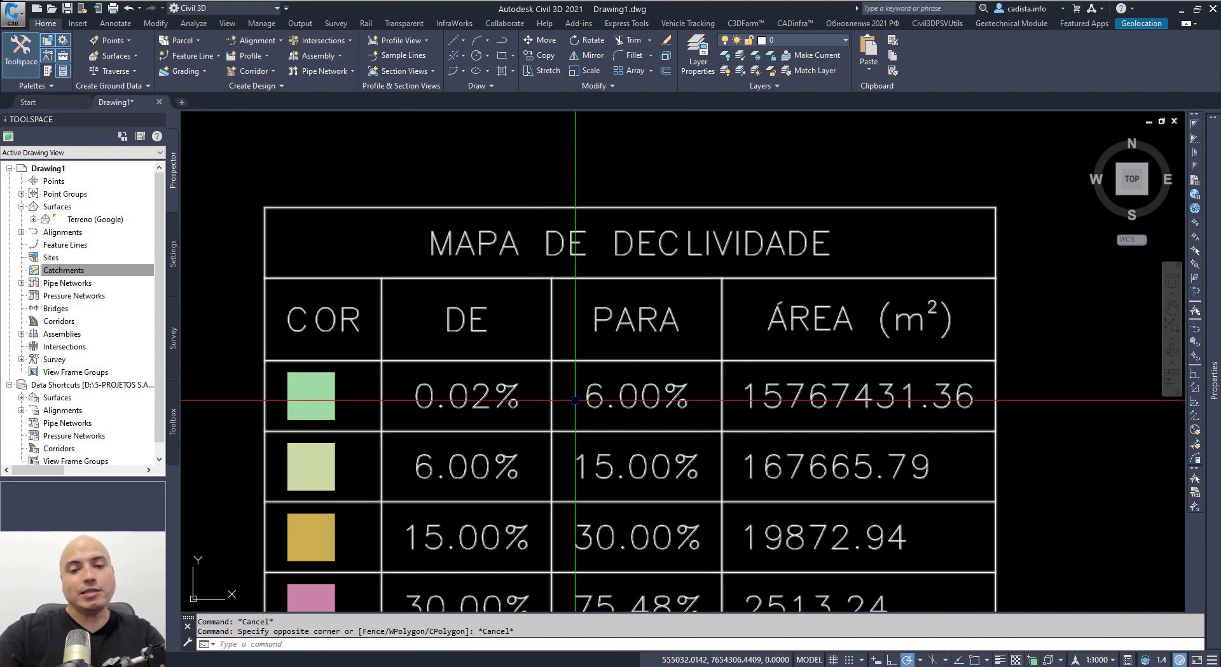
pyautogui.scroll(-5, 731, 382)
pyautogui.scroll(5, 732, 391)
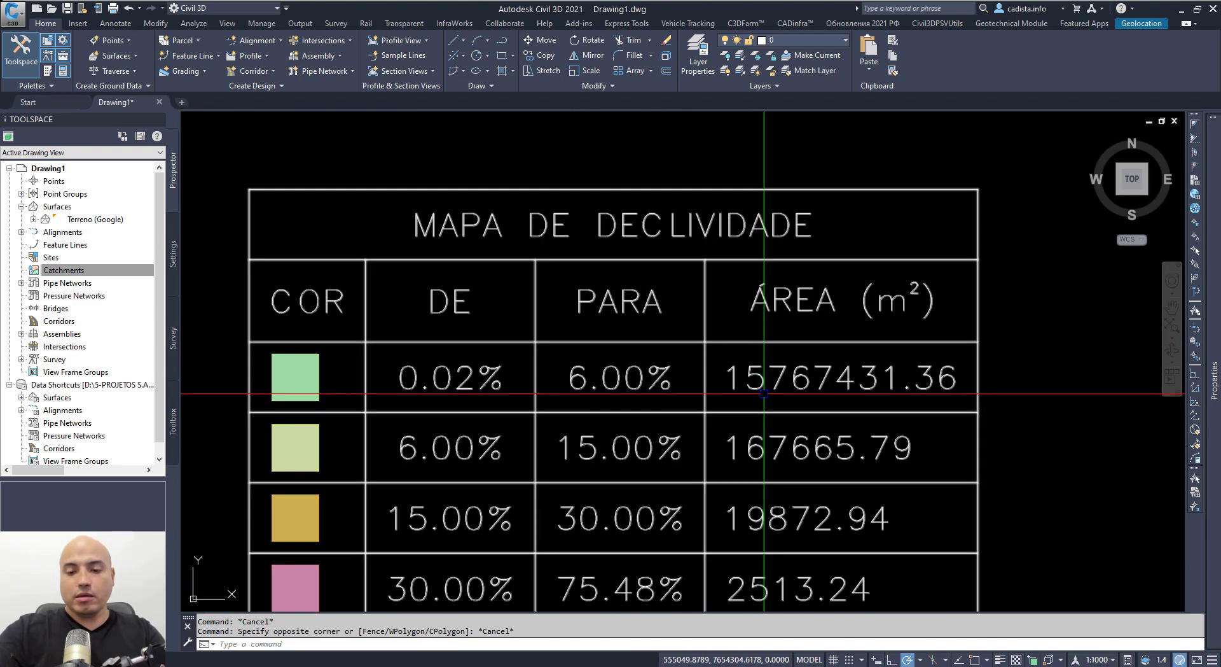
# Inspect the surface's slope colours against the legend, including the steep areas along the northern edge and in the west
pyautogui.scroll(-15, 861, 402)
pyautogui.scroll(4, 695, 185)
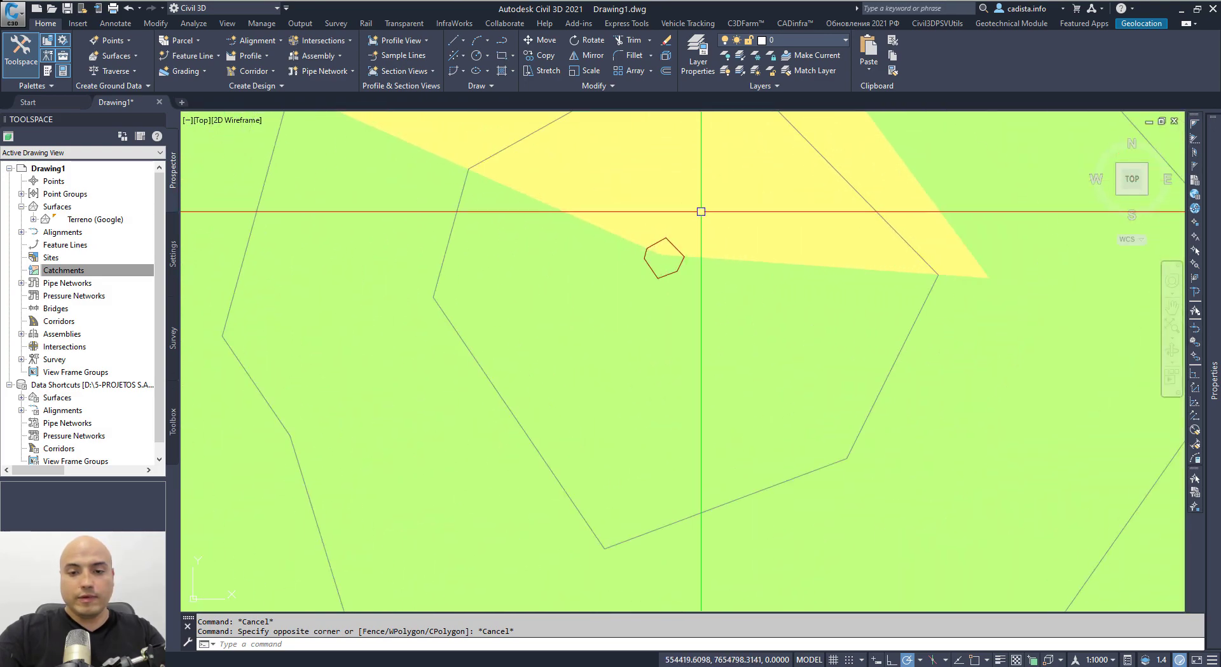
pyautogui.scroll(-8, 725, 212)
pyautogui.scroll(7, 692, 181)
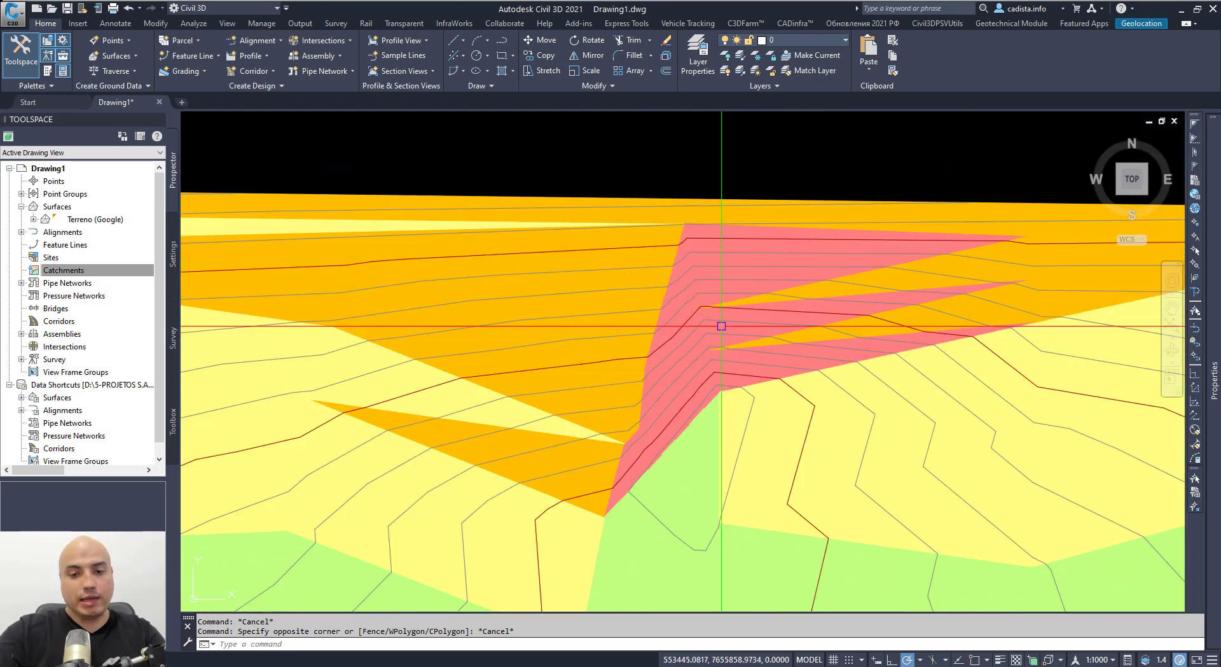
pyautogui.scroll(-6, 681, 353)
pyautogui.click(436, 273)
pyautogui.press('Escape')
pyautogui.press('Escape')
pyautogui.scroll(-3, 827, 331)
pyautogui.scroll(8, 567, 370)
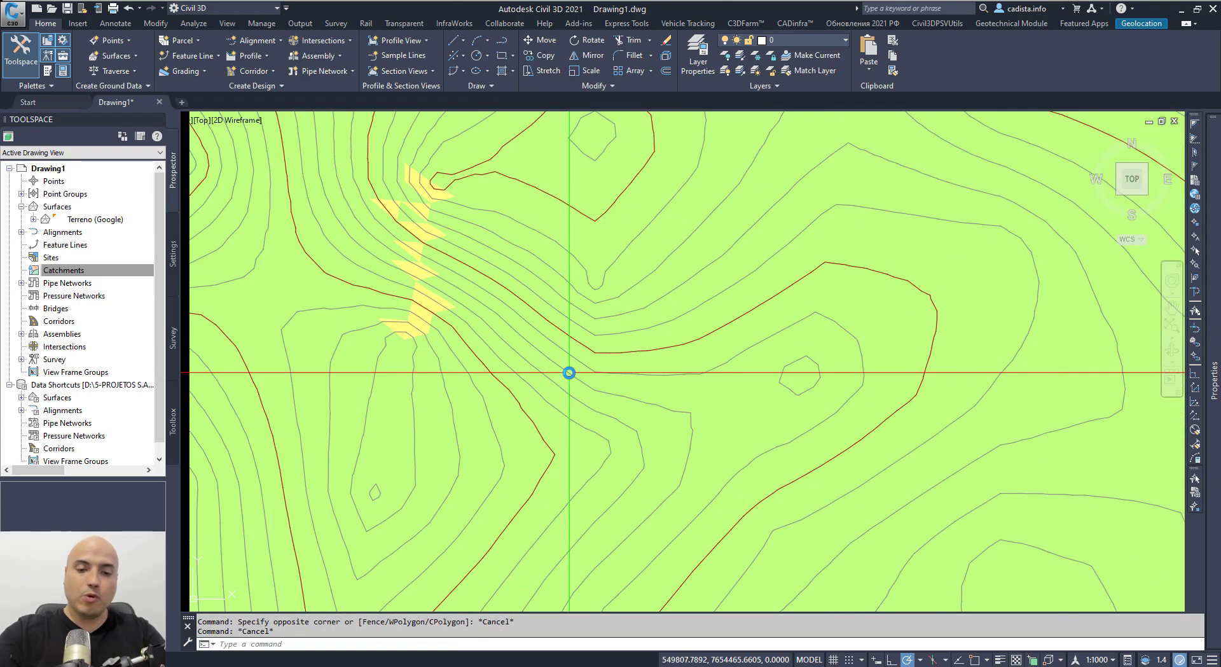
pyautogui.scroll(-8, 438, 219)
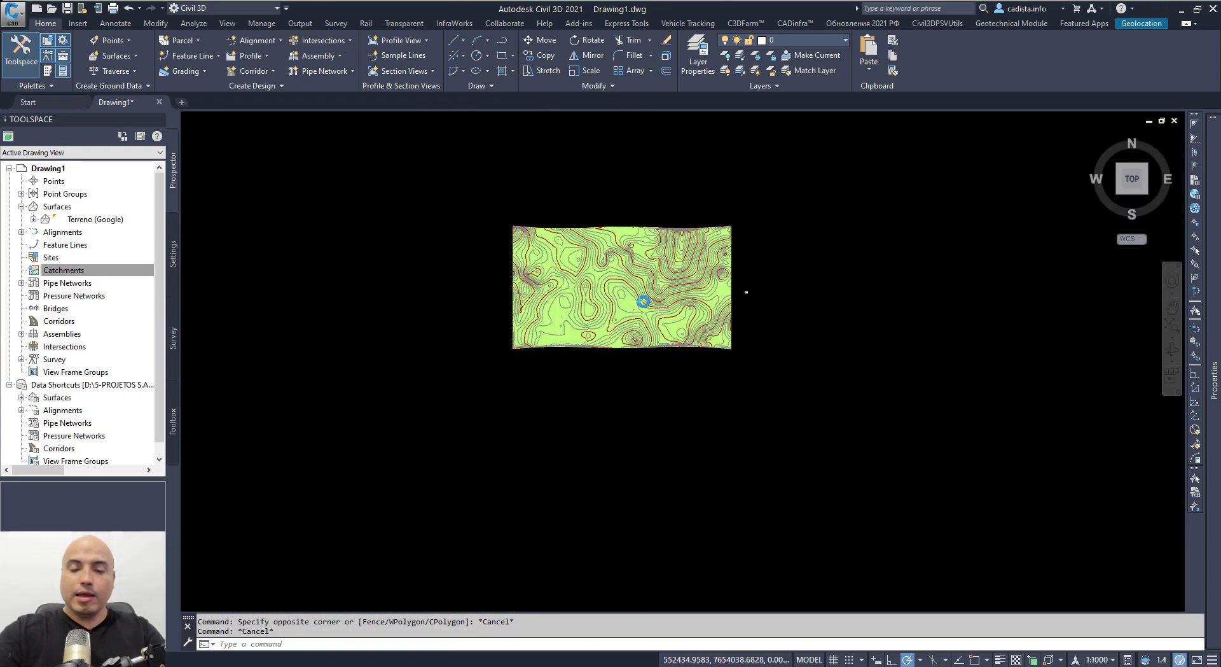
pyautogui.scroll(8, 744, 292)
pyautogui.click(605, 287)
pyautogui.rightClick(605, 287)
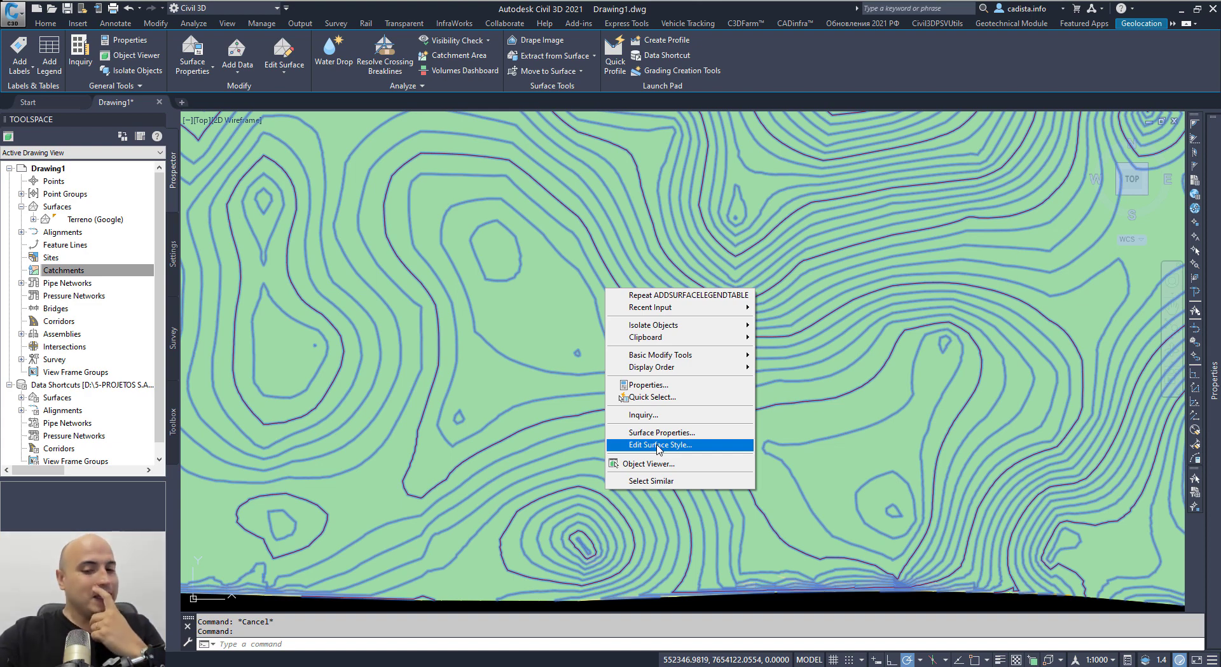
pyautogui.click(657, 447)
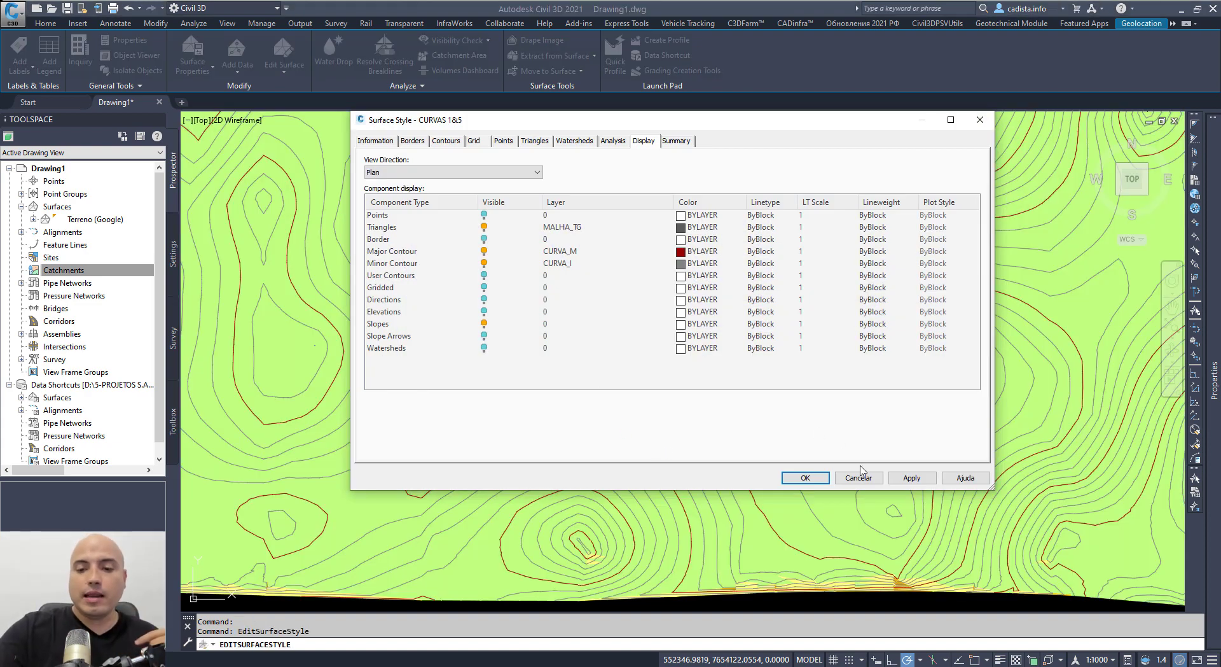
pyautogui.click(857, 478)
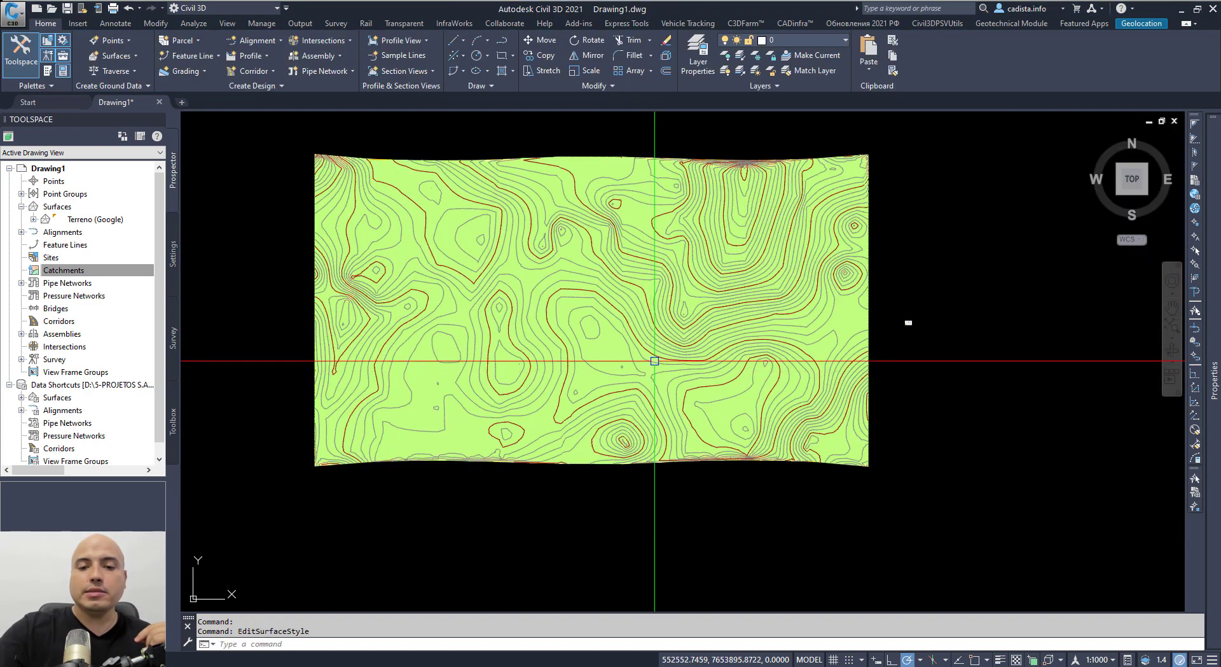
# In the Terreno (Google) surface's Slopes analysis, set range 1's maximum and range 2's minimum to 2%
pyautogui.click(687, 403)
pyautogui.rightClick(687, 402)
pyautogui.click(725, 546)
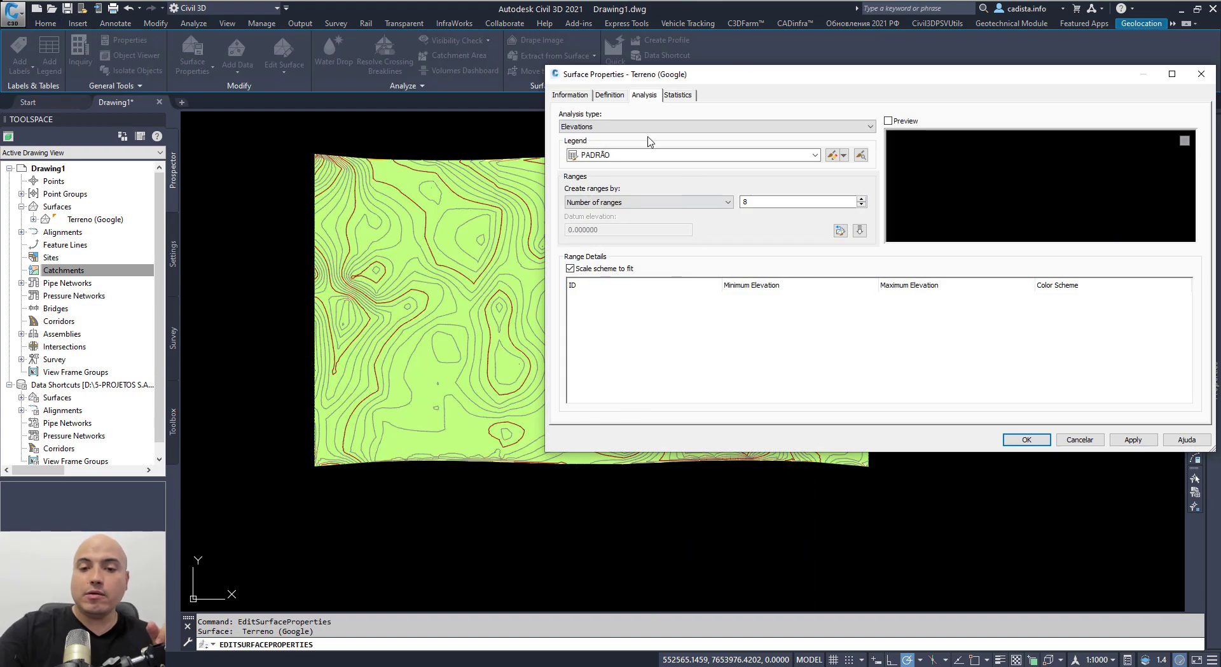
pyautogui.click(636, 127)
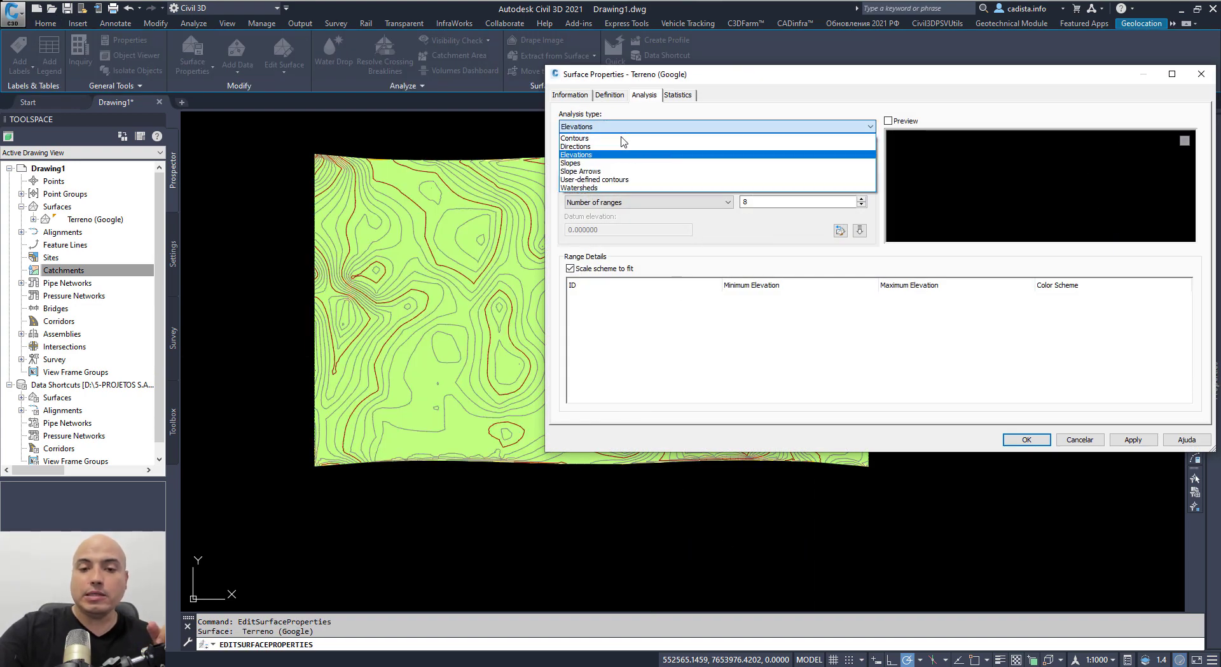
pyautogui.click(601, 167)
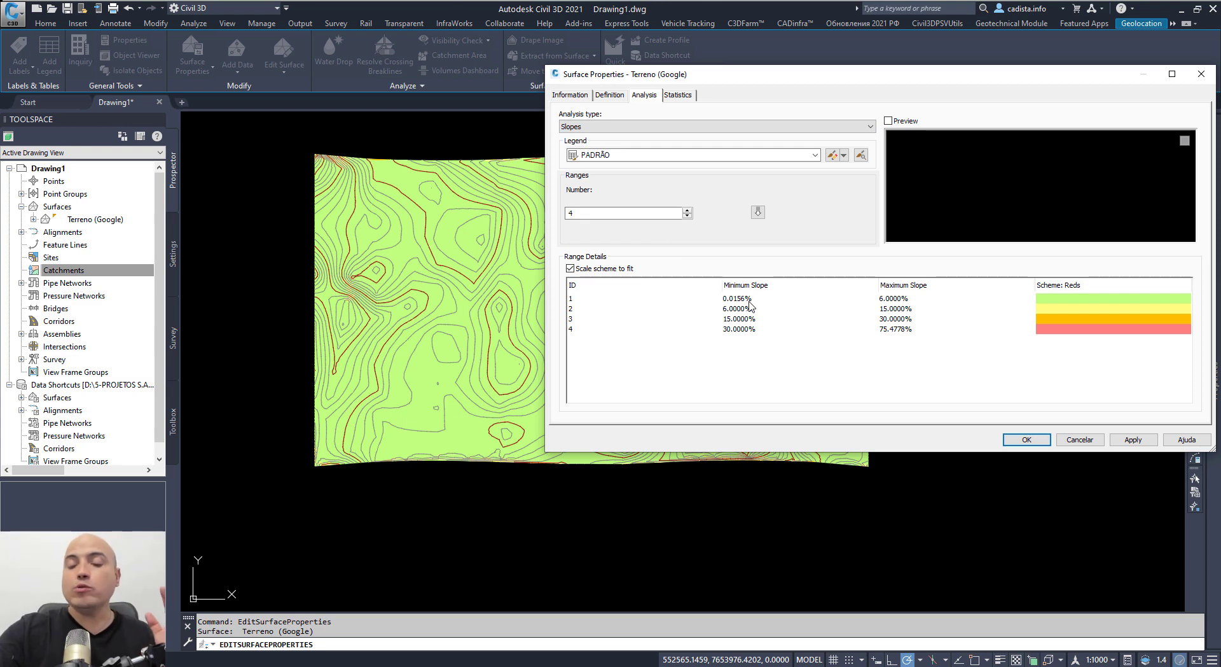
pyautogui.click(907, 300)
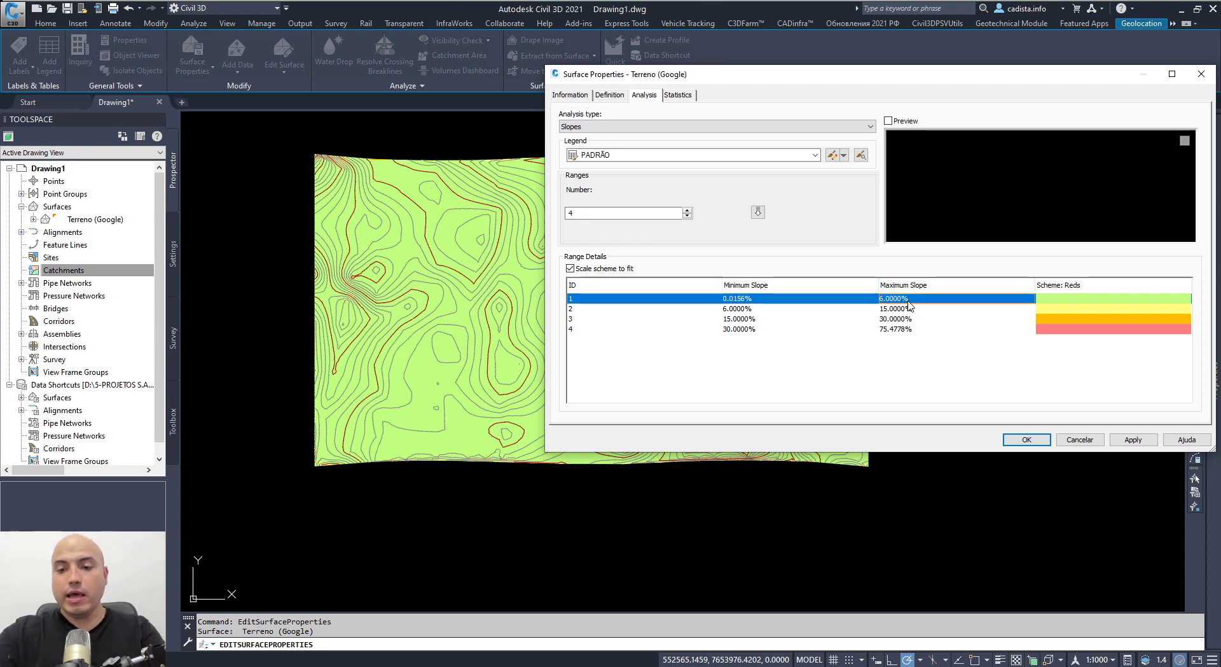
pyautogui.click(908, 302)
pyautogui.click(779, 310)
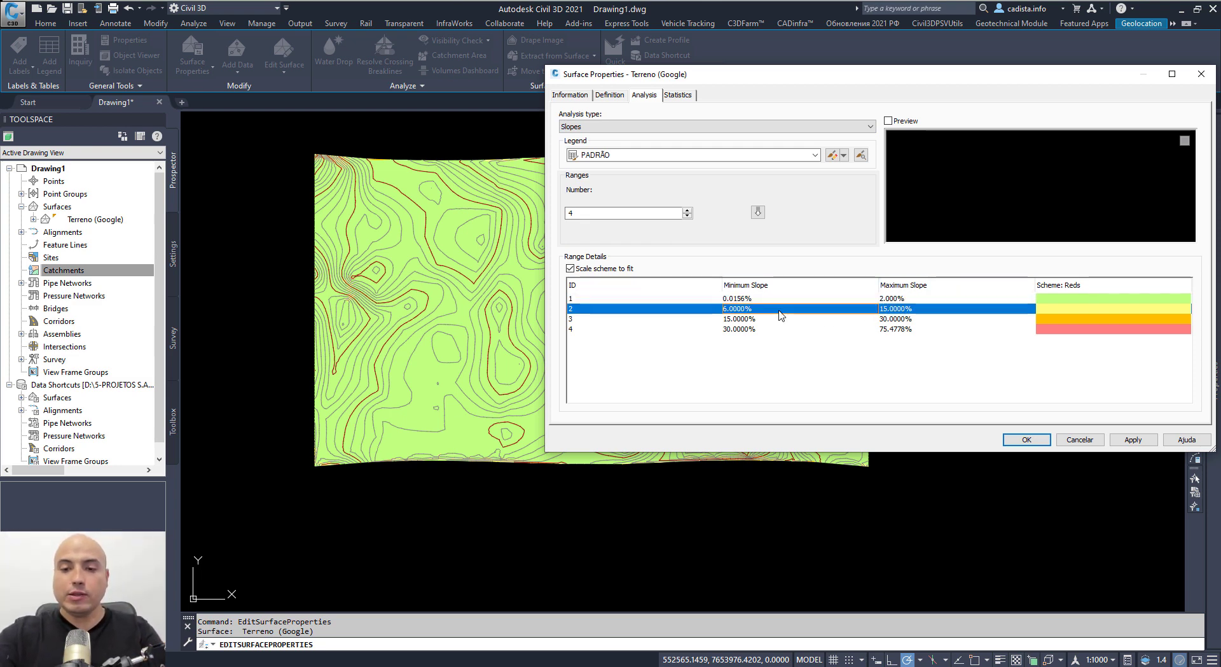
pyautogui.click(780, 310)
# Set the break between slope ranges 2 and 3 to 4% and between 3 and 4 to 6%, and apply the analysis
pyautogui.click(907, 310)
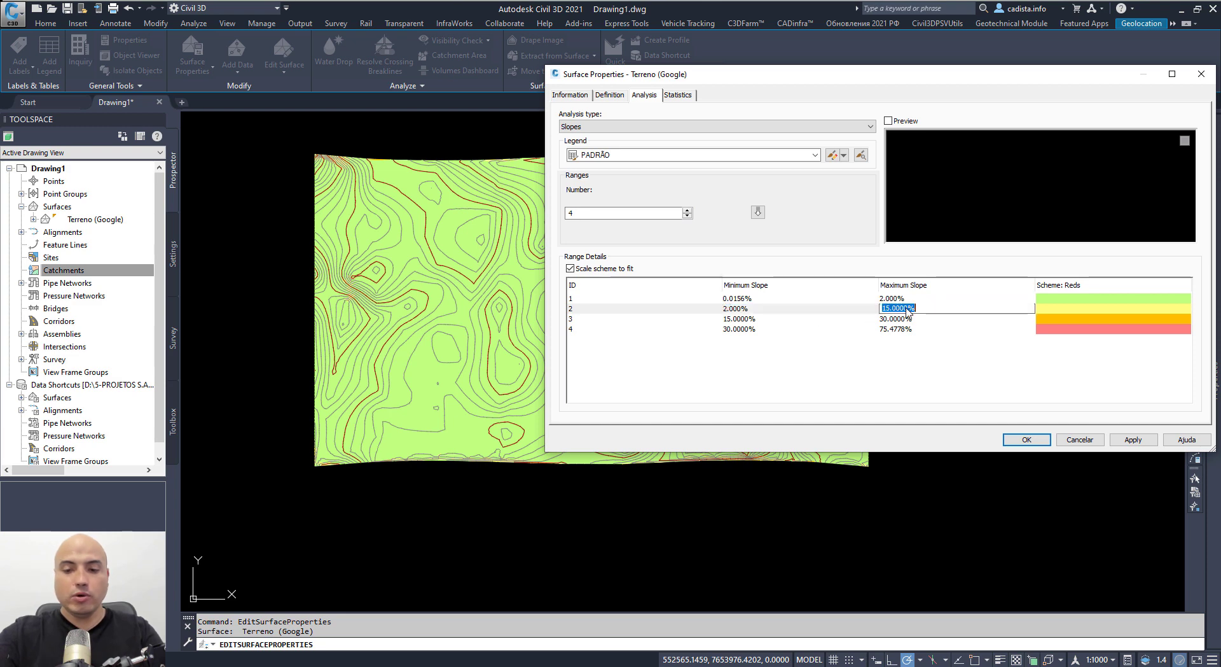
pyautogui.click(765, 319)
pyautogui.click(763, 319)
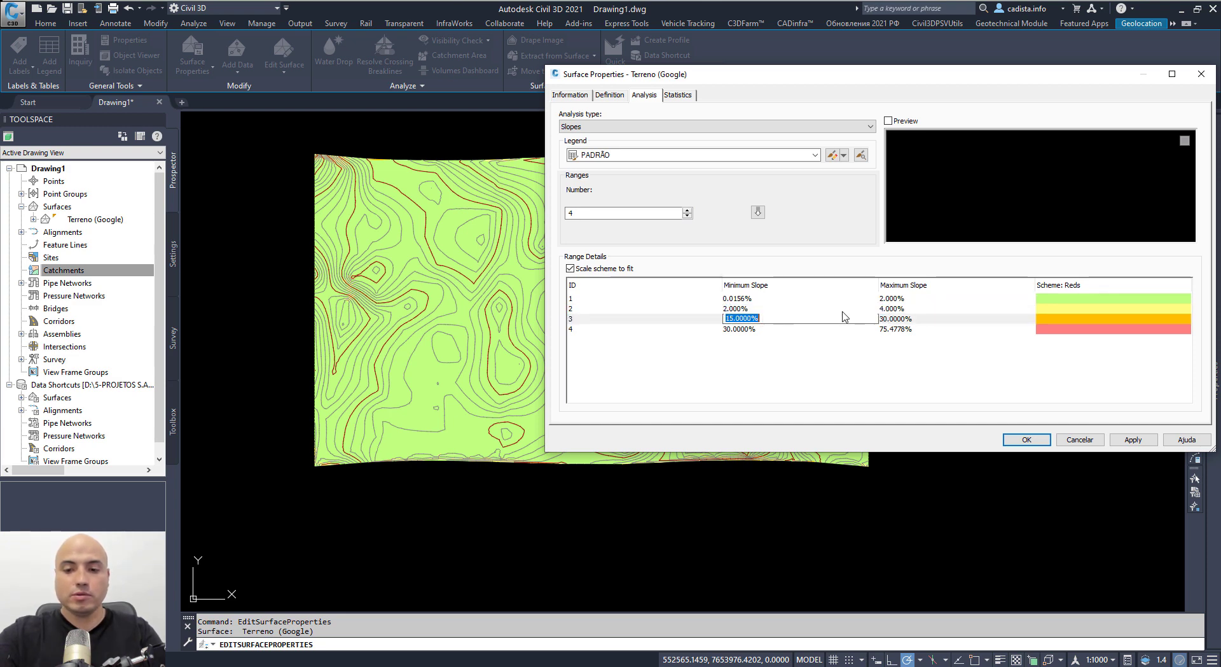
pyautogui.click(904, 318)
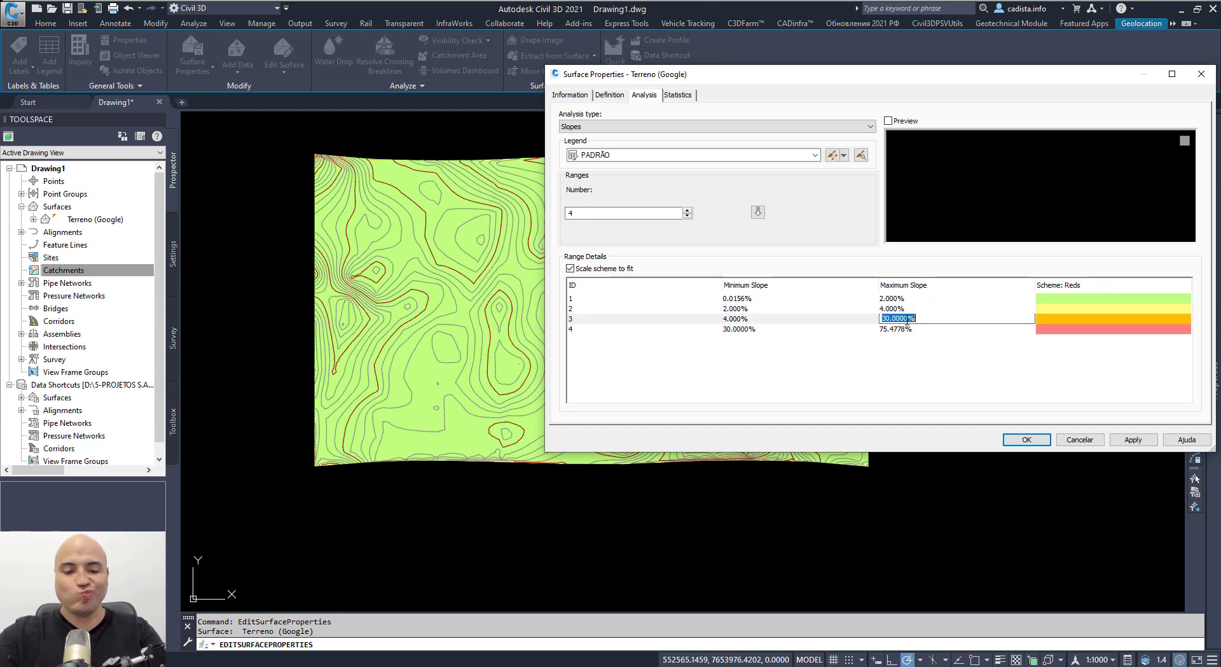
pyautogui.click(793, 329)
pyautogui.write('6')
pyautogui.press('Return')
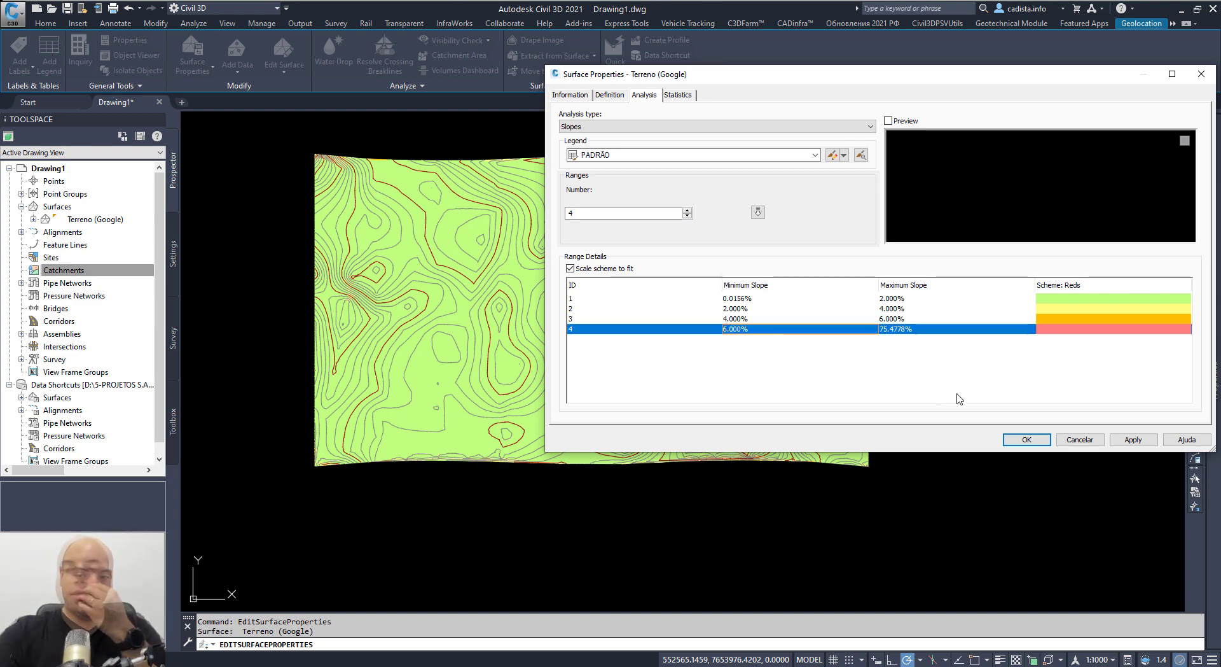
pyautogui.click(1131, 439)
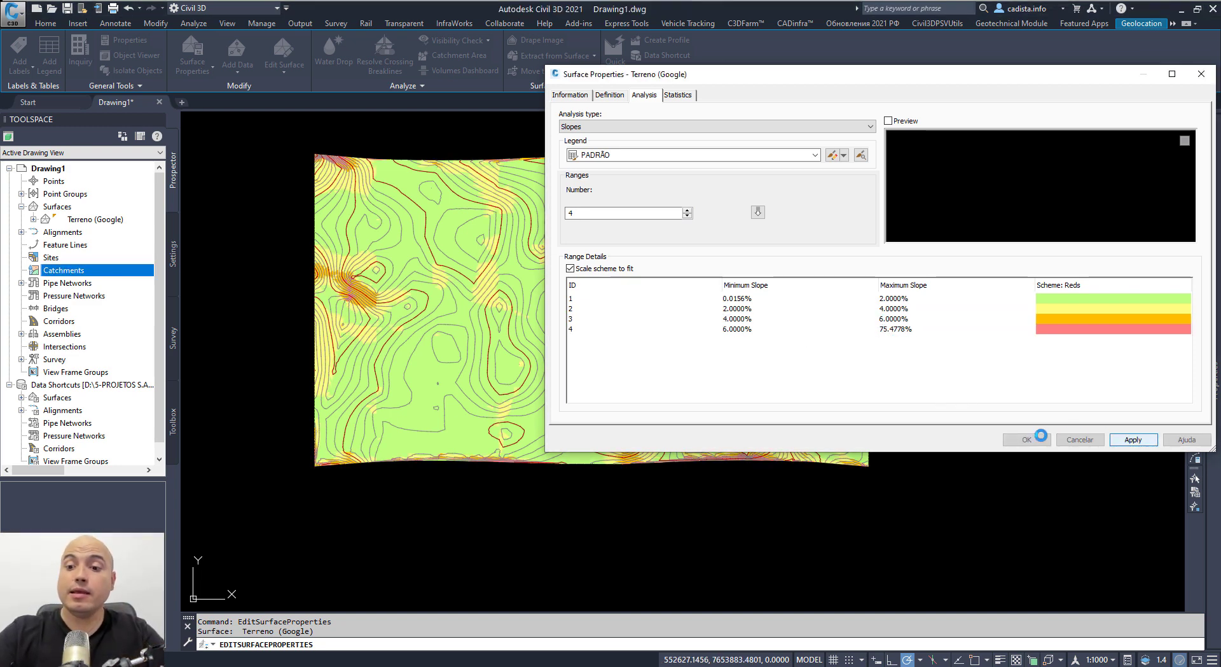
pyautogui.click(1029, 440)
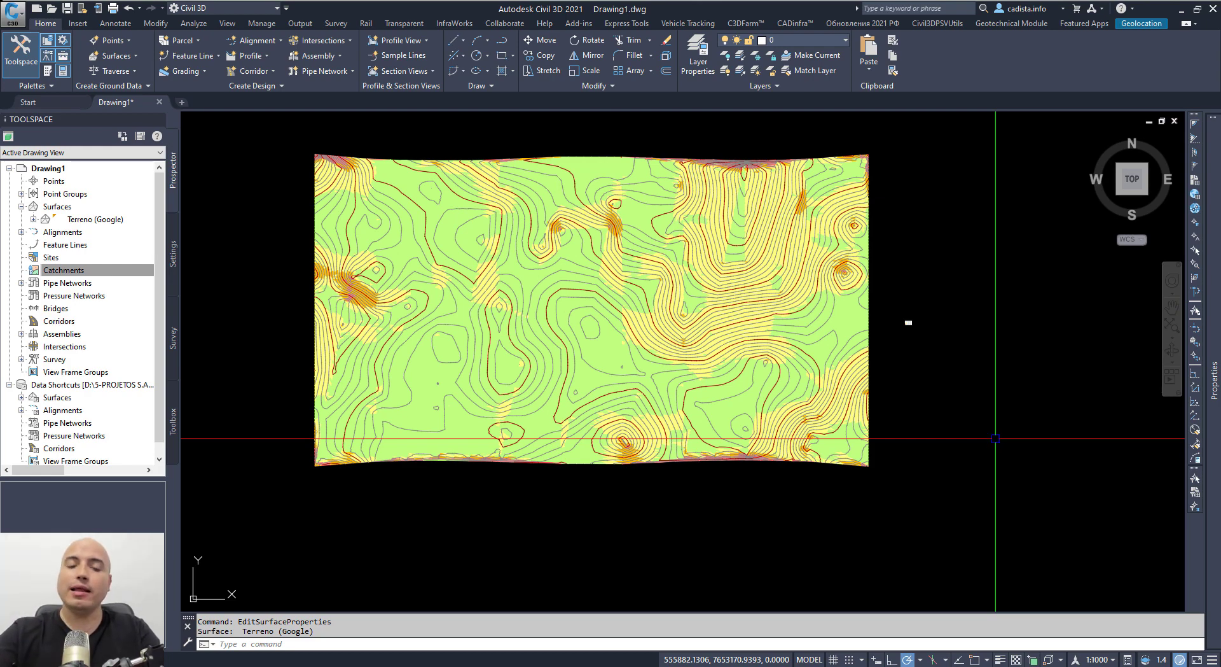
# Compare the surface's recoloured slope areas with the colours, limits and areas listed in the legend table
pyautogui.moveTo(630, 400)
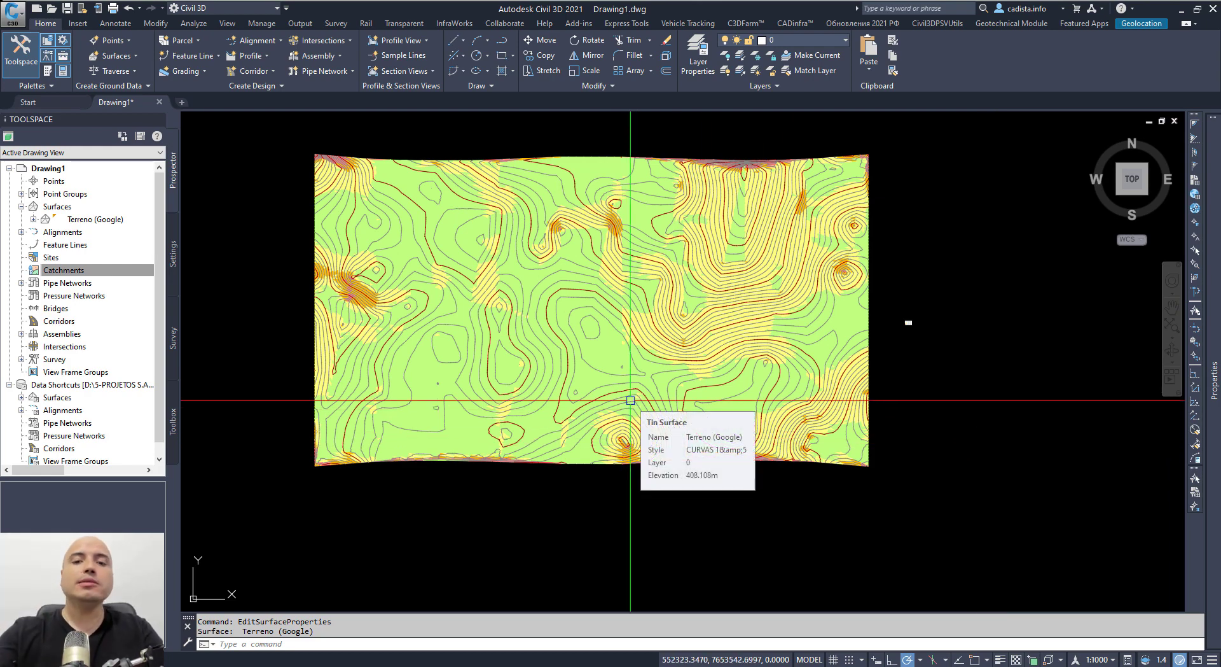
pyautogui.scroll(5, 671, 330)
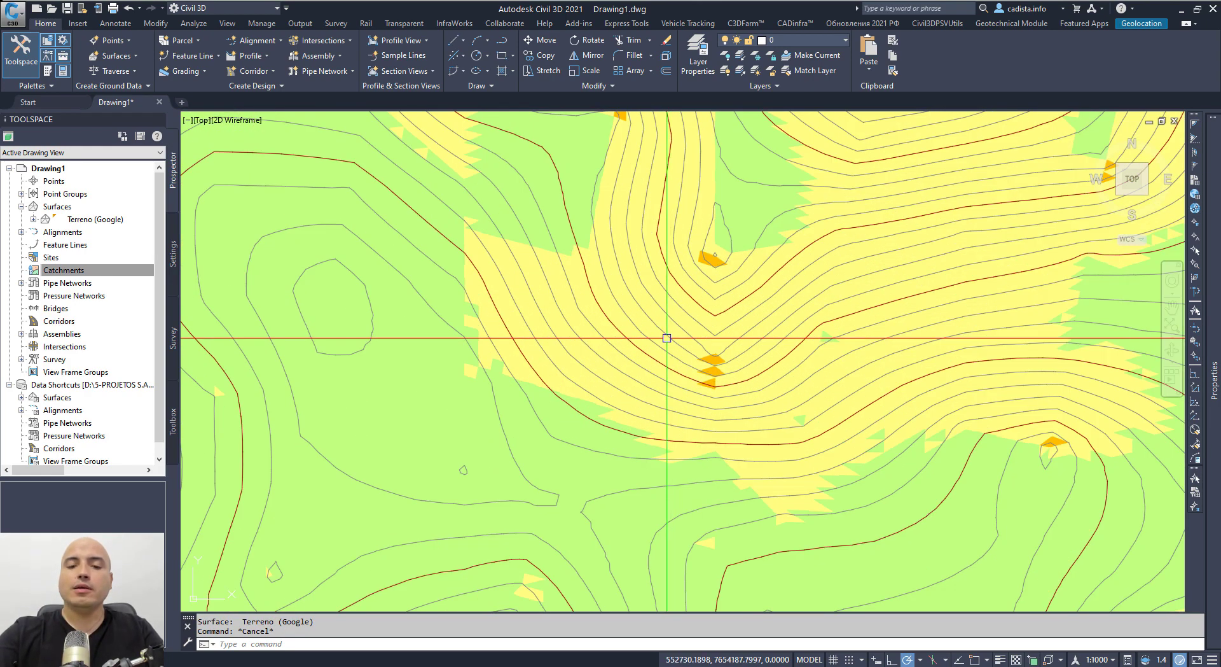
pyautogui.scroll(-5, 640, 330)
pyautogui.scroll(8, 866, 326)
pyautogui.scroll(3, 868, 314)
pyautogui.moveTo(869, 315); pyautogui.dragTo(763, 360, button='middle')
pyautogui.scroll(2, 676, 345)
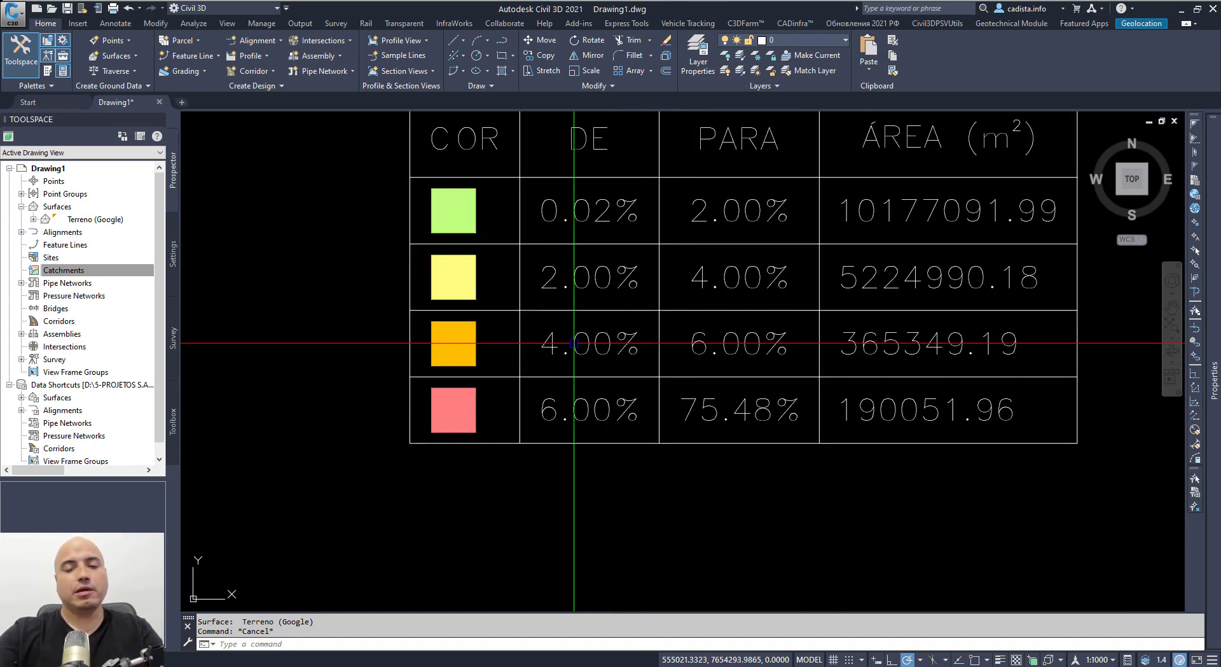
pyautogui.scroll(-12, 555, 343)
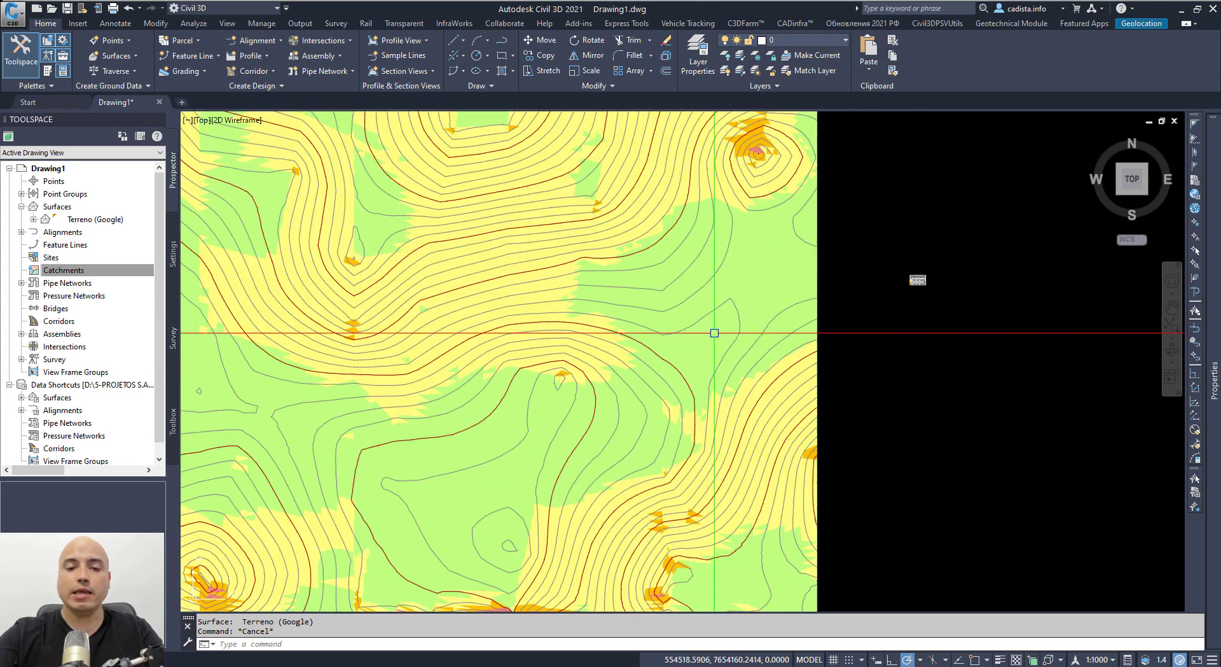
pyautogui.scroll(10, 808, 305)
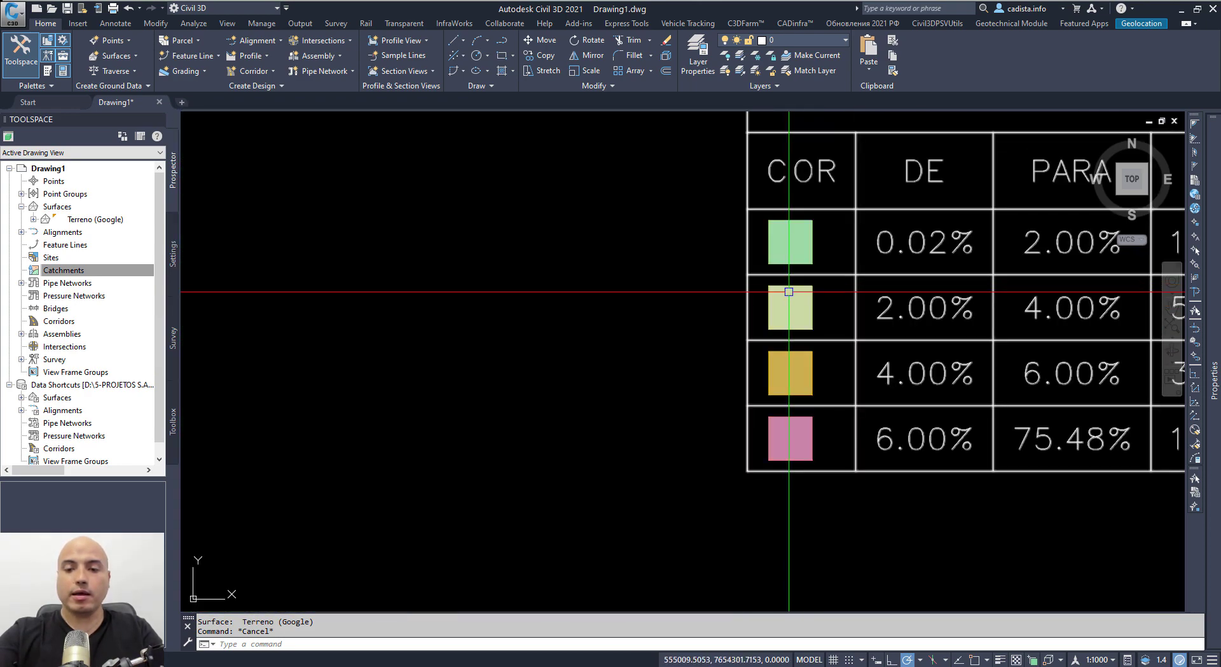
pyautogui.scroll(-10, 885, 308)
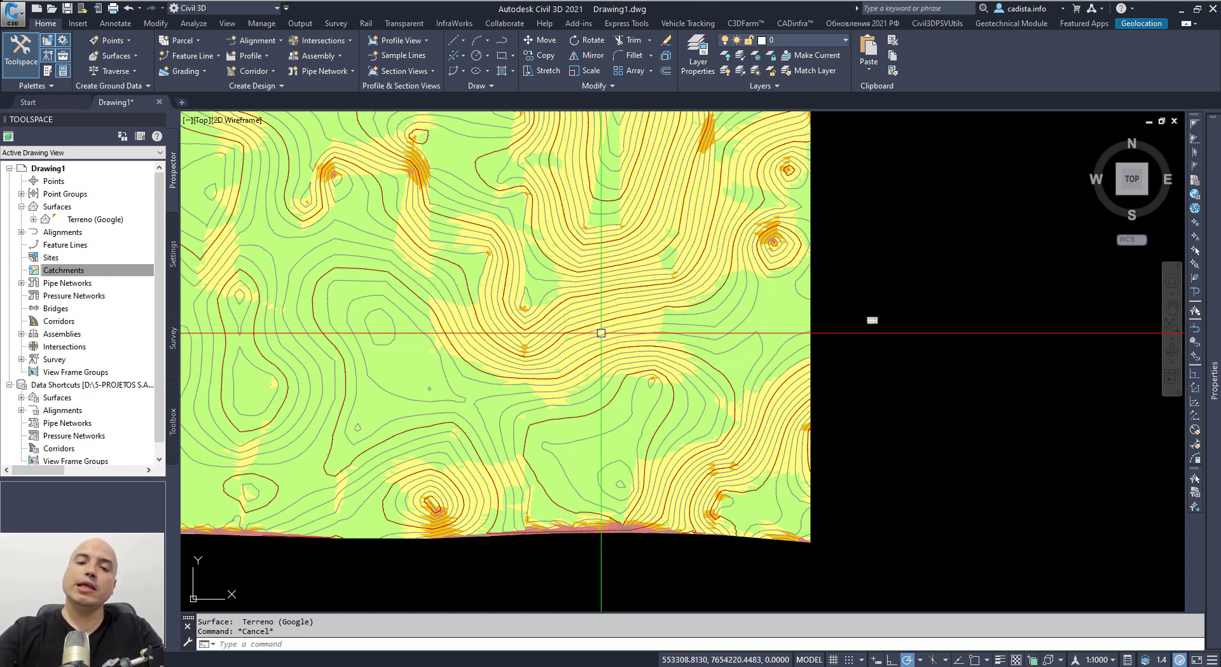
# Examine how the slope colours are distributed over the whole terrain and around its central slopes
pyautogui.scroll(-4, 609, 339)
pyautogui.scroll(5, 594, 331)
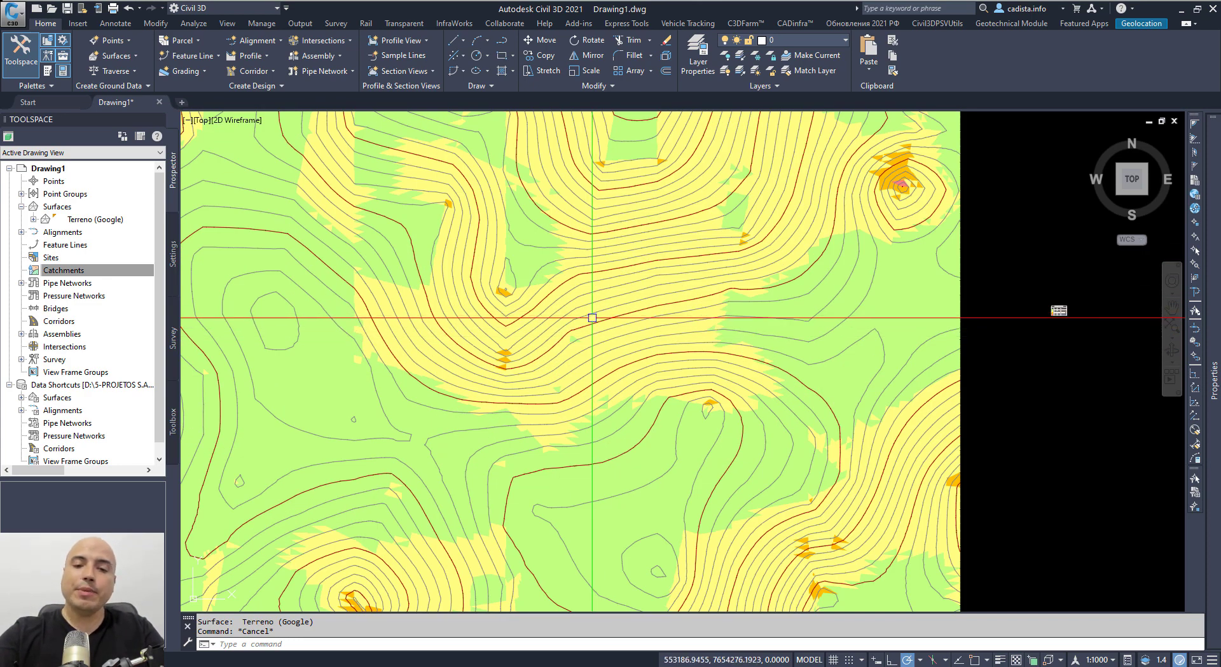
pyautogui.scroll(-5, 574, 319)
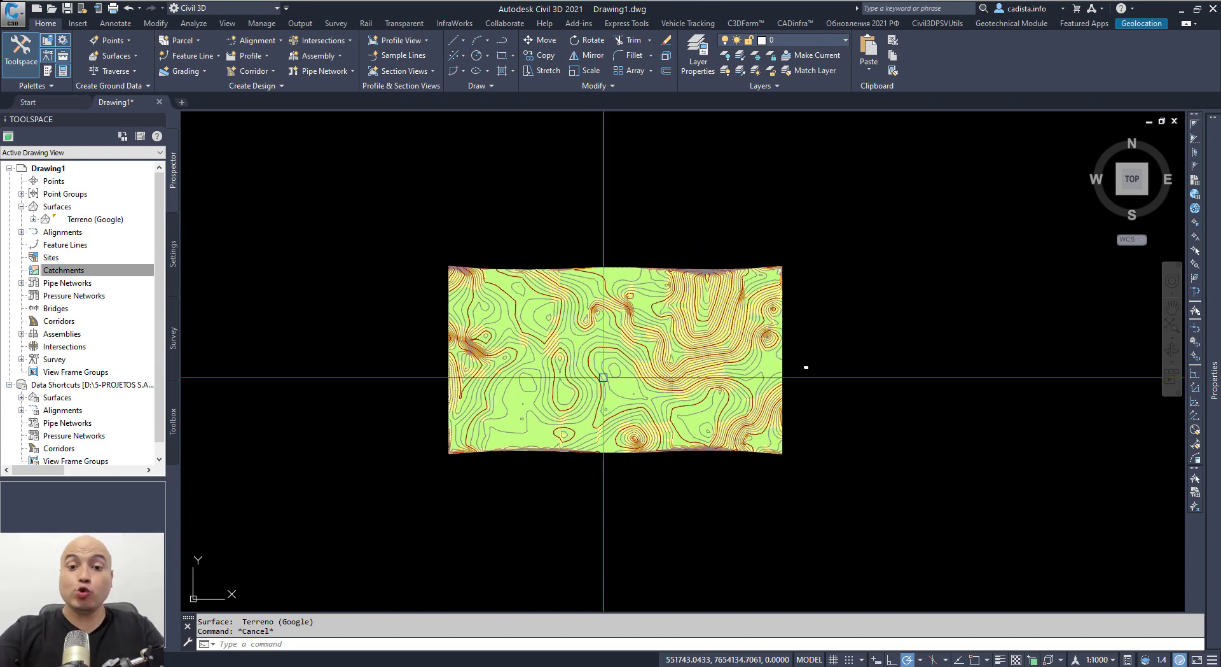
pyautogui.scroll(4, 603, 375)
pyautogui.scroll(-3, 612, 407)
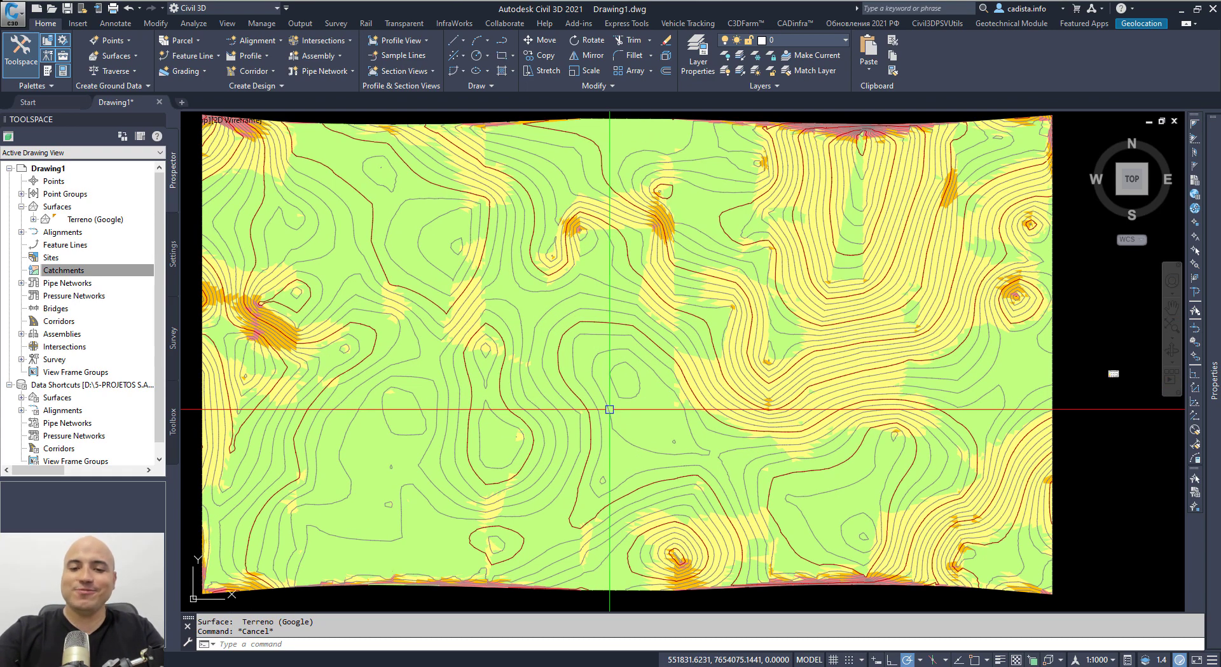